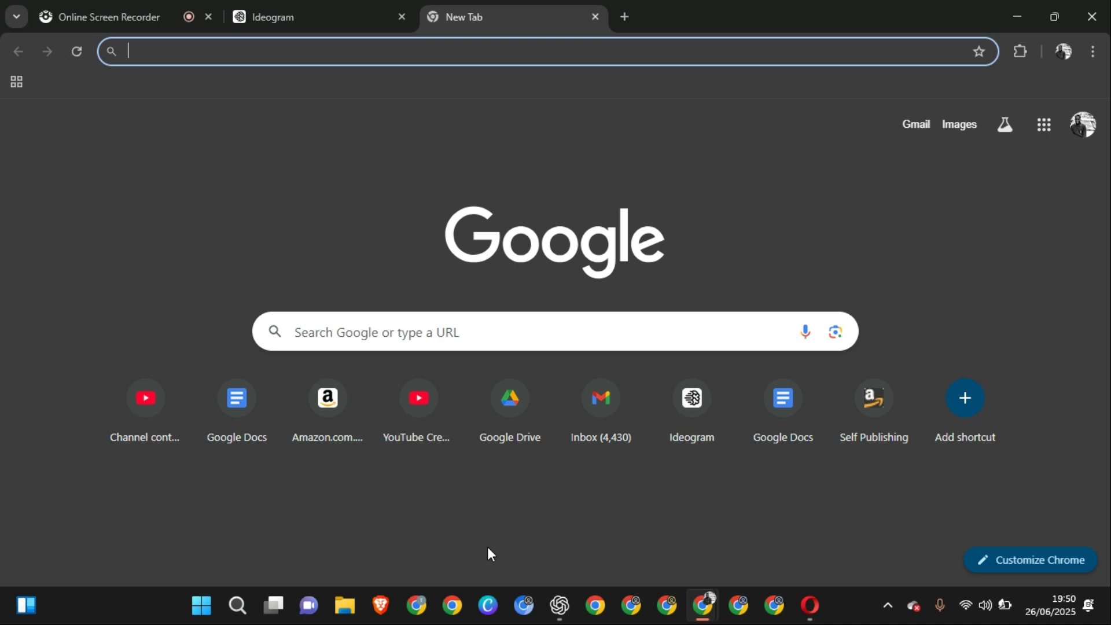
# - Open the ChatGPT app beside the browser and return to Ideogram's pregnancy cookbook cover gallery
pyautogui.click(310, 16)
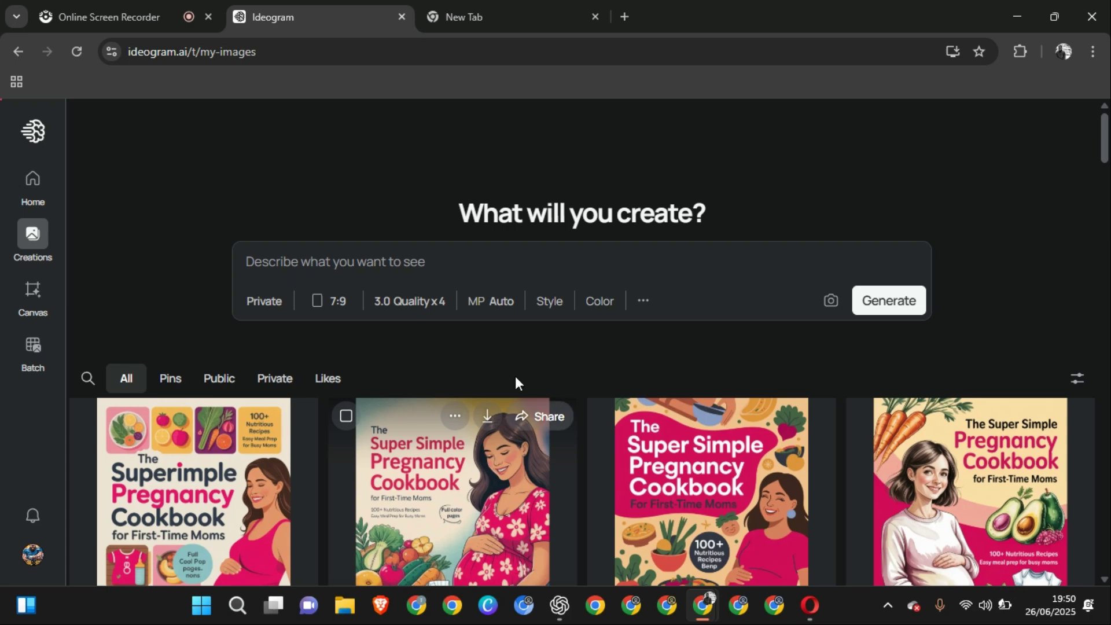
pyautogui.click(559, 605)
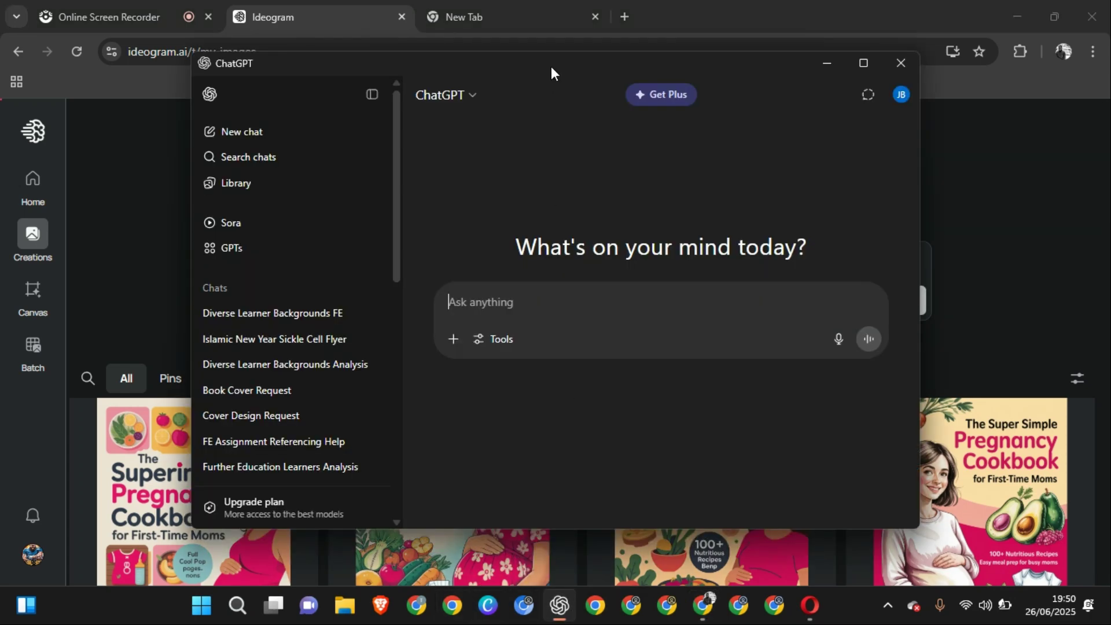
pyautogui.moveTo(543, 68); pyautogui.dragTo(710, 51)
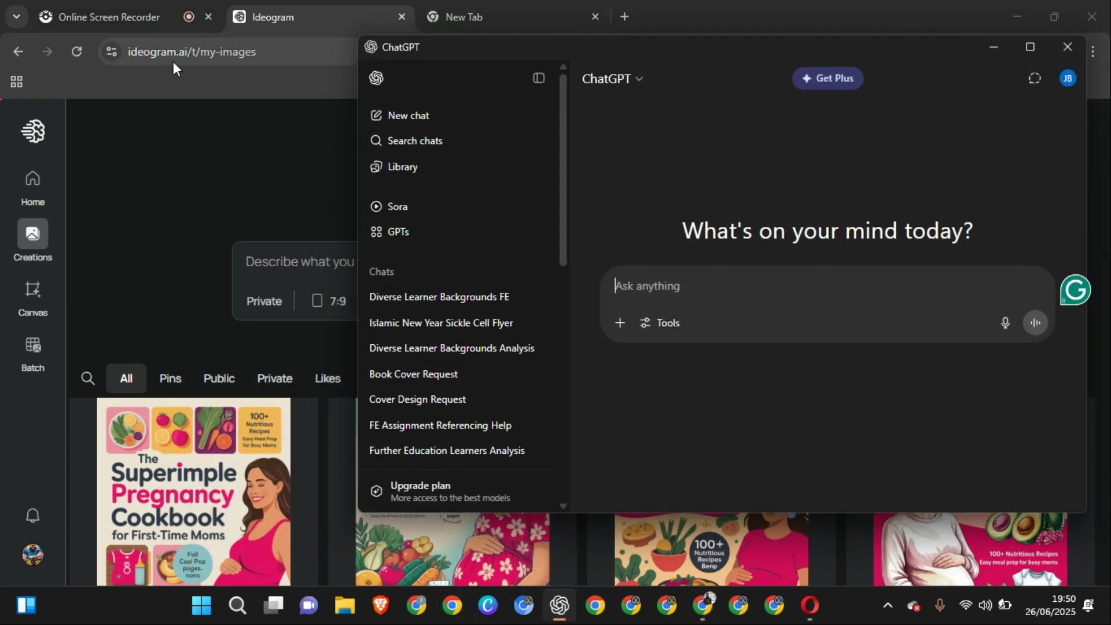
pyautogui.click(173, 60)
pyautogui.click(311, 50)
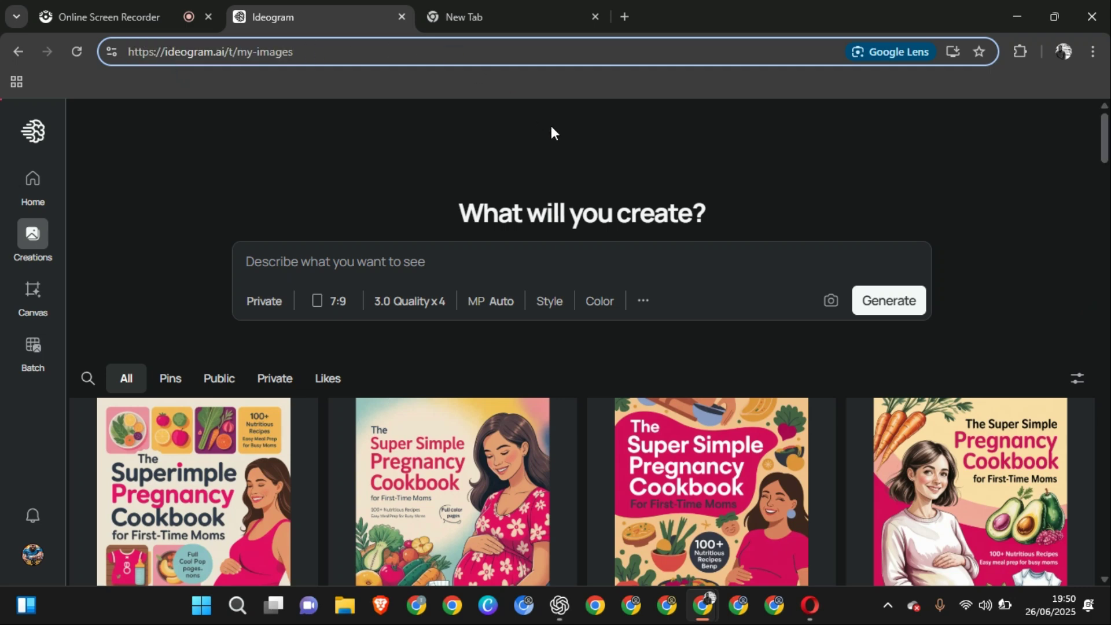
pyautogui.moveTo(442, 412)
# - Browse from the second pregnancy cookbook cover through four more images, then return to the gallery
pyautogui.scroll(-3, 433, 172)
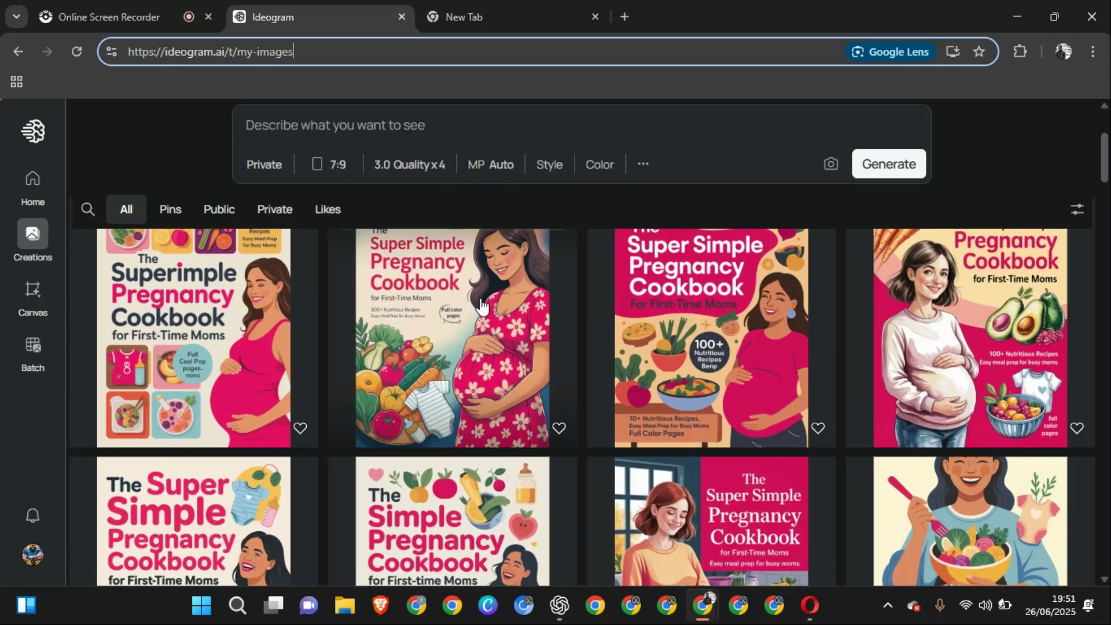
pyautogui.click(444, 368)
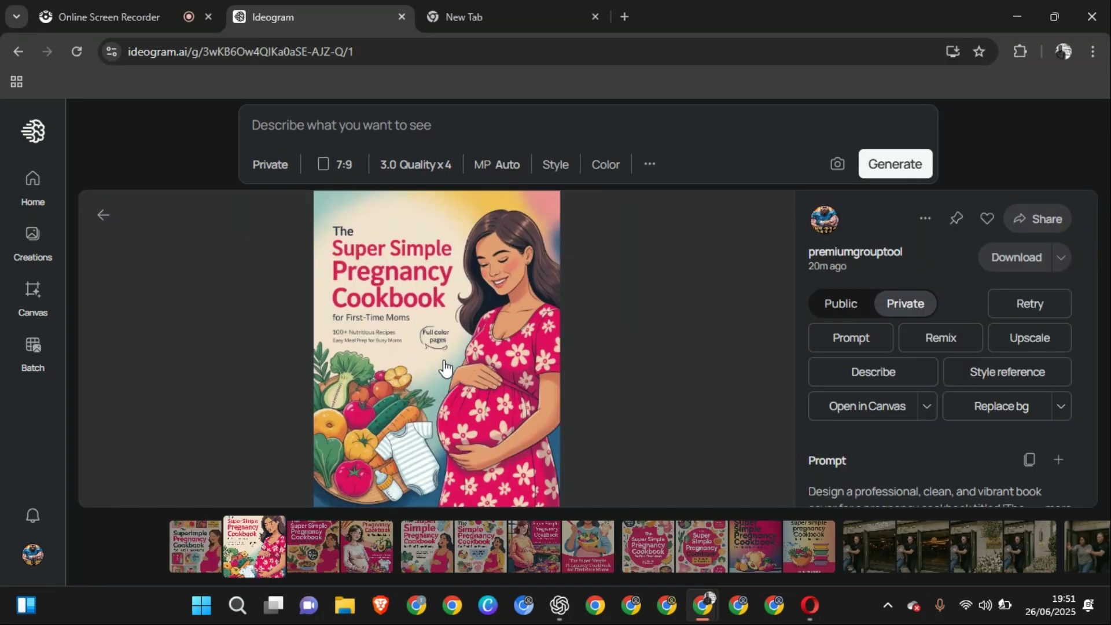
pyautogui.press('Right')
pyautogui.press('Right')
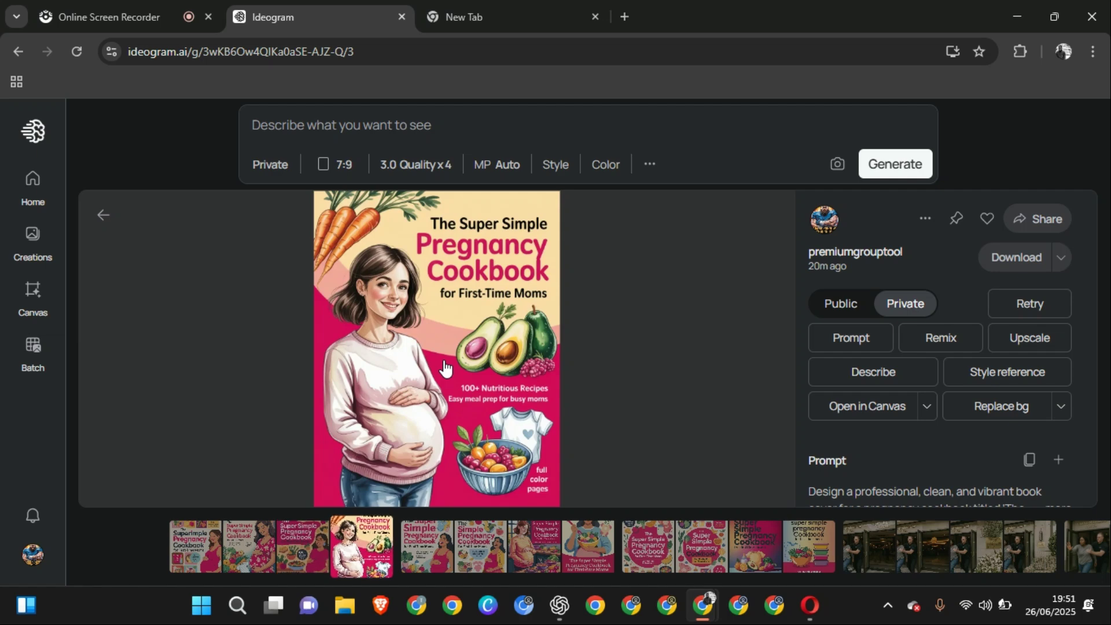
pyautogui.press('Right')
pyautogui.press('Right')
pyautogui.press('Right')
pyautogui.press('Right')
pyautogui.press('Right')
pyautogui.press('Right')
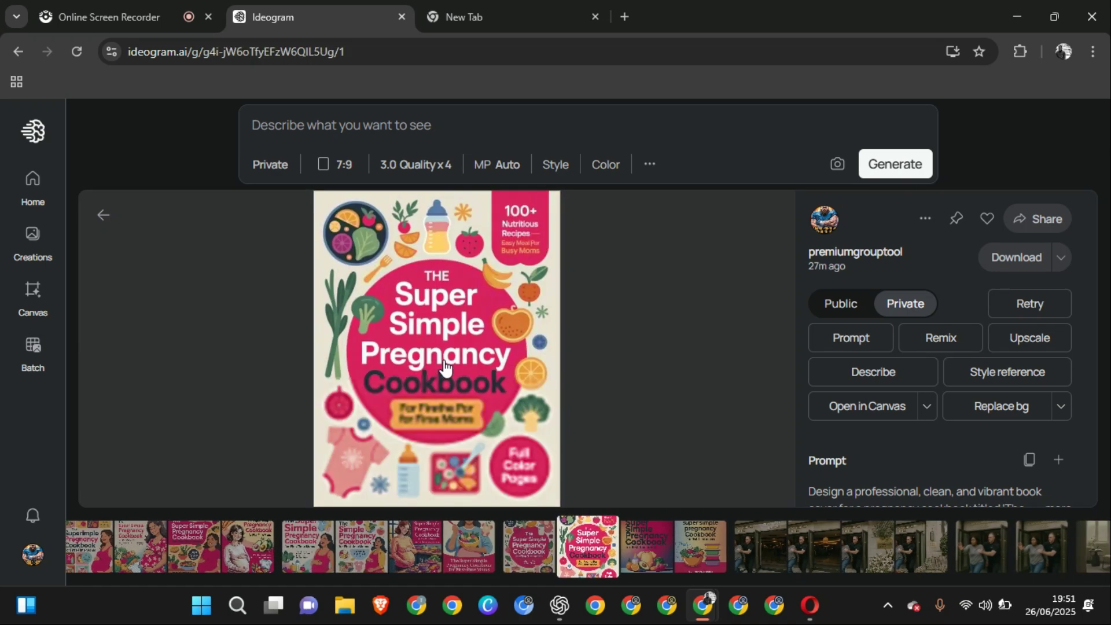
pyautogui.press('Right')
pyautogui.press('Right')
pyautogui.press('Right')
pyautogui.press('Right')
pyautogui.press('Right')
pyautogui.press('Right')
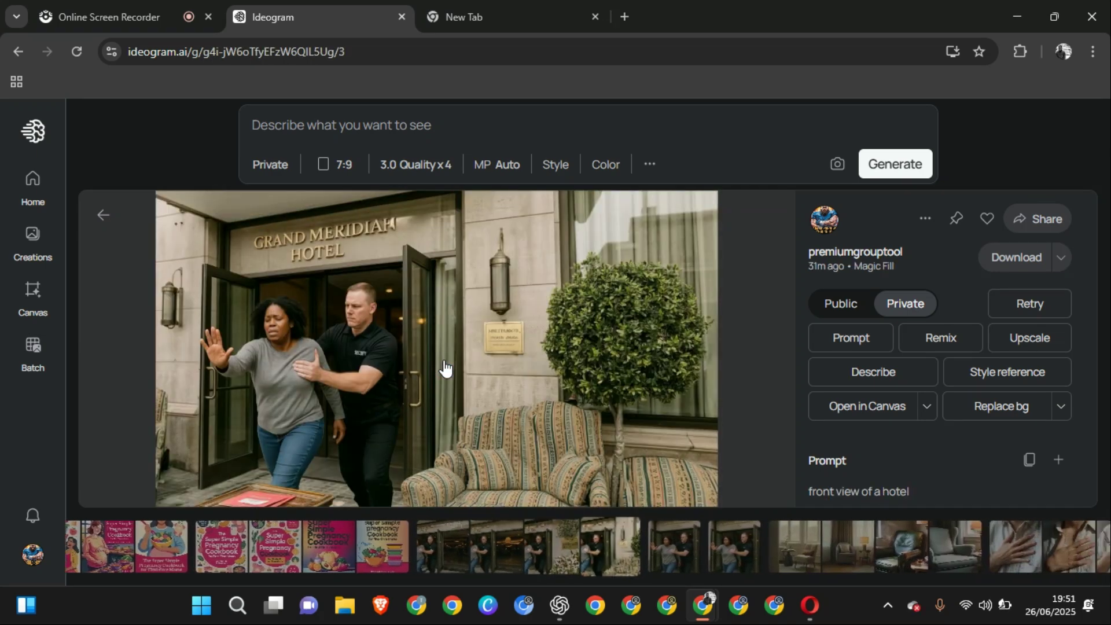
pyautogui.press('Right')
pyautogui.press('Right')
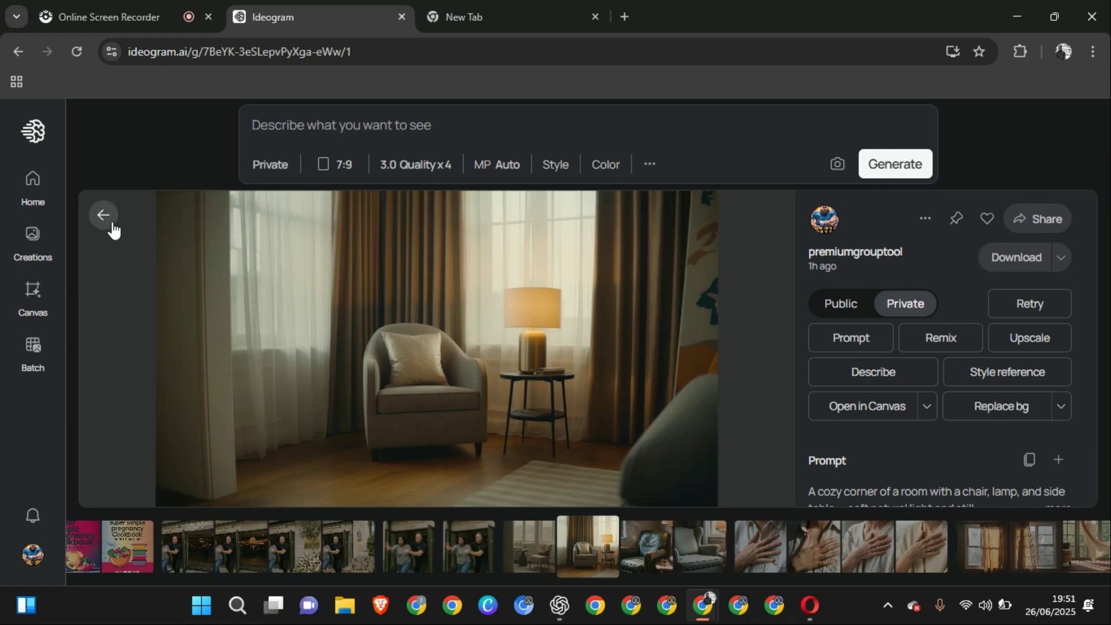
pyautogui.click(103, 216)
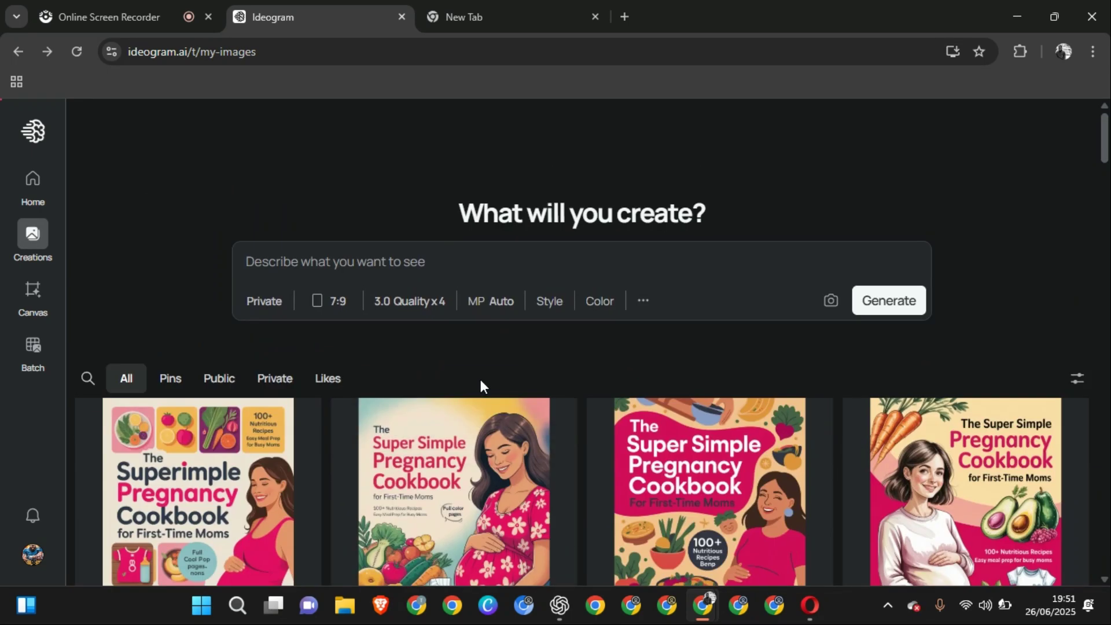
# - Ask ChatGPT for an Ideogram prompt: colourful John Cena Biography cover, bold title, author WWE PRESS
pyautogui.click(560, 605)
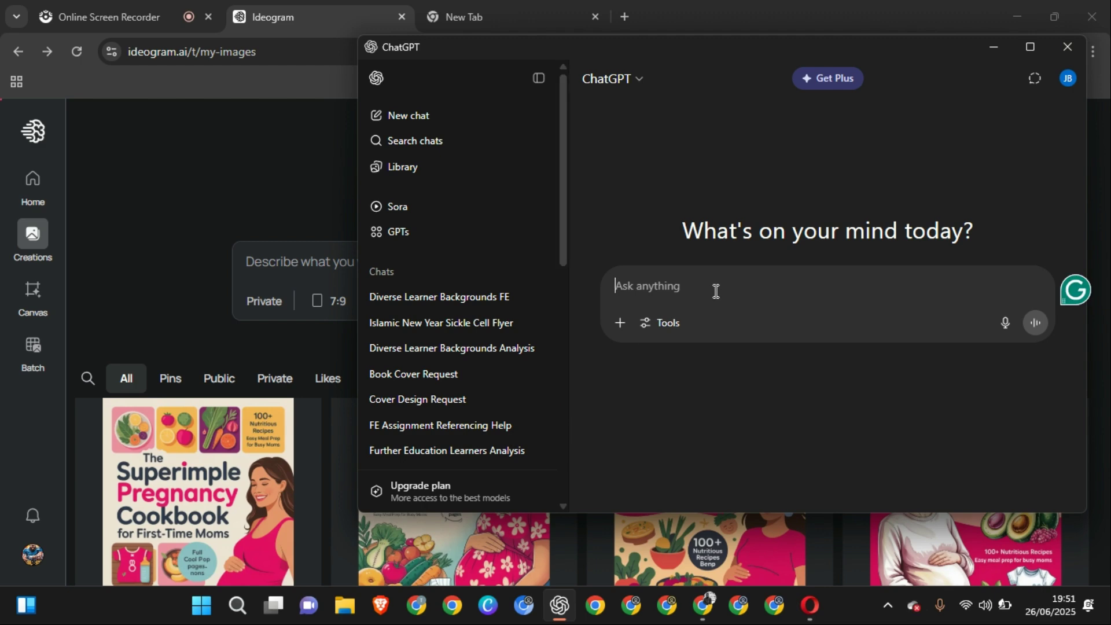
pyautogui.write('I want')
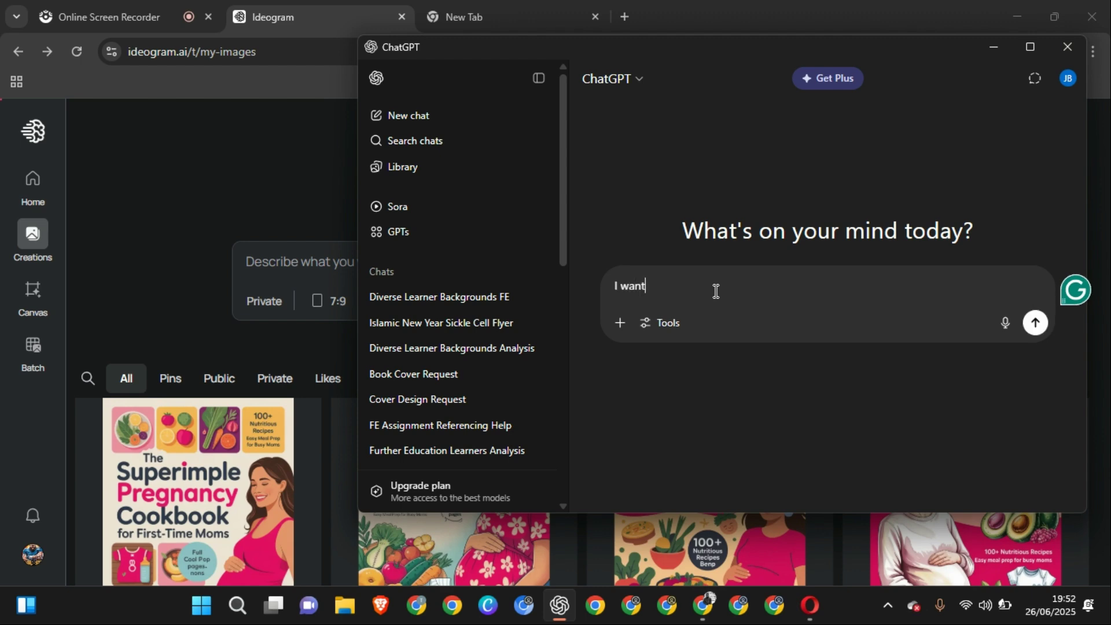
pyautogui.write(' to create a ')
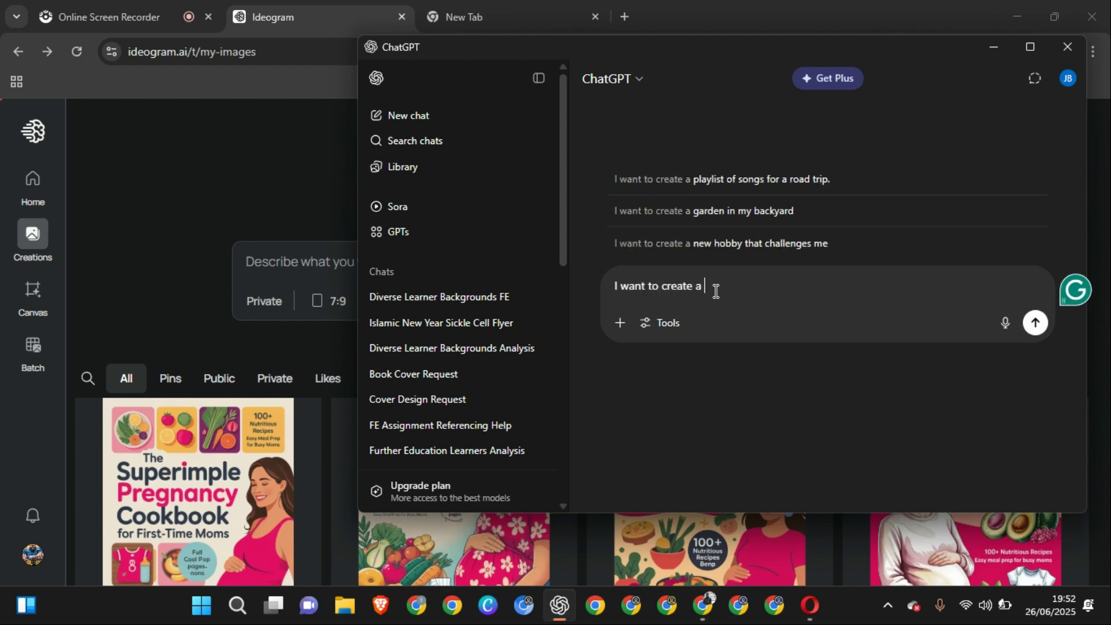
pyautogui.write('John Cena ')
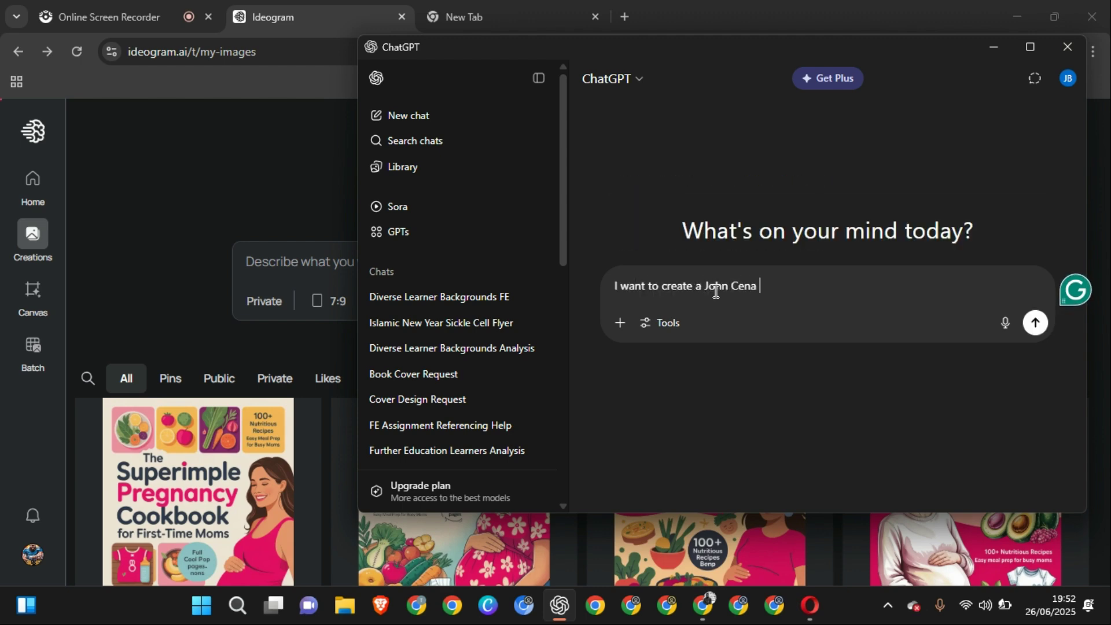
pyautogui.write('Biography book,')
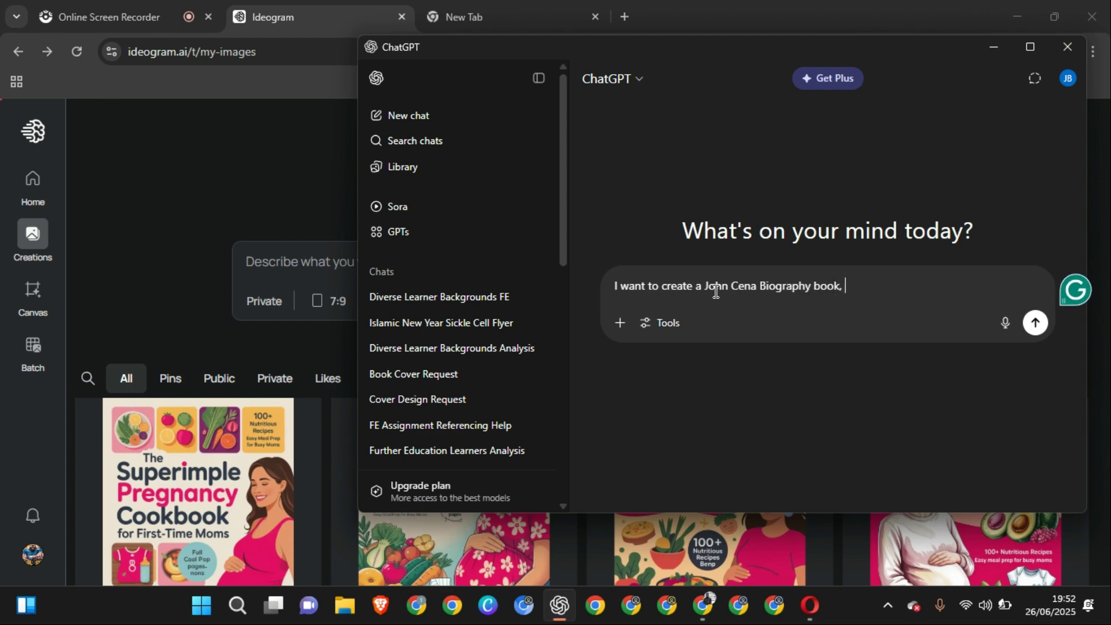
pyautogui.write(' geenerate a prompt ')
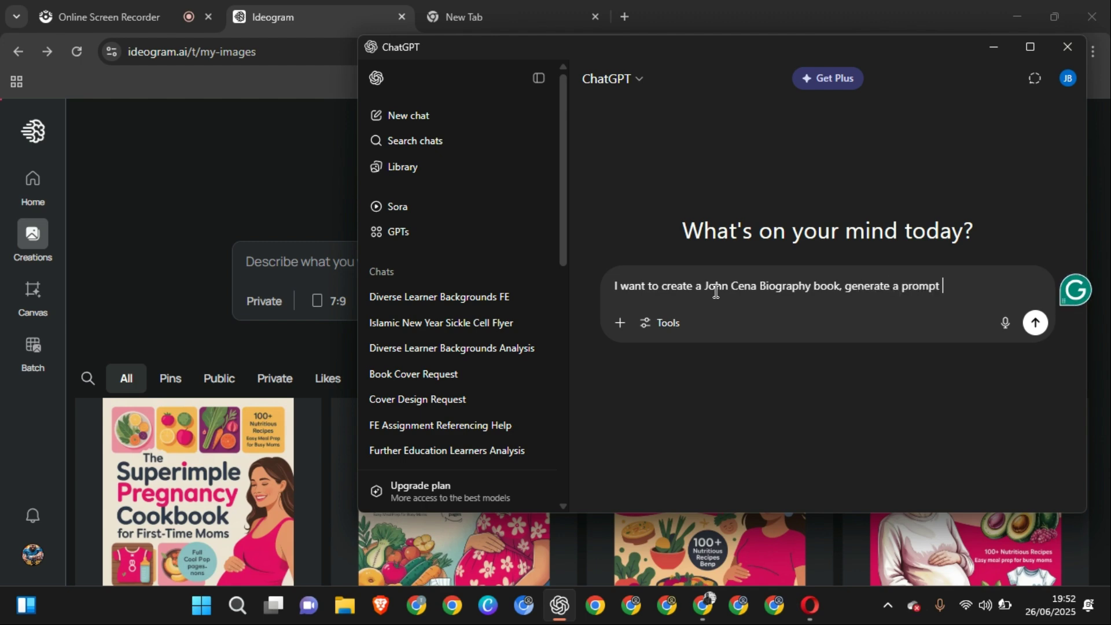
pyautogui.write('for me that I would use to fe')
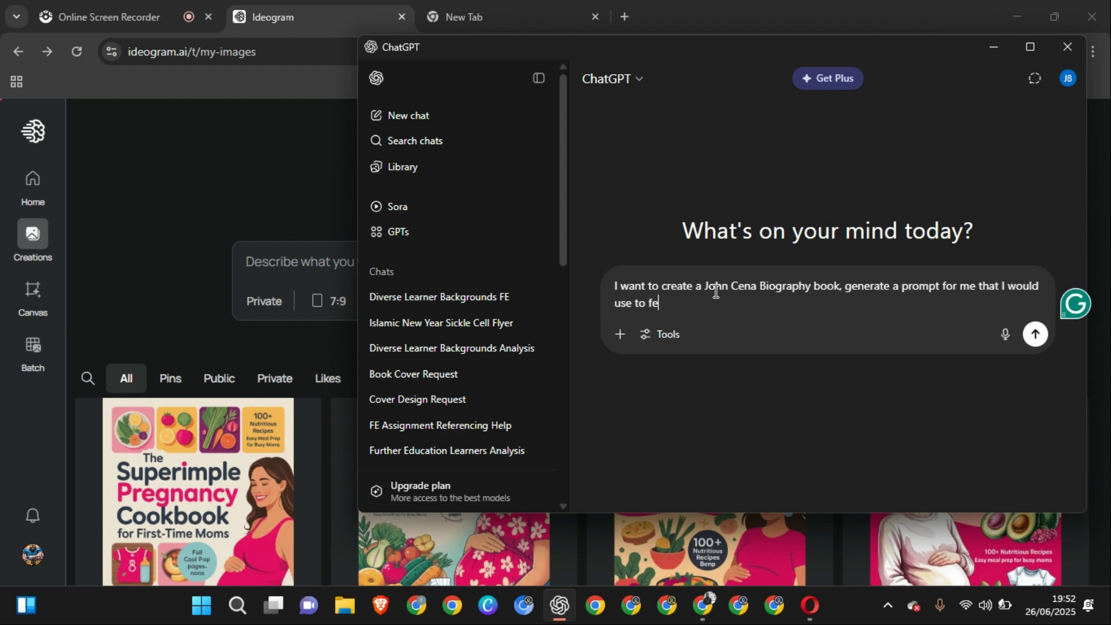
pyautogui.write('ed ')
pyautogui.write('Ideogra =')
pyautogui.write('m to get the ')
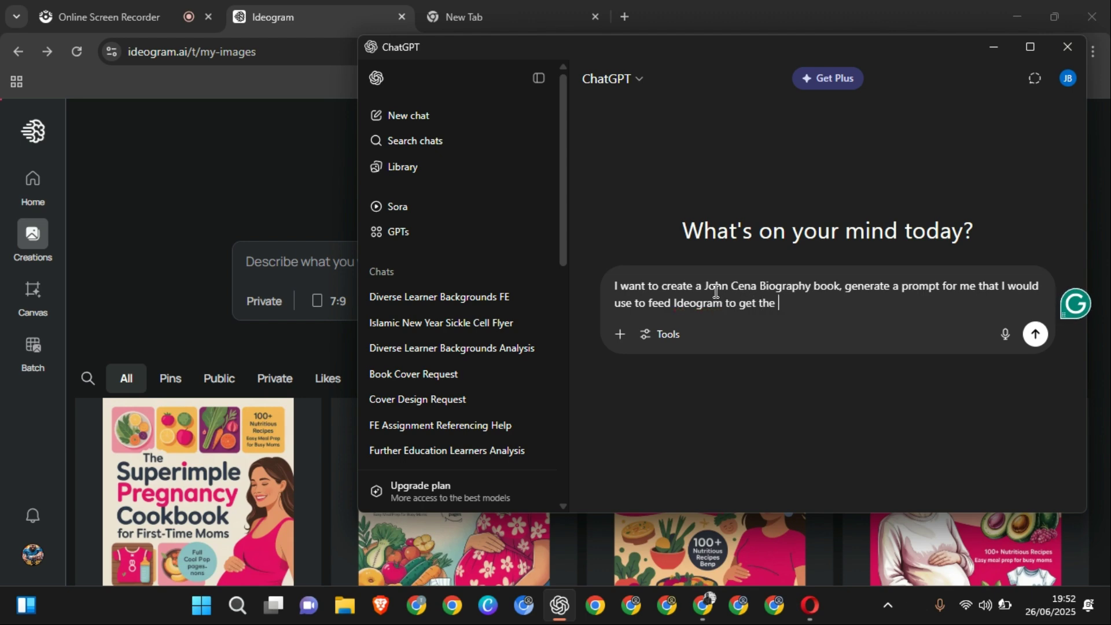
pyautogui.write('best result.')
pyautogui.write('I wan')
pyautogui.write('t th')
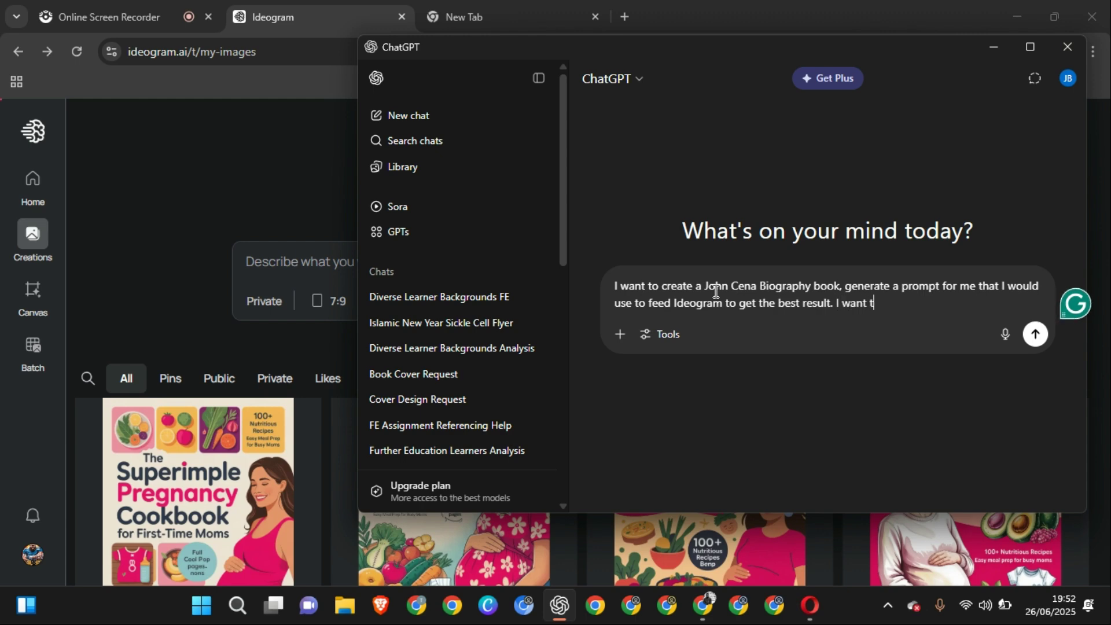
pyautogui.write('e title to be b')
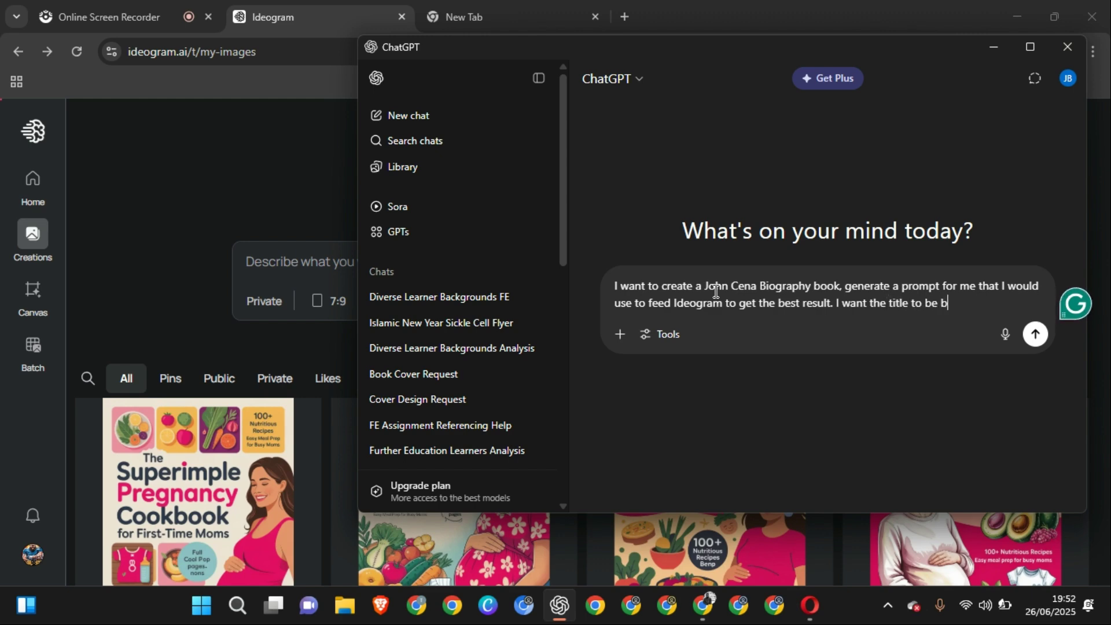
pyautogui.write('oldly at')
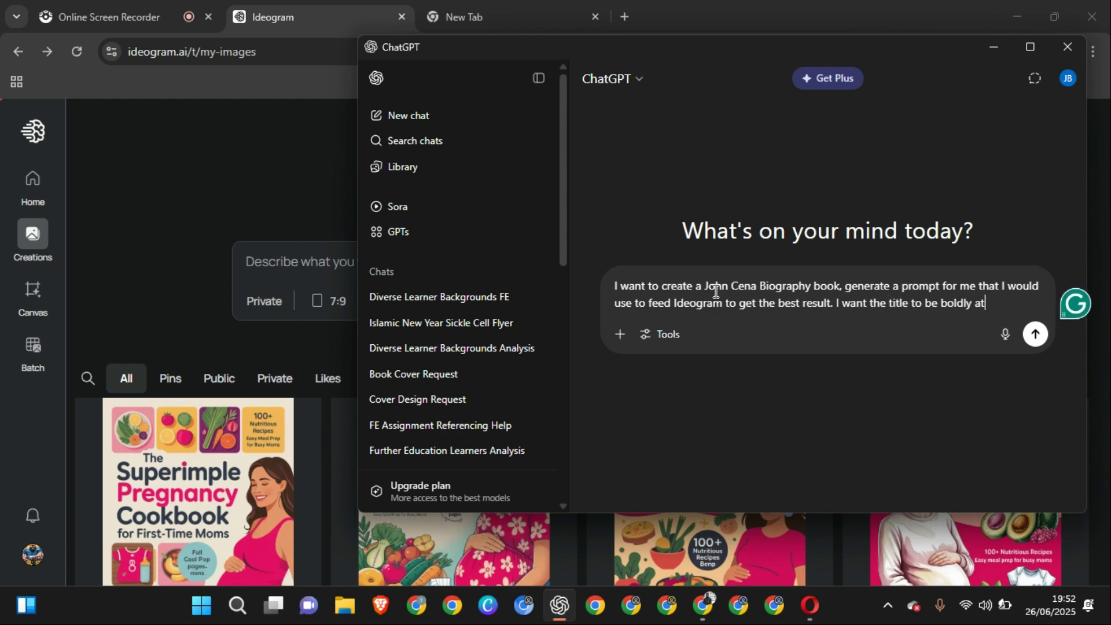
pyautogui.write(' the top, no subtitle, ')
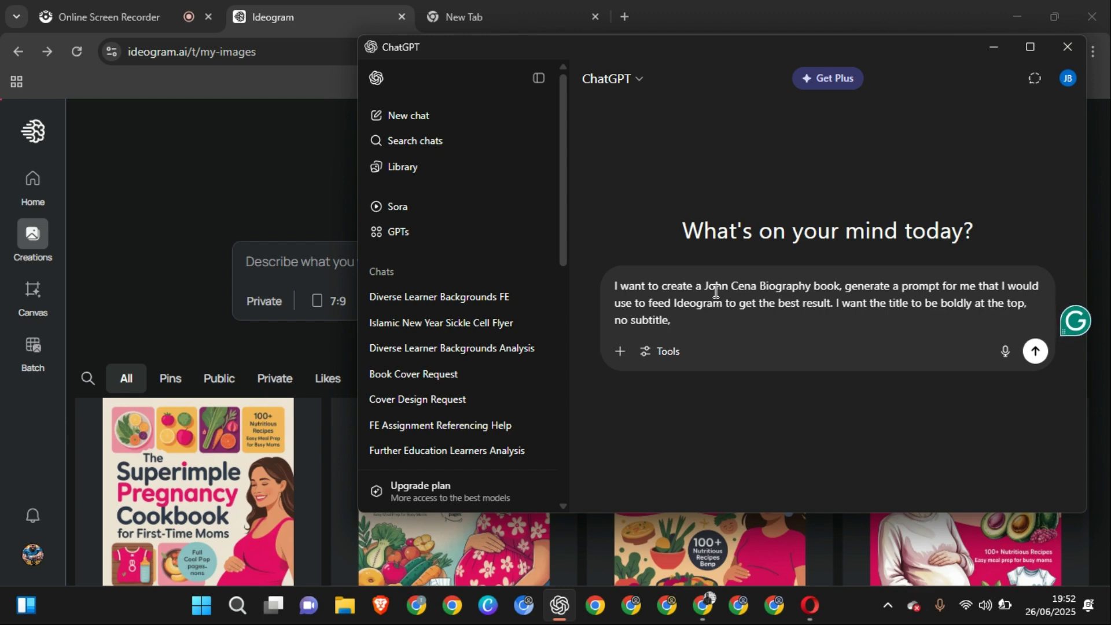
pyautogui.write('the author nam')
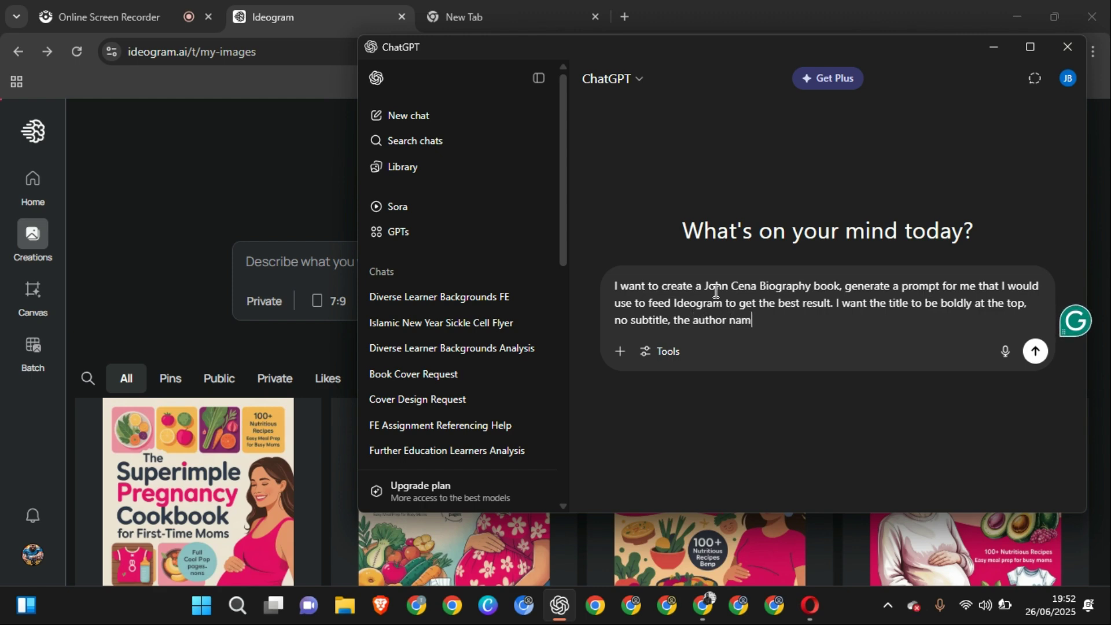
pyautogui.write('e should be ')
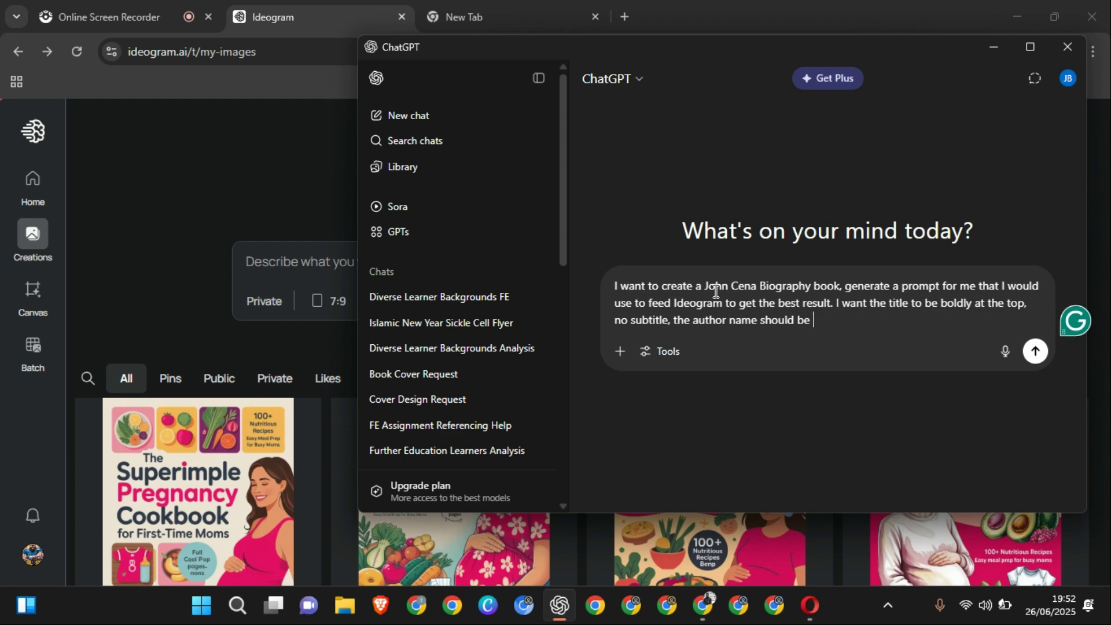
pyautogui.write('WWE PRESS')
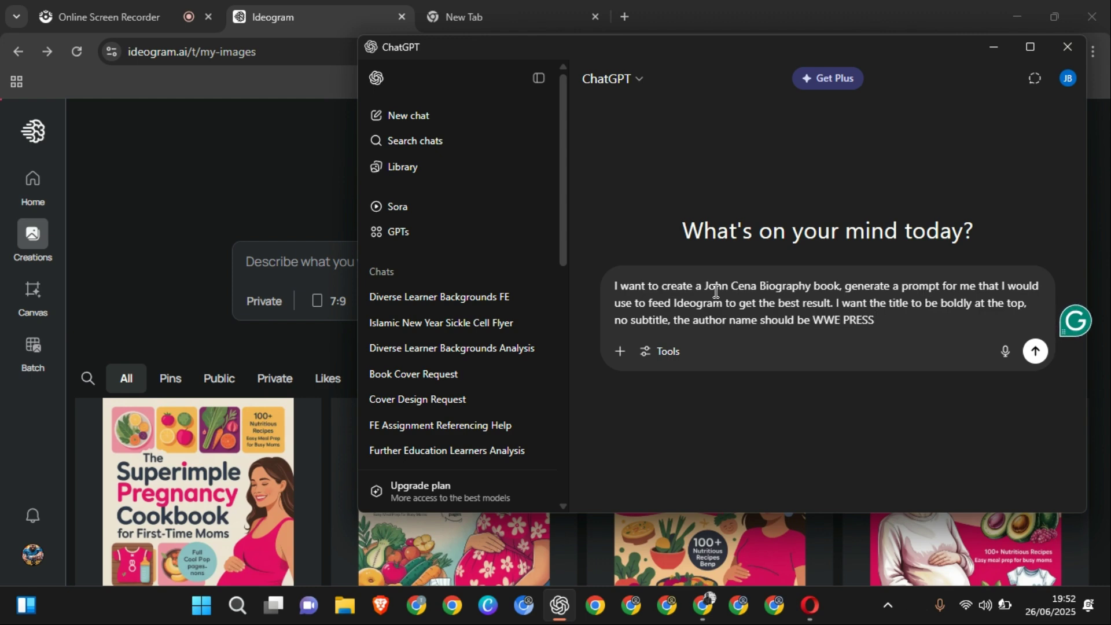
pyautogui.write(', and it should')
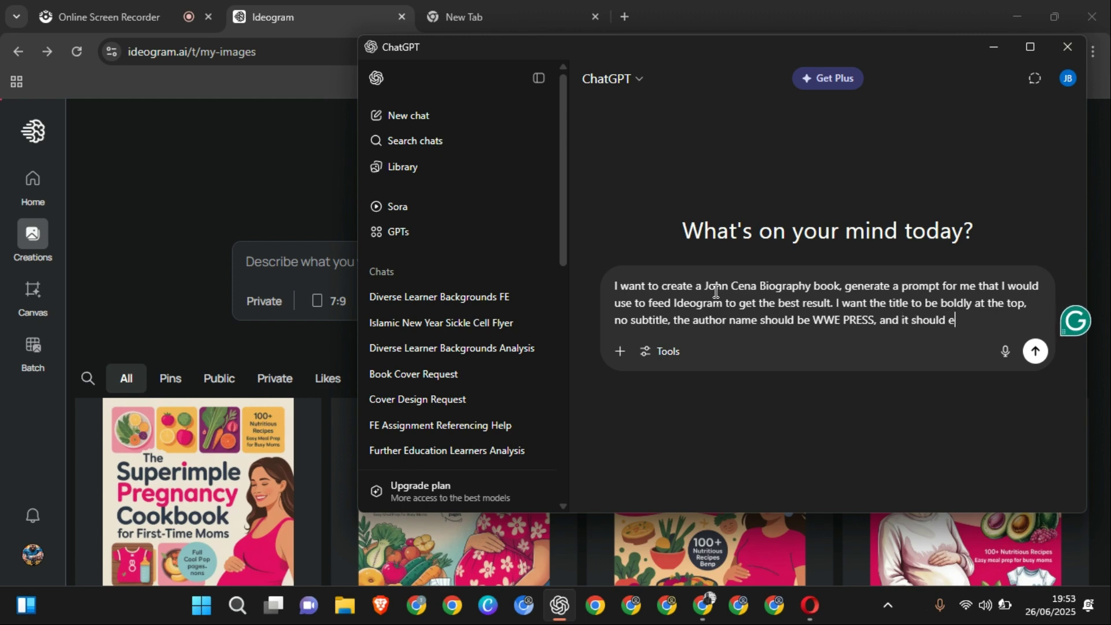
pyautogui.write(' be colorfu')
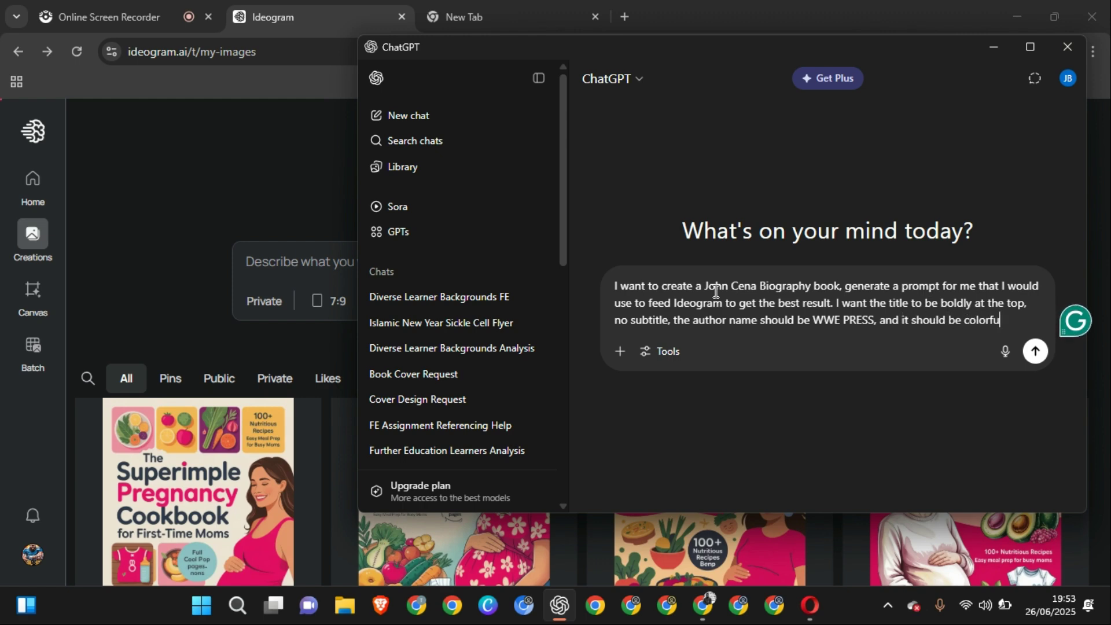
pyautogui.write('l depucting t')
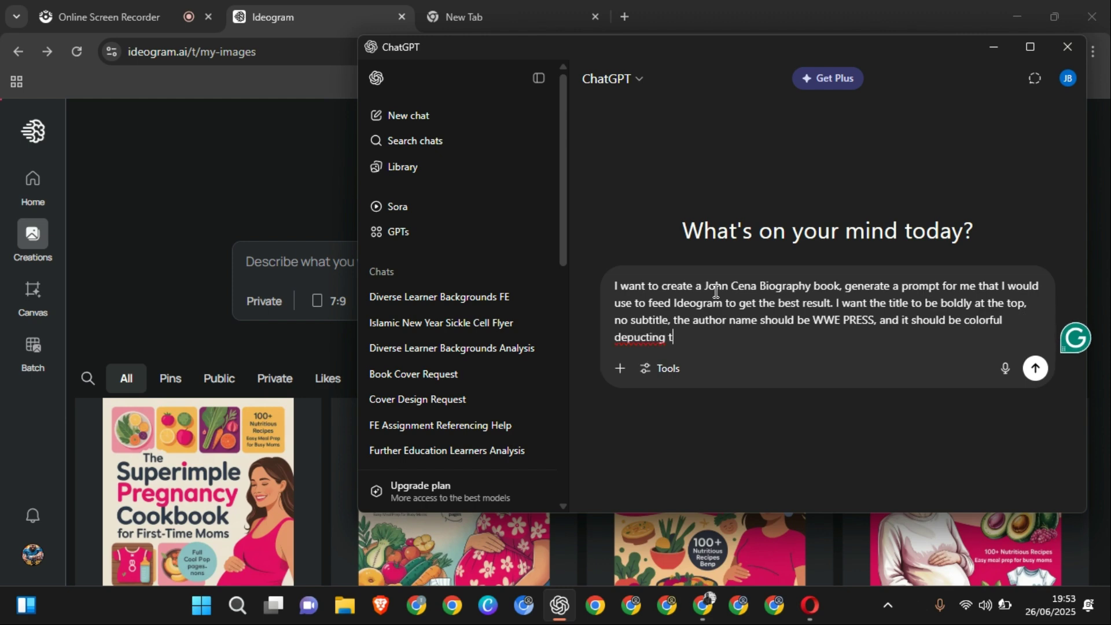
pyautogui.write('he wrestiling arena')
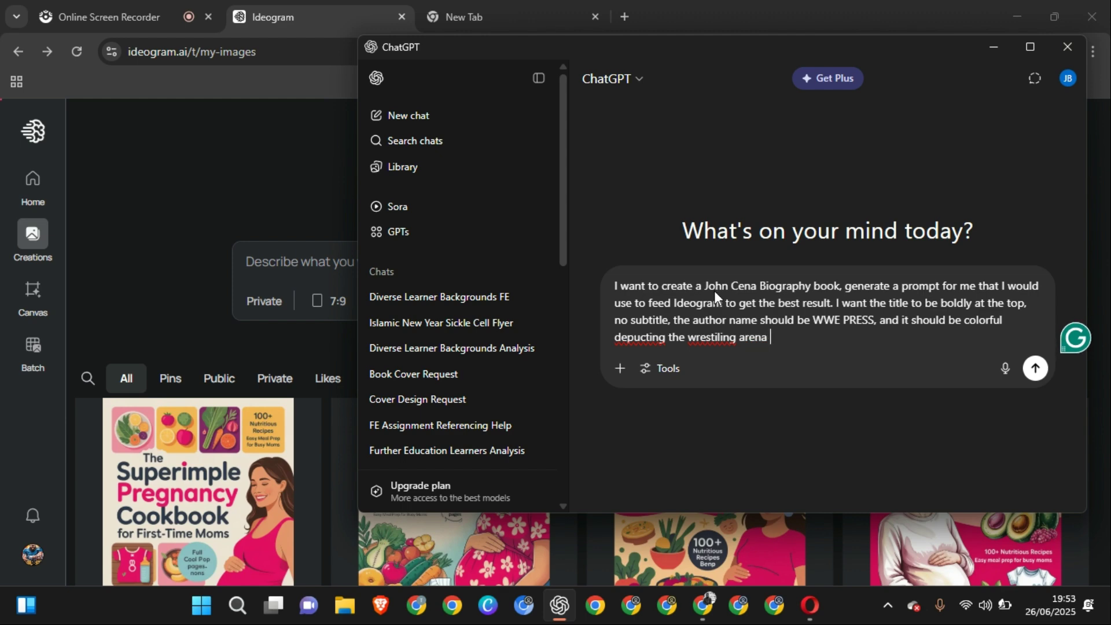
pyautogui.press('Return')
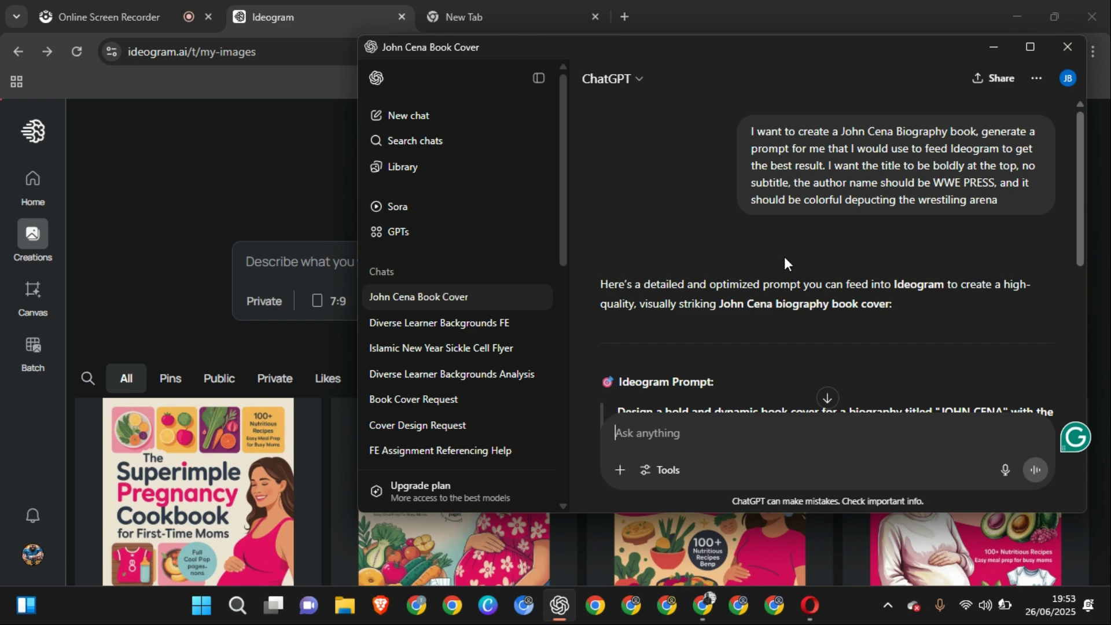
pyautogui.scroll(-4, 785, 258)
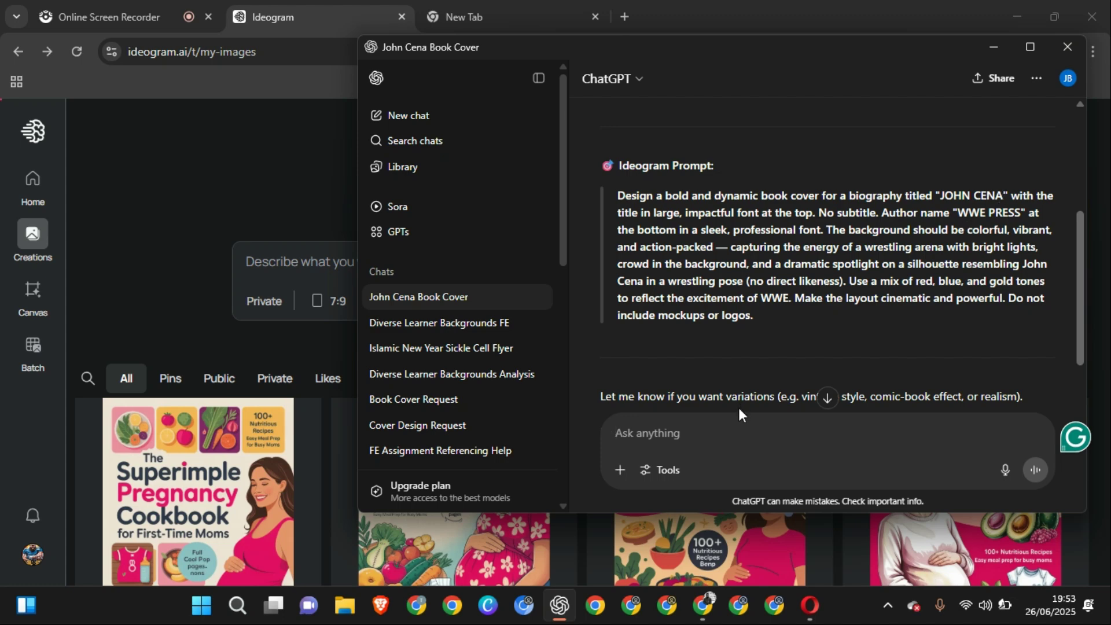
# - Tell ChatGPT the cover title should read JOHN CENA BIOGRAPHY
pyautogui.write('titled ')
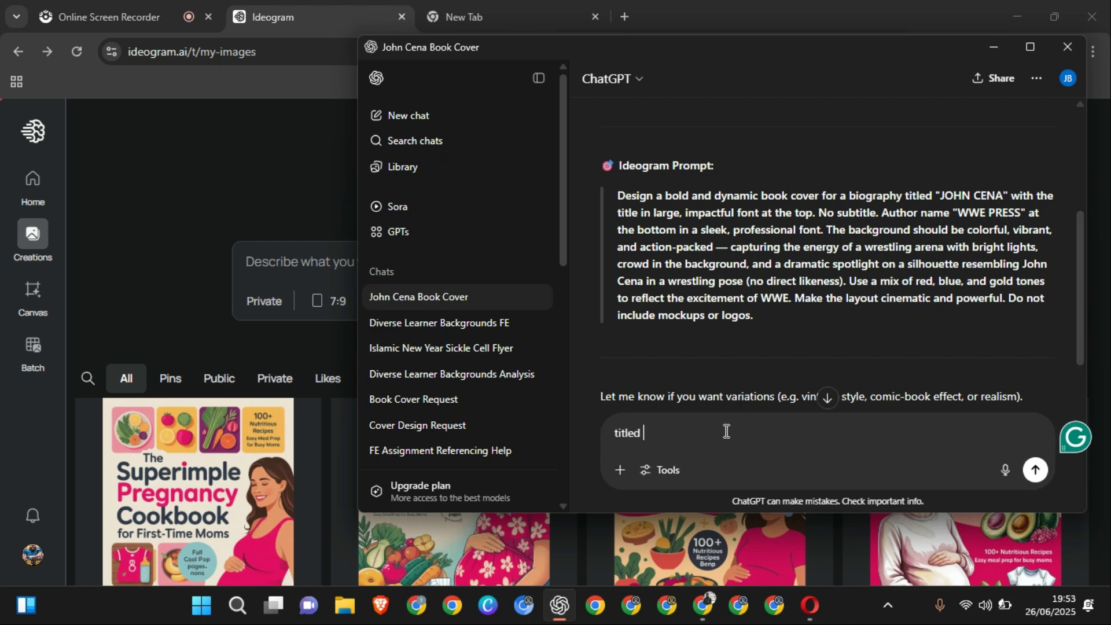
pyautogui.write('should be JOHN CENE')
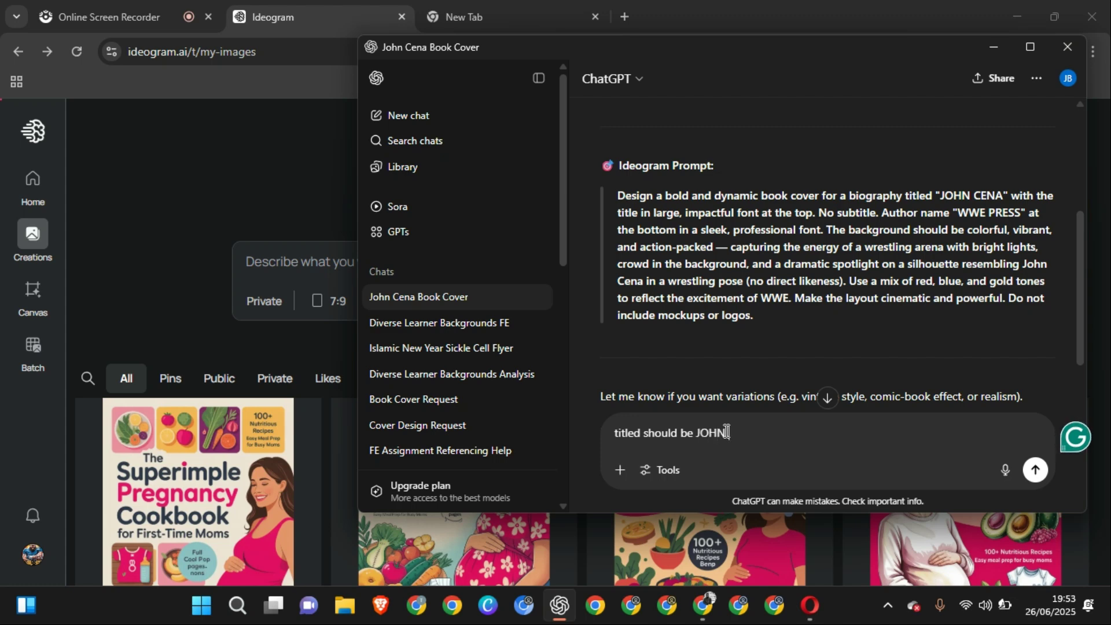
pyautogui.press('BackSpace')
pyautogui.press('BackSpace')
pyautogui.write('A BO')
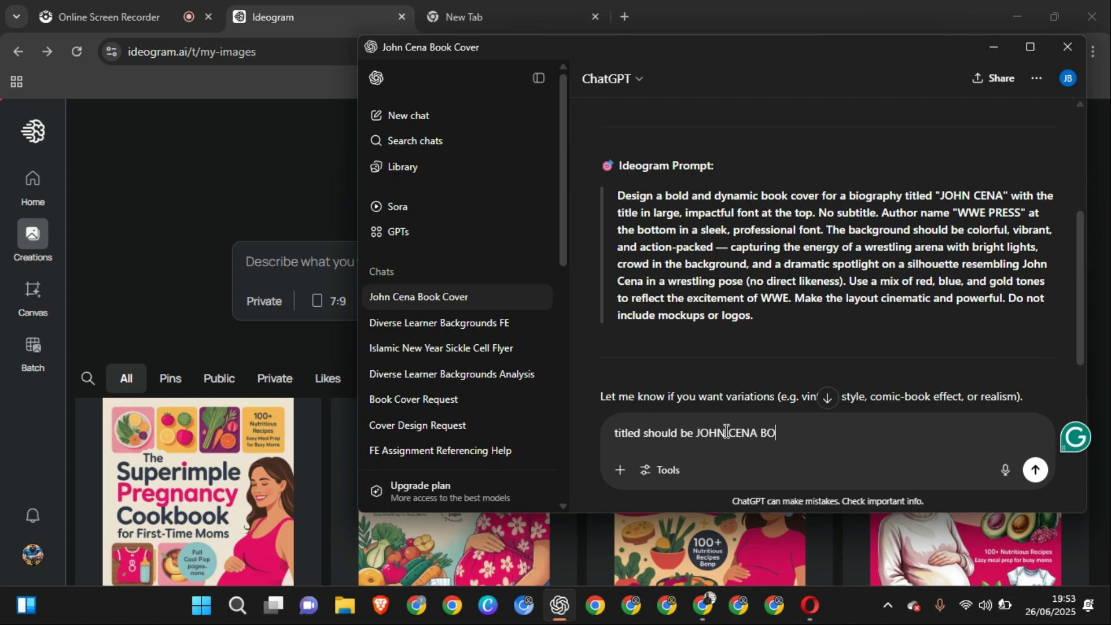
pyautogui.press('BackSpace')
pyautogui.write('IOGRAPHY')
pyautogui.press('Return')
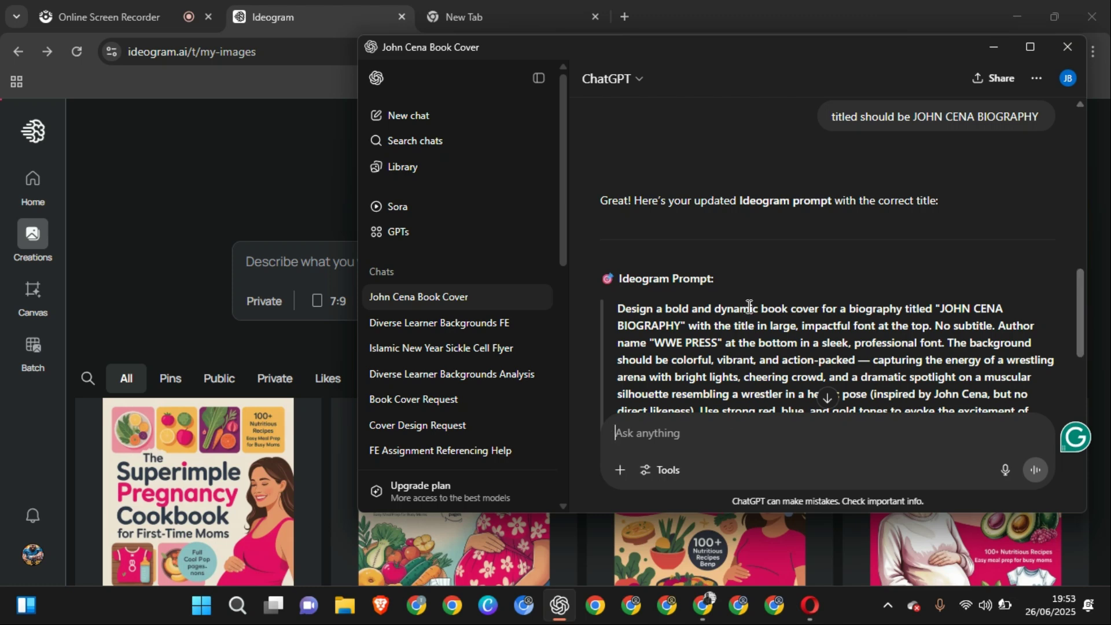
pyautogui.scroll(-1, 747, 304)
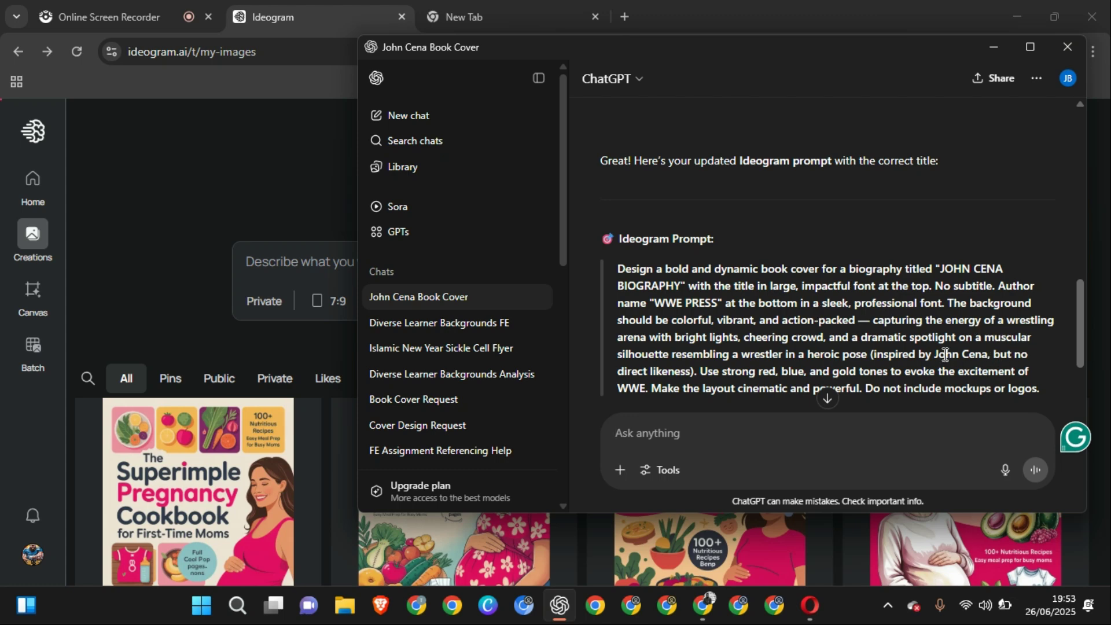
# - Ask ChatGPT to add John Cena's picture and shadows of his wrestling moves
pyautogui.scroll(-1, 694, 371)
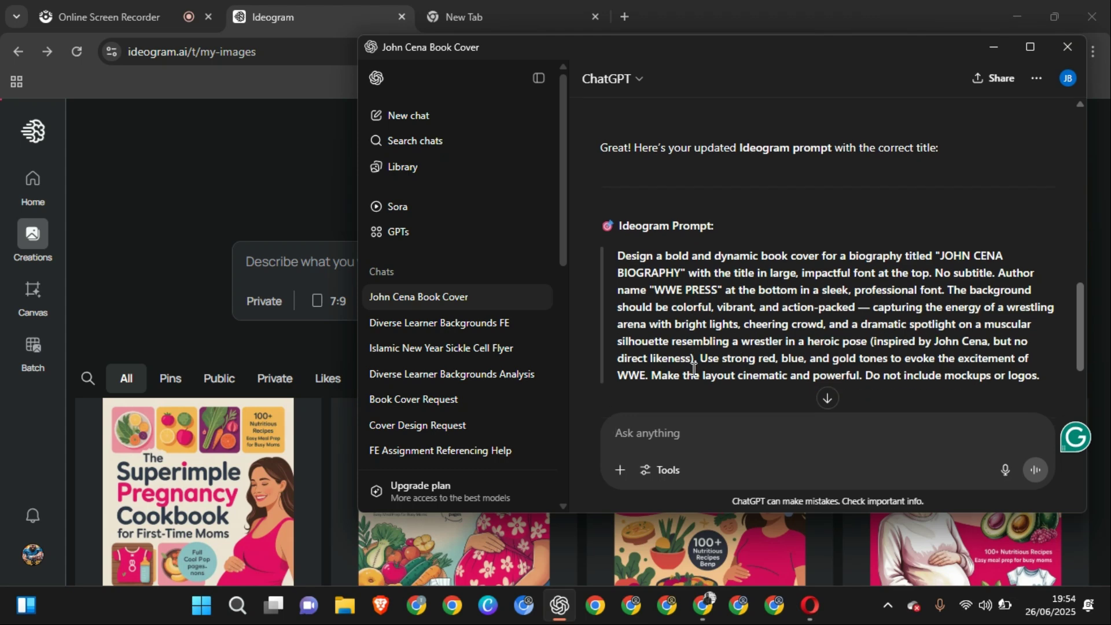
pyautogui.write('o')
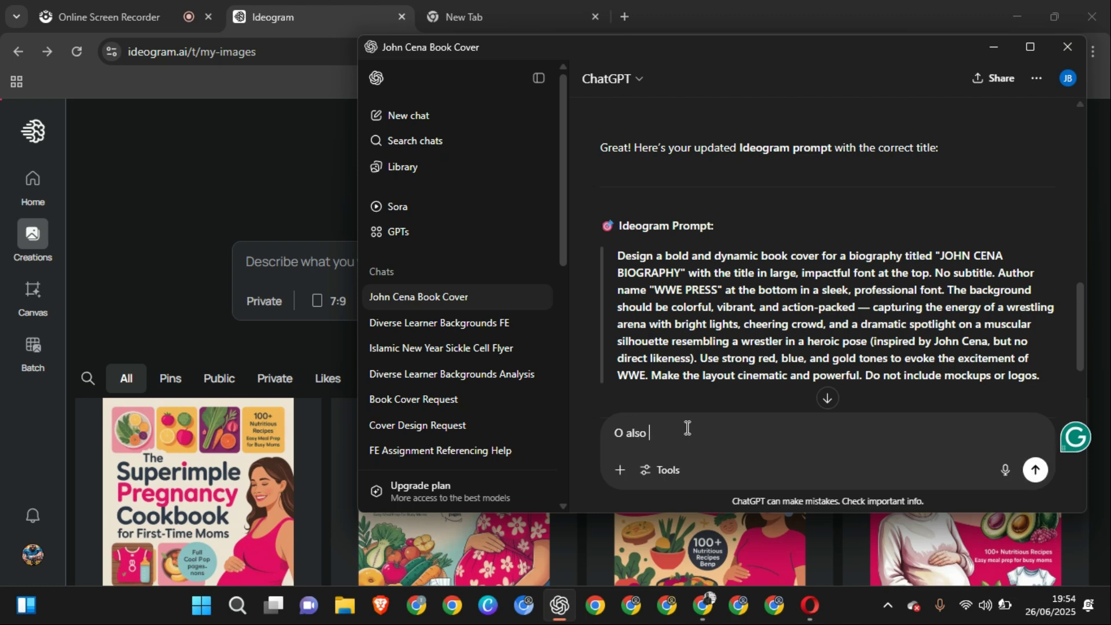
pyautogui.write(' also want John ')
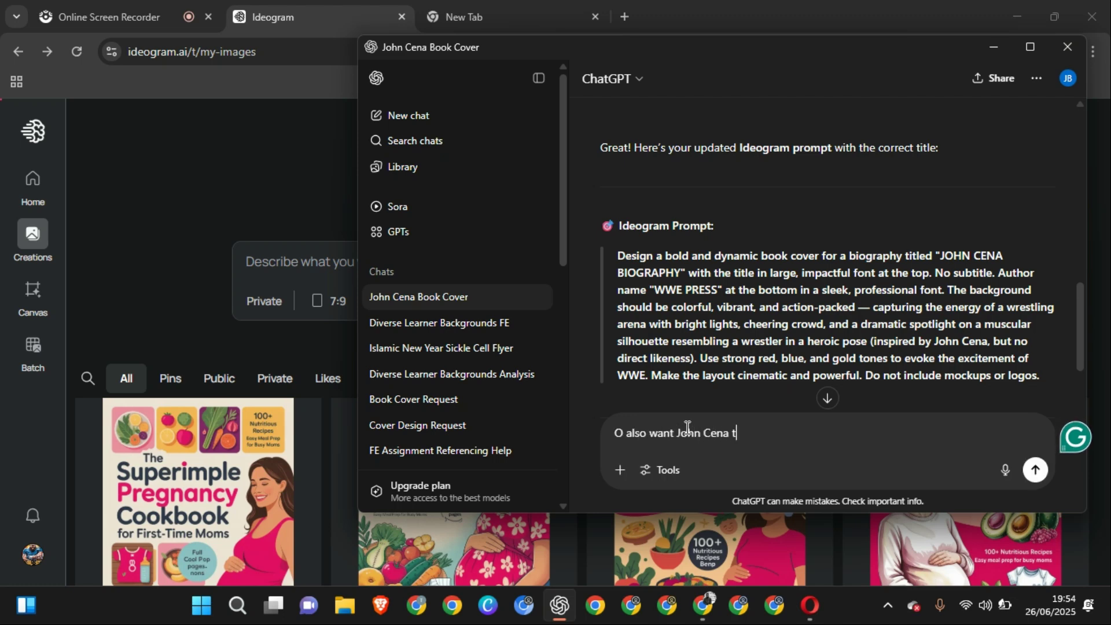
pyautogui.write('Cena picture ')
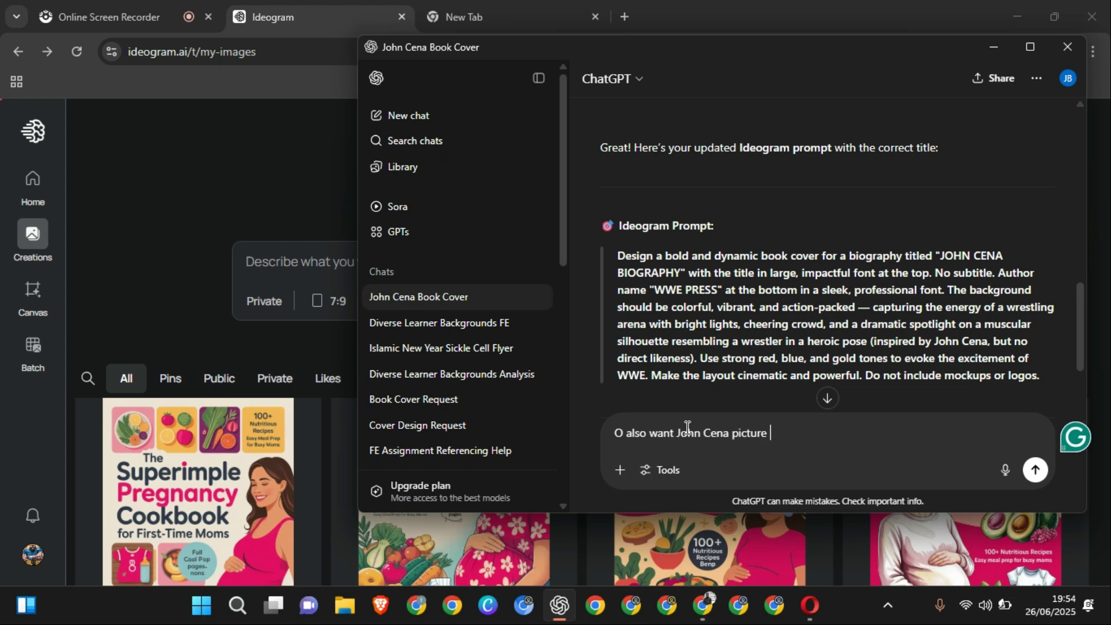
pyautogui.write('to be there, an')
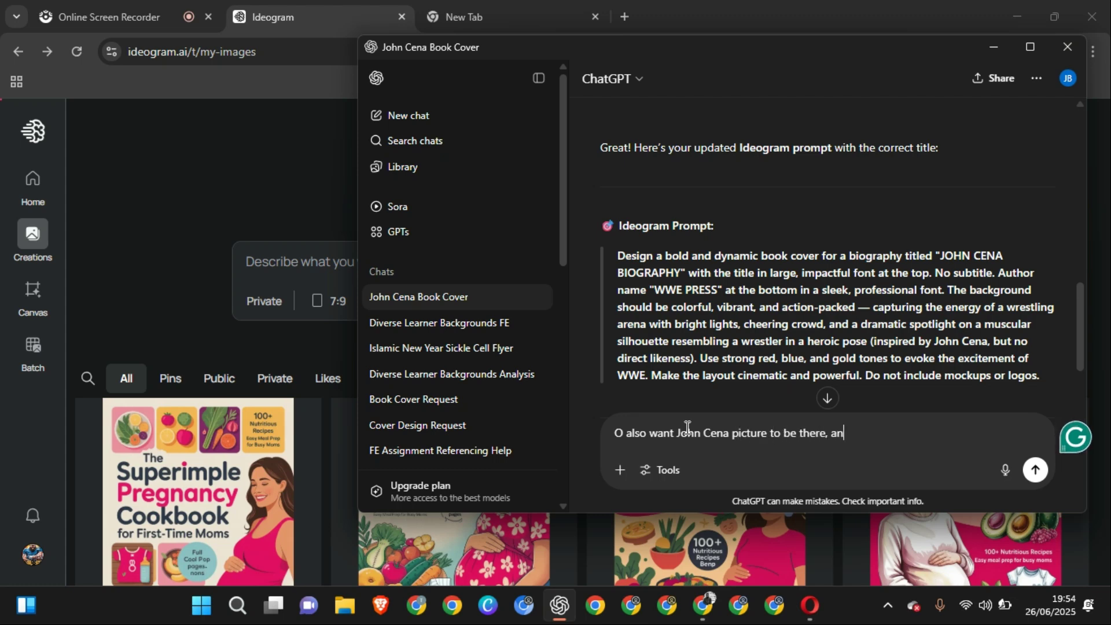
pyautogui.write('d maybe ')
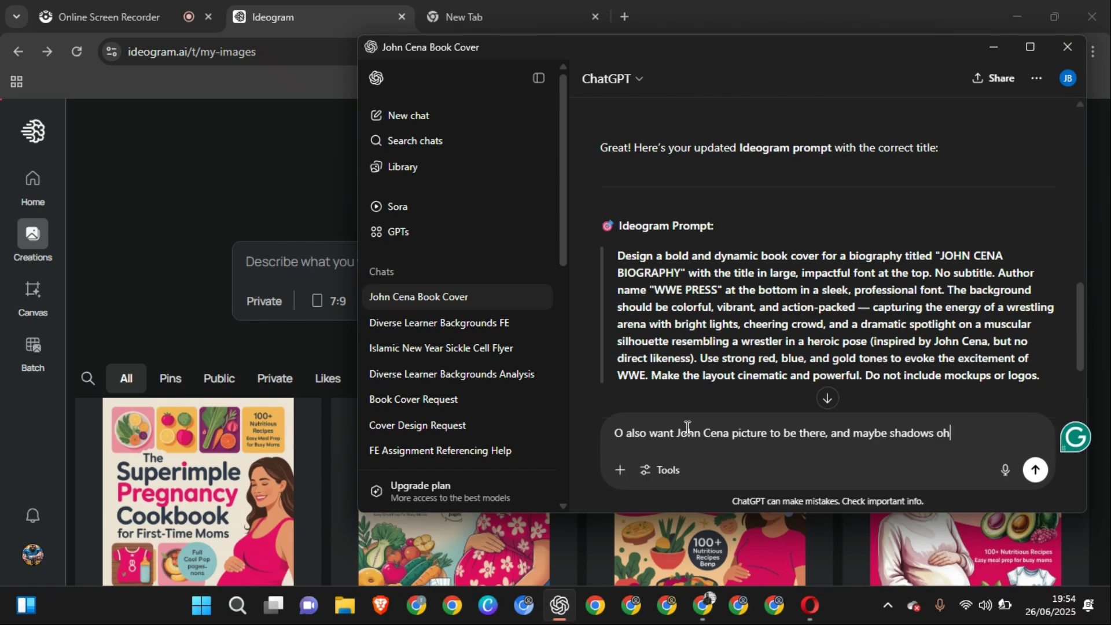
pyautogui.write('shadows of his moves an')
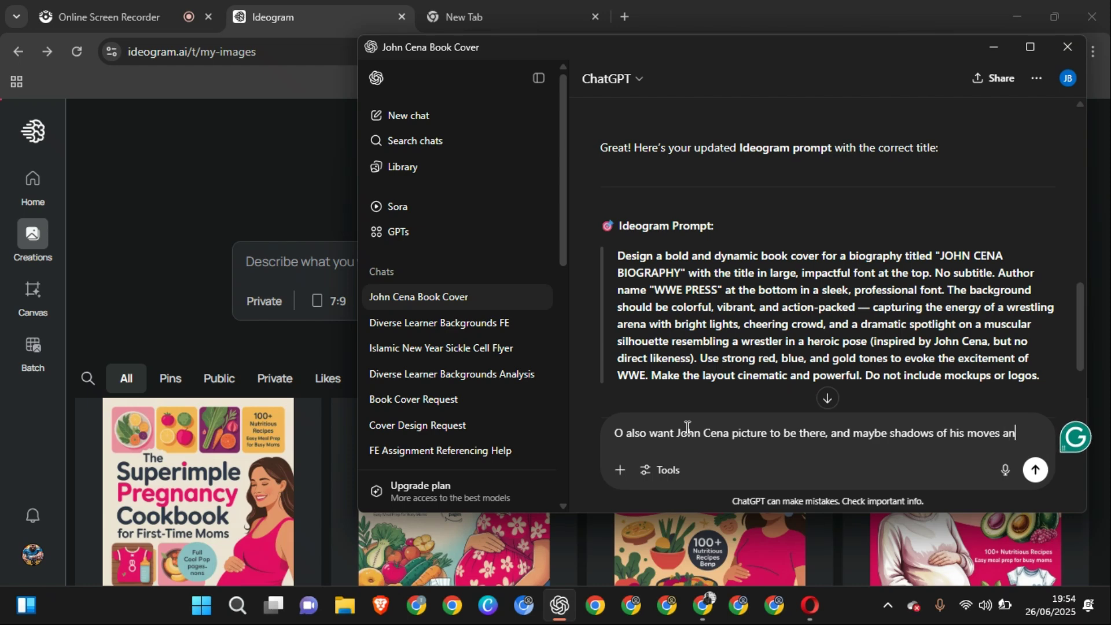
pyautogui.write('d clips')
pyautogui.press('Return')
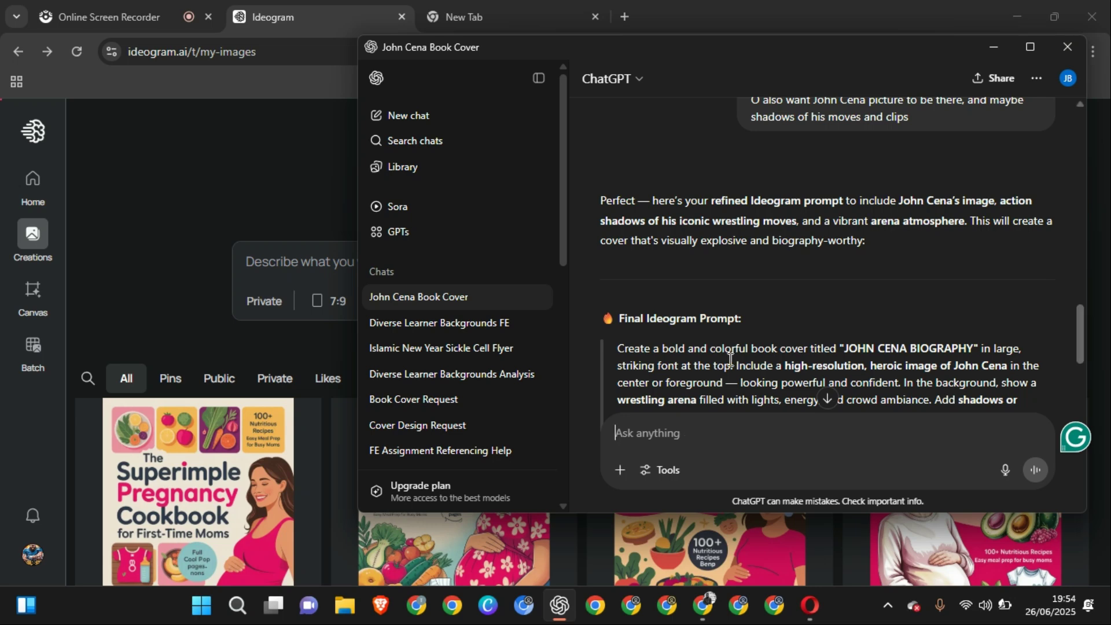
# - Select the entire Final Ideogram Prompt in ChatGPT's reply
pyautogui.scroll(-4, 745, 298)
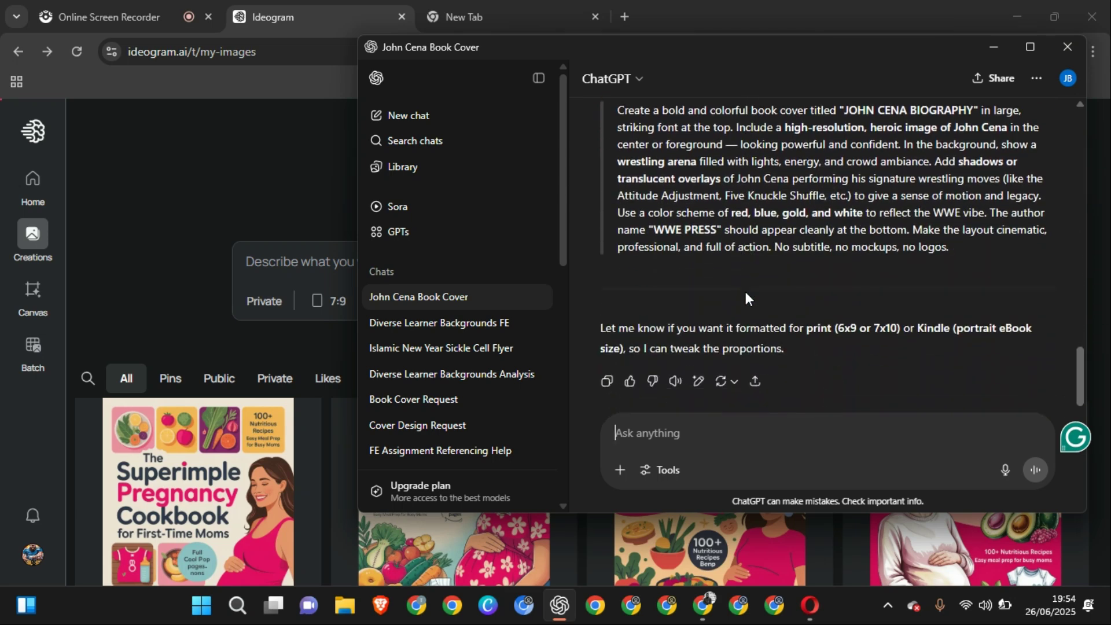
pyautogui.scroll(3, 746, 292)
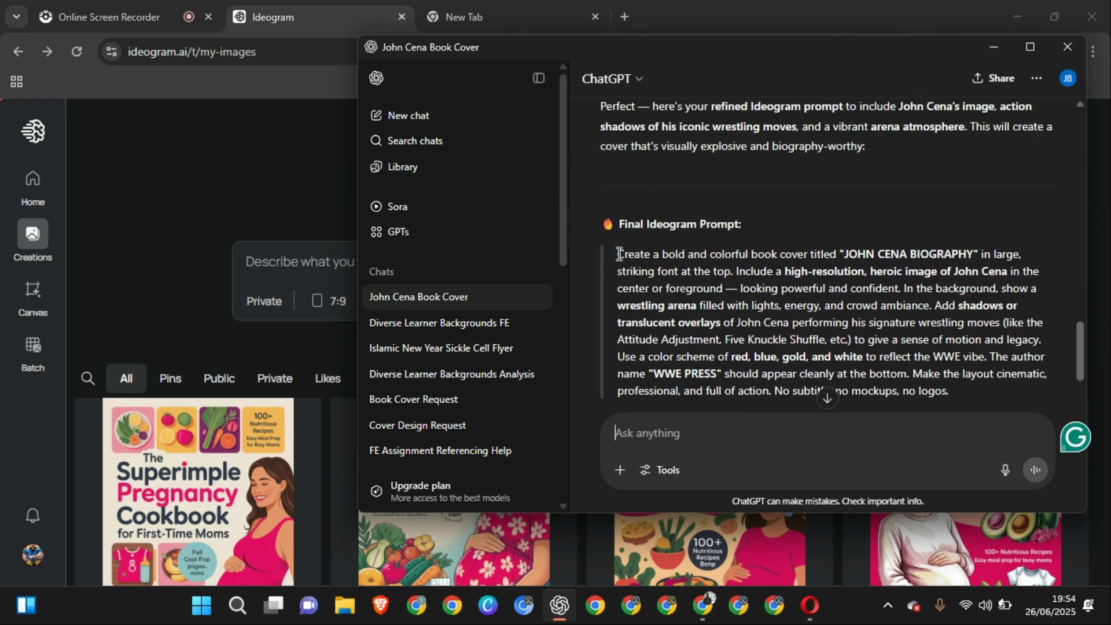
pyautogui.moveTo(635, 255); pyautogui.dragTo(966, 396)
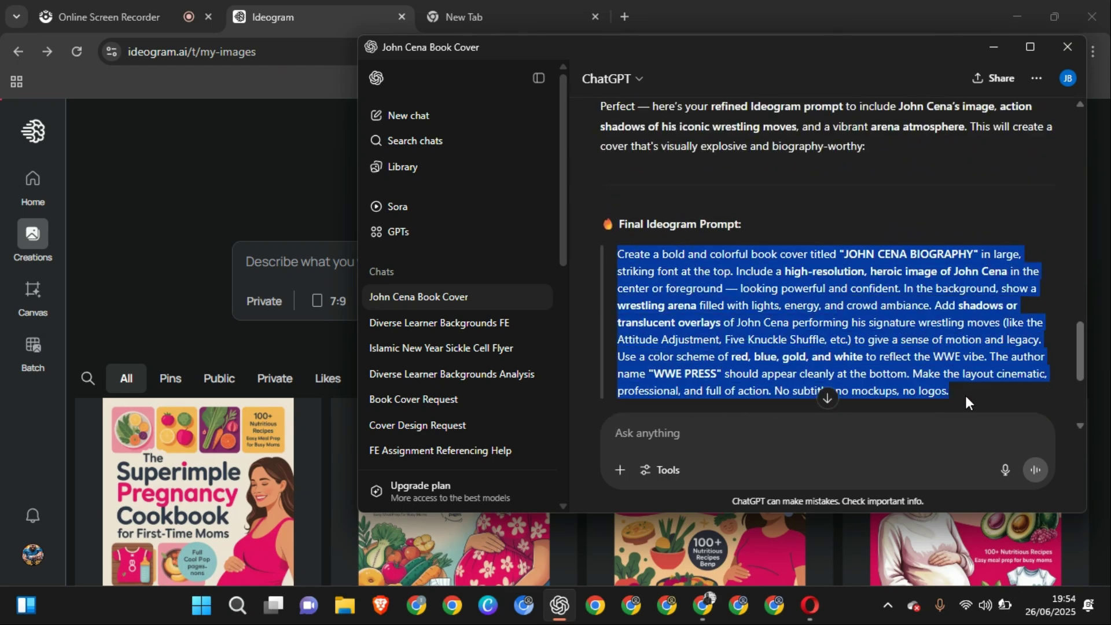
pyautogui.scroll(-3, 893, 331)
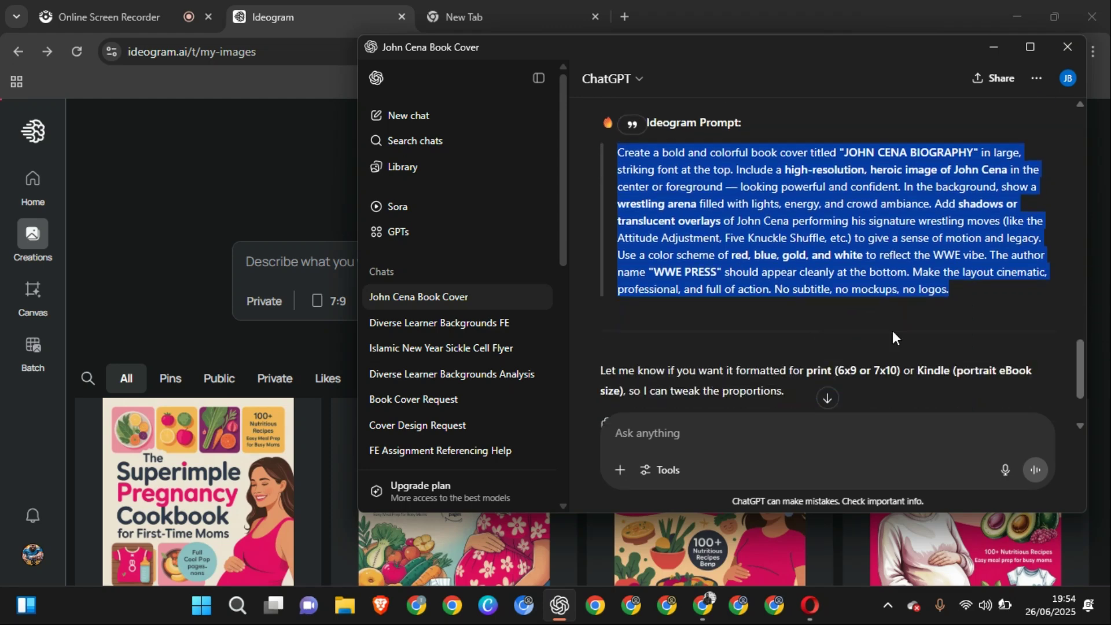
# - Paste the John Cena prompt into Ideogram, set a 2:3 ratio, and generate the covers
pyautogui.click(316, 262)
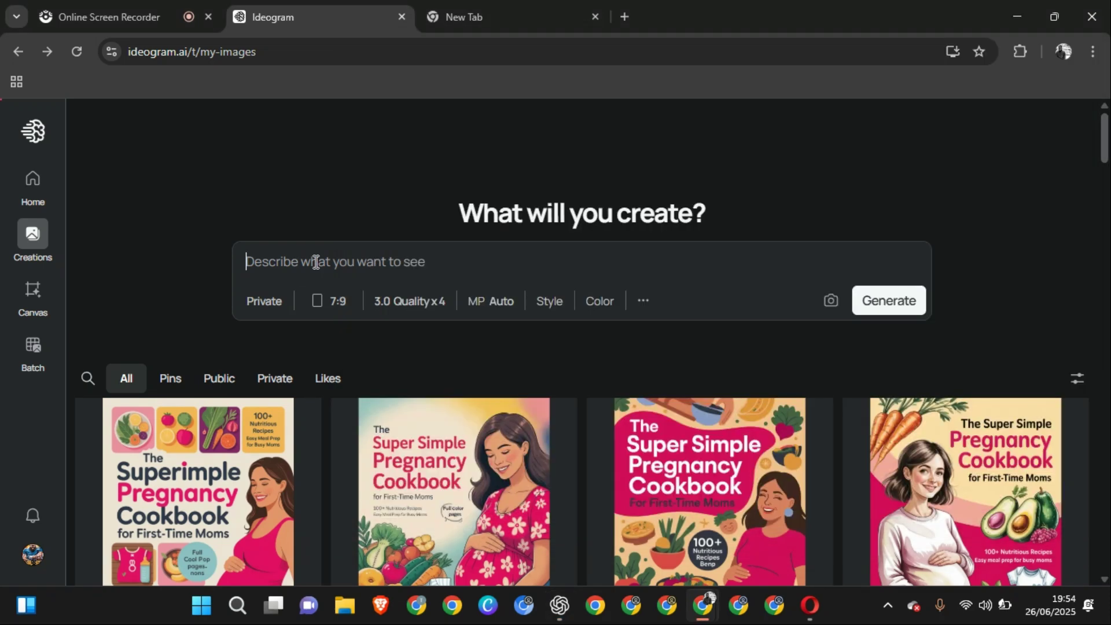
pyautogui.write('Create a bold and colorful book cover titled "JOHN CENA BIOGRAPHY" in large, striking font at the top. Include a high-resolution, heroic image of John Cena in the center or foreground — looking powerful and confident. In the background, show a wrestling arena filled with lights, energy, and crowd ambiance. Add shadows or translucent overlays of John Cena performing his signature wrestling moves (like the Attitude Adjustment, Five Knuckle Shuffle, etc.) to give a sense of motion and legacy. Use a color scheme of red, blue, gold, and white to reflect the WWE vibe. The author name "WWE PRESS" should appear cleanly at the bottom. Make the layout cinematic, professional, and full of action. No subtitle, no mockups, no logos.')
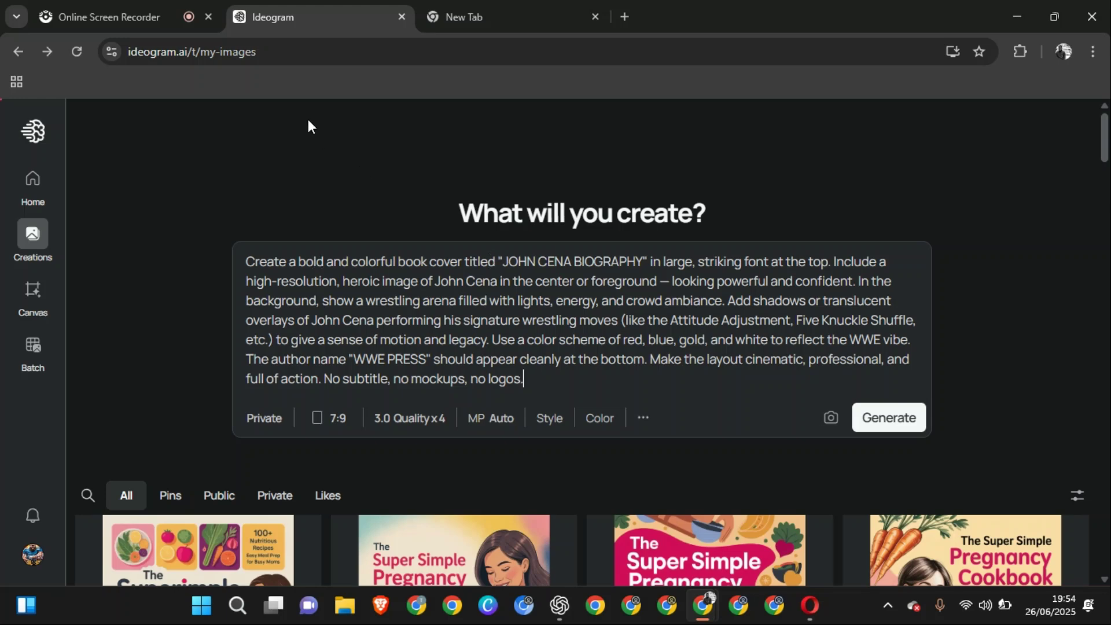
pyautogui.scroll(-1, 463, 185)
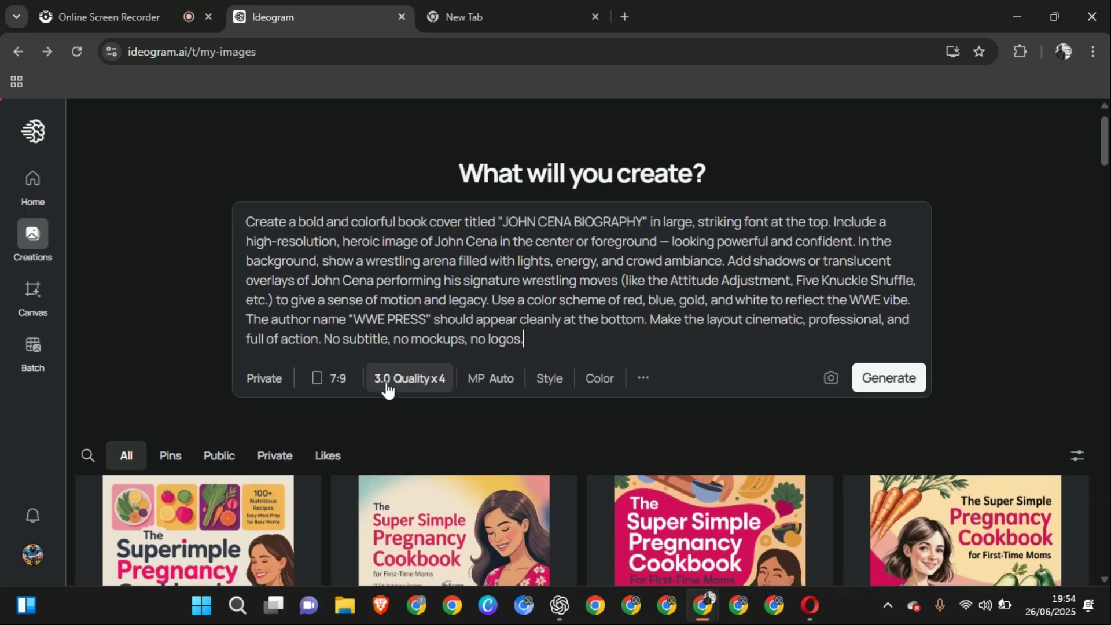
pyautogui.click(336, 379)
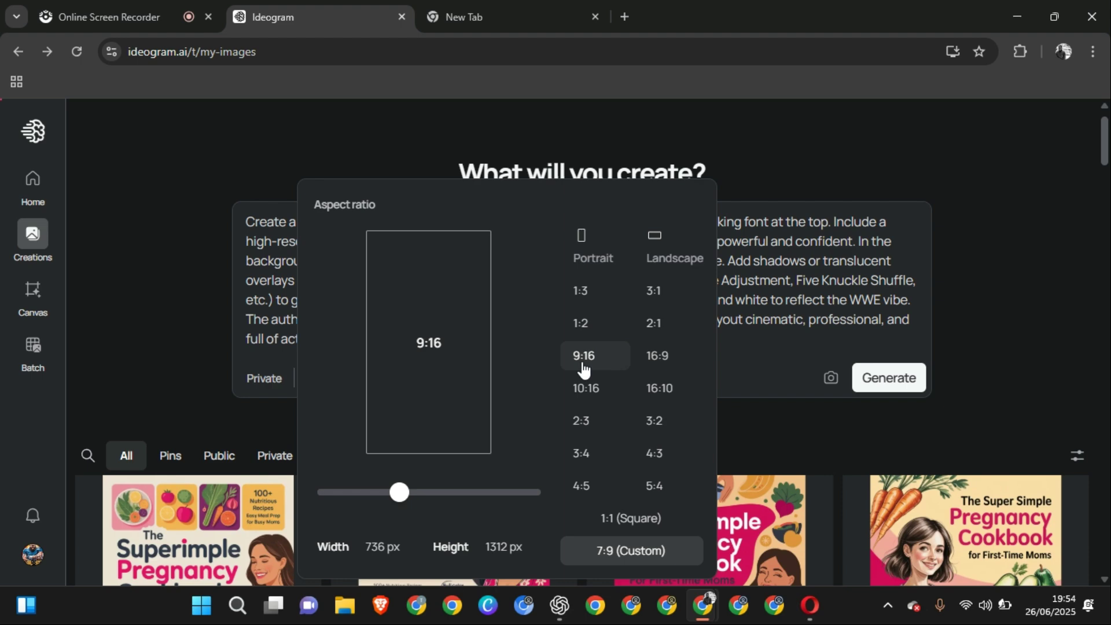
pyautogui.click(586, 418)
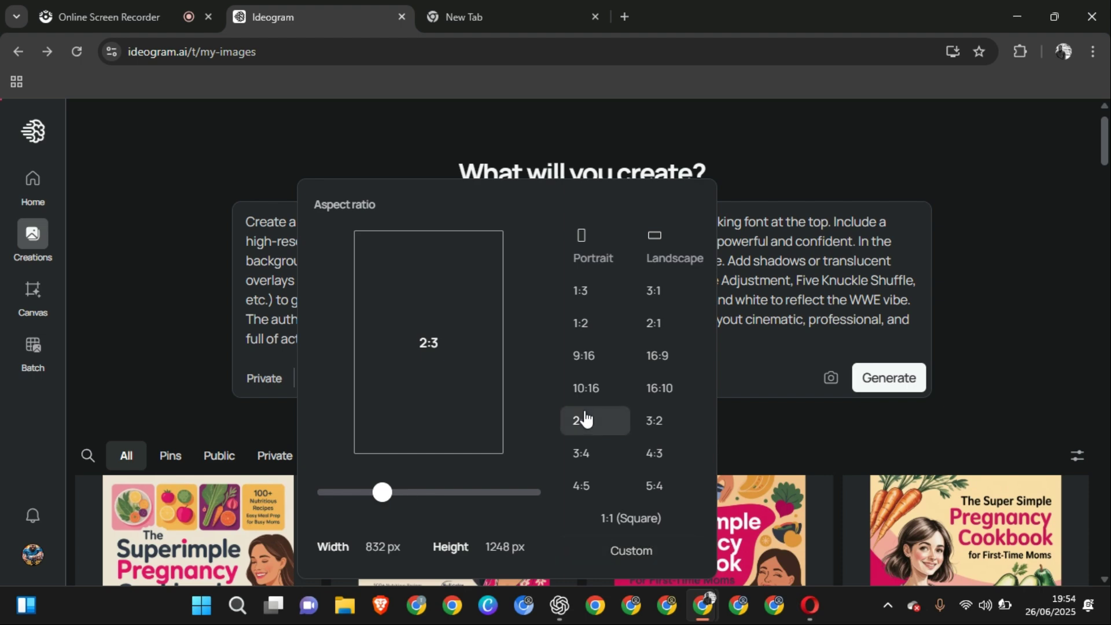
pyautogui.click(810, 287)
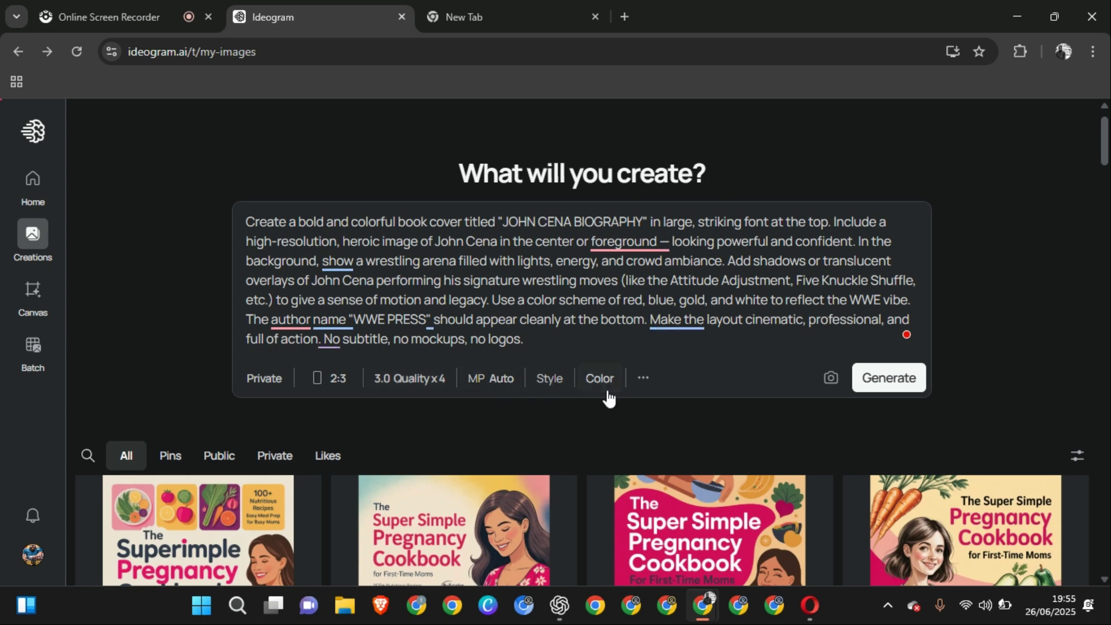
pyautogui.click(896, 377)
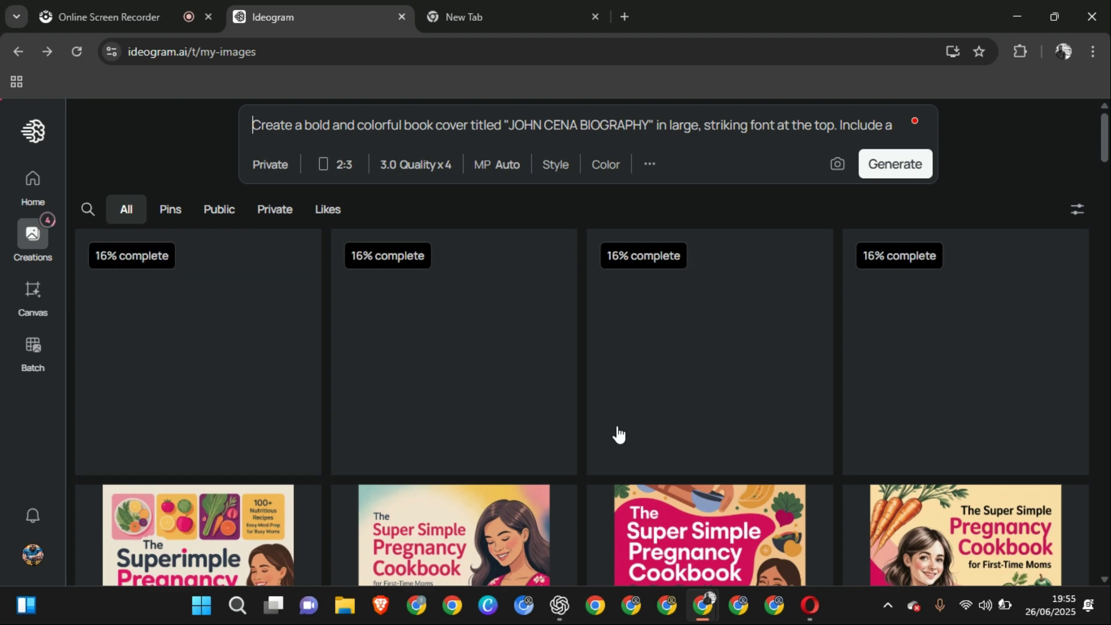
pyautogui.click(554, 605)
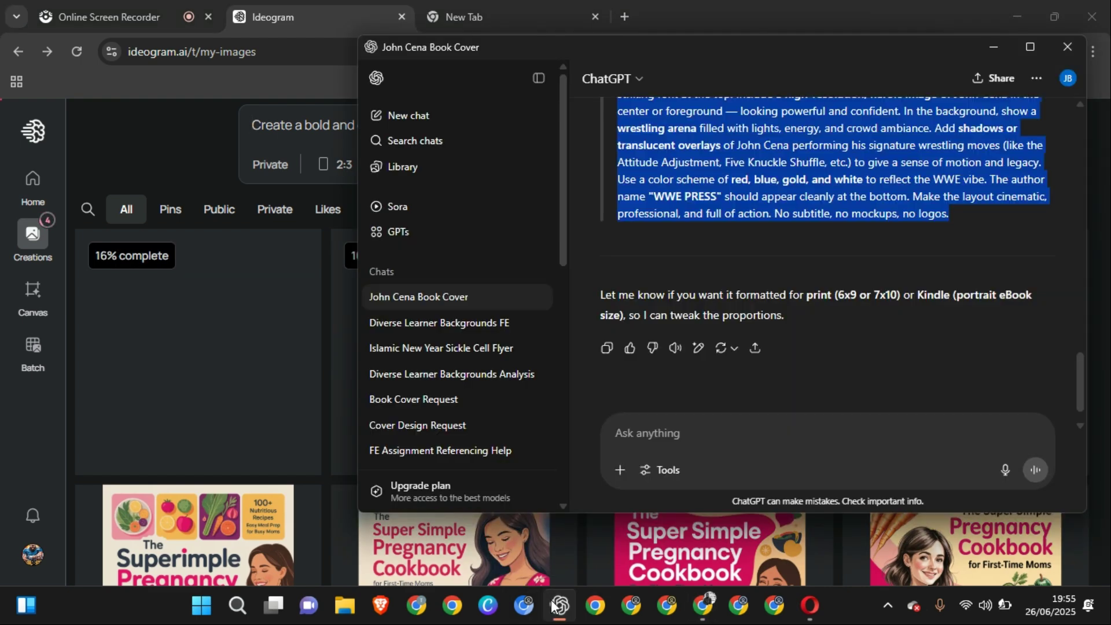
pyautogui.scroll(3, 759, 220)
pyautogui.click(759, 220)
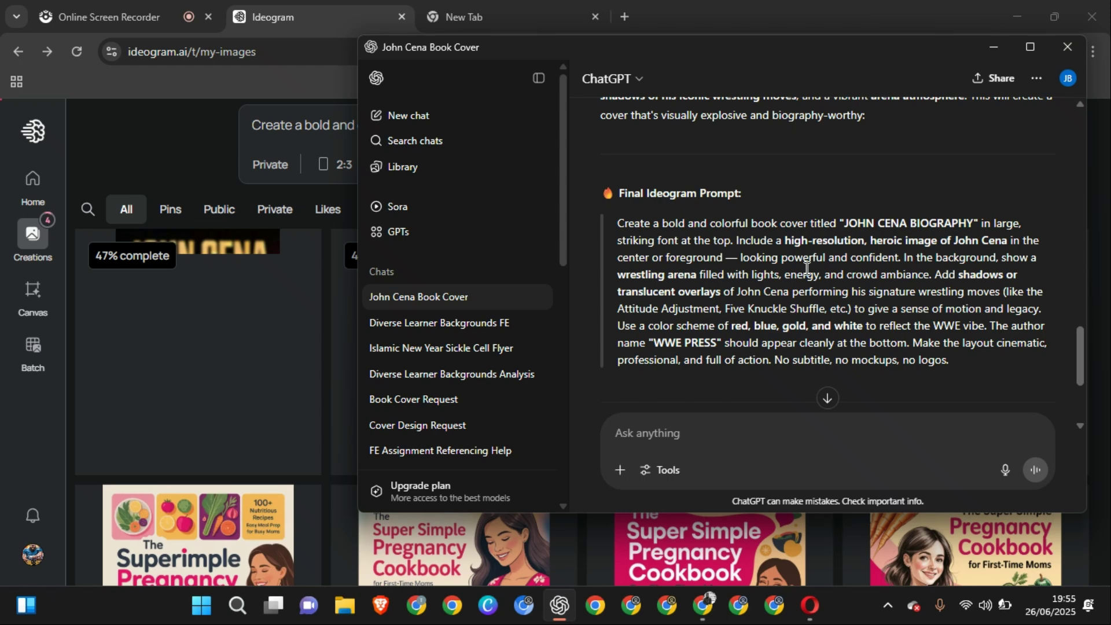
pyautogui.scroll(1, 808, 268)
pyautogui.scroll(-1, 807, 268)
pyautogui.scroll(1, 807, 268)
pyautogui.scroll(4, 807, 268)
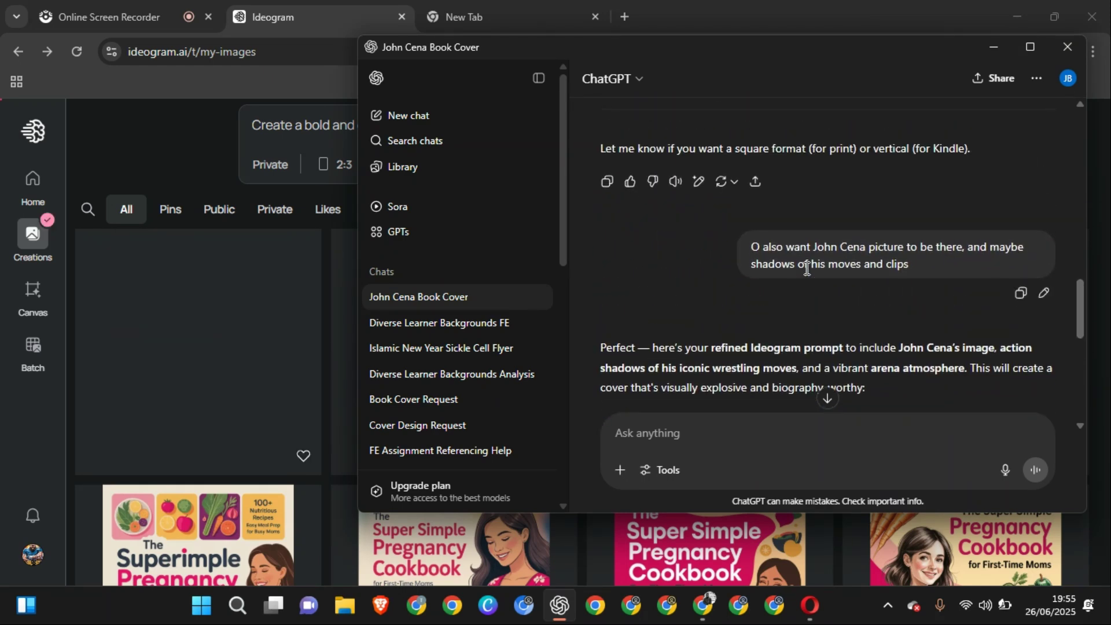
pyautogui.scroll(-1, 807, 266)
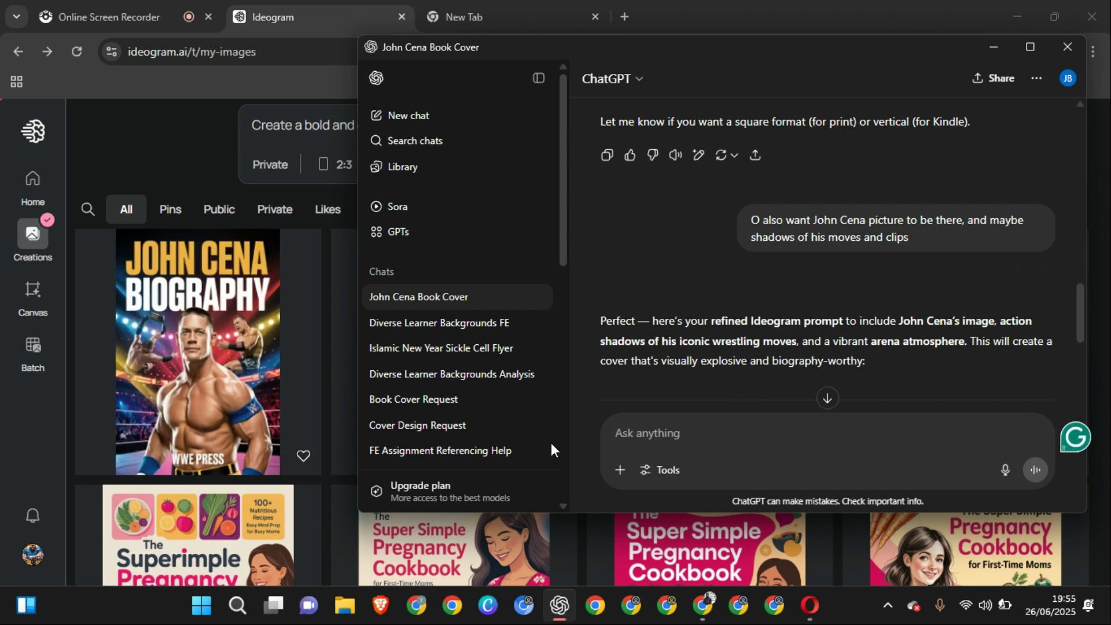
pyautogui.click(151, 173)
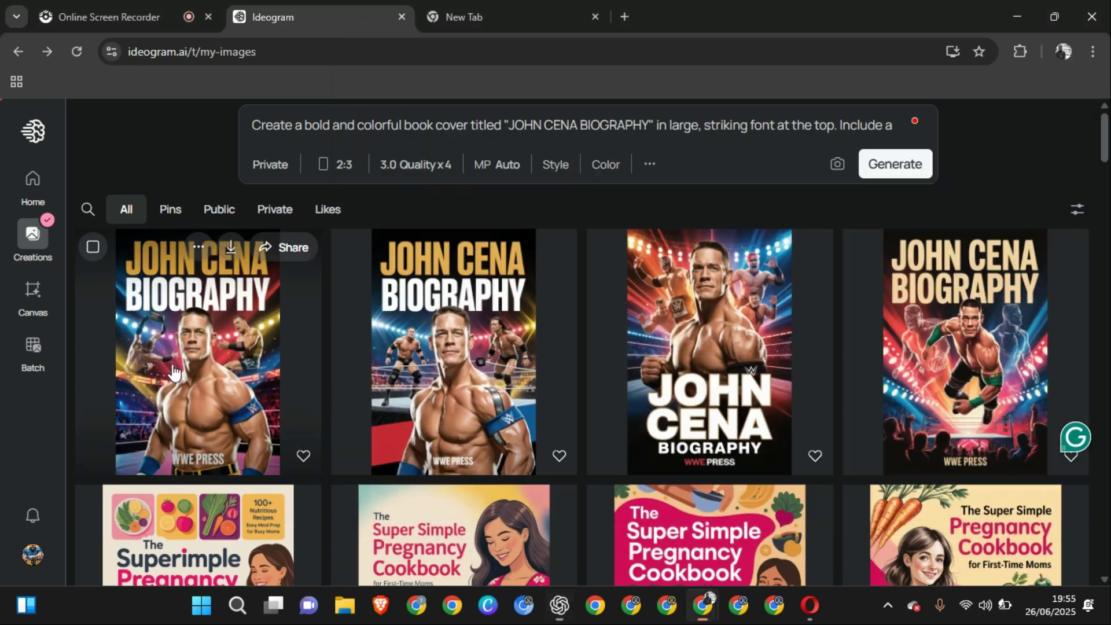
# - Compare the four JOHN CENA BIOGRAPHY variants and download the fourth, with the mid-air leap
pyautogui.click(354, 349)
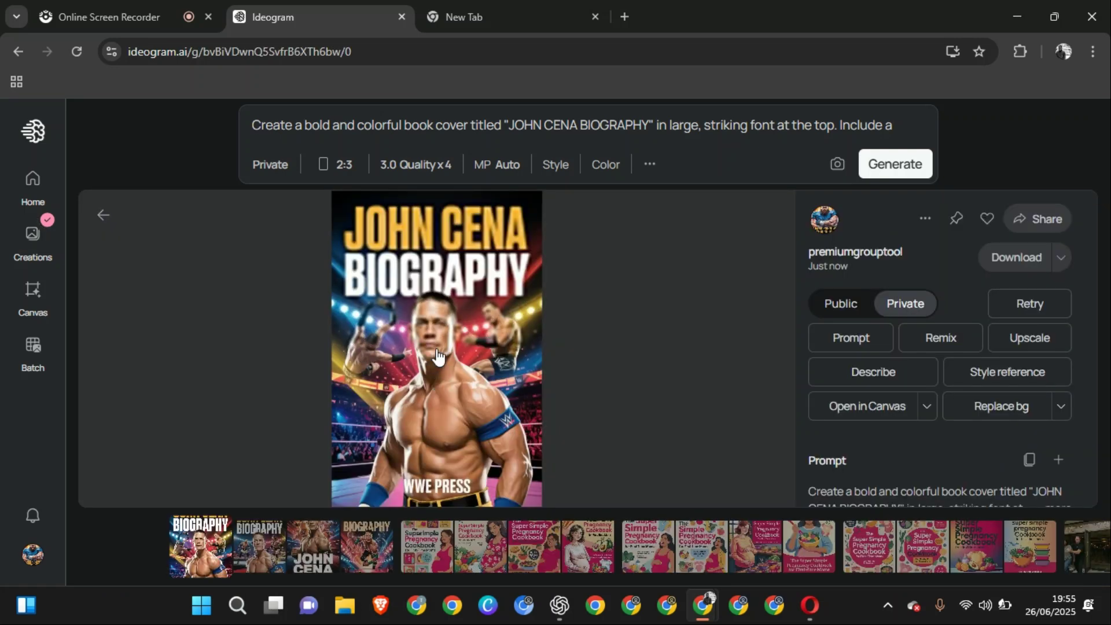
pyautogui.click(437, 357)
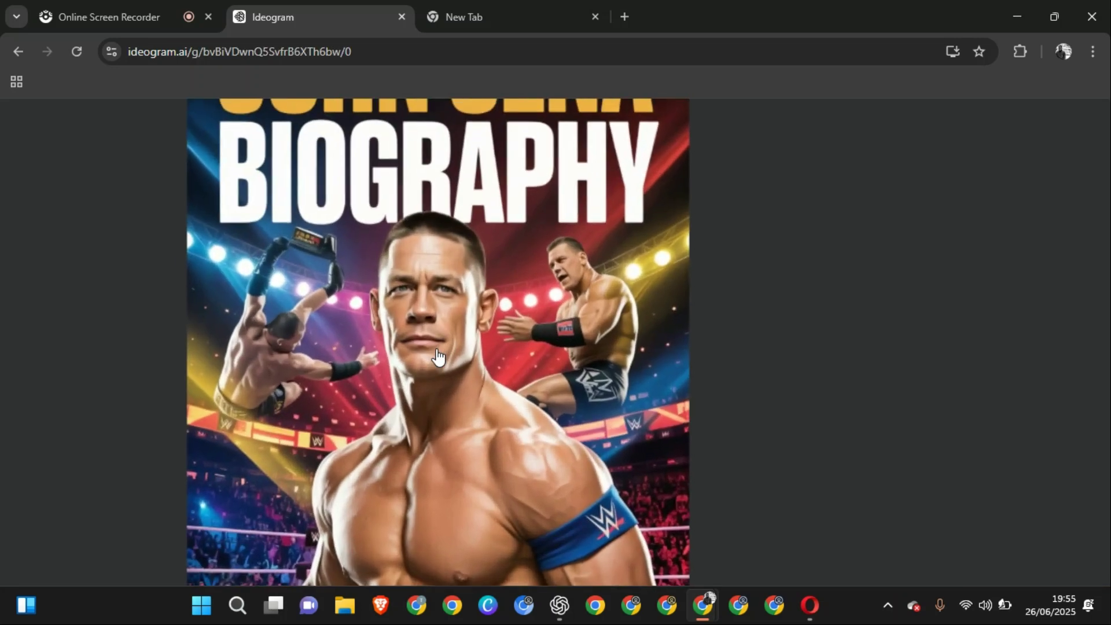
pyautogui.scroll(3, 438, 357)
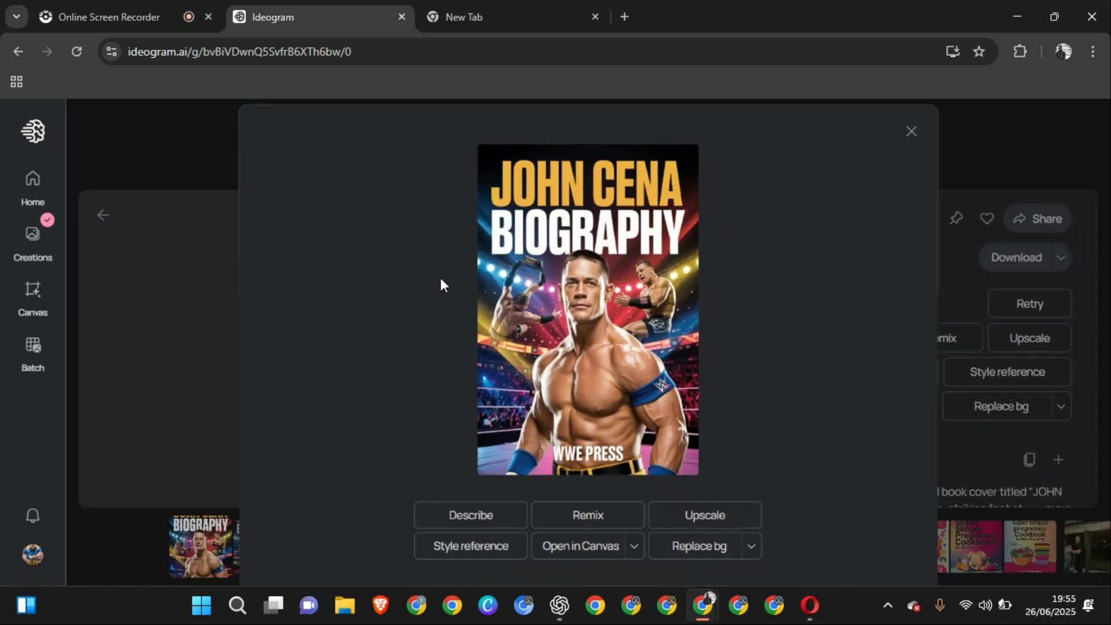
pyautogui.click(911, 133)
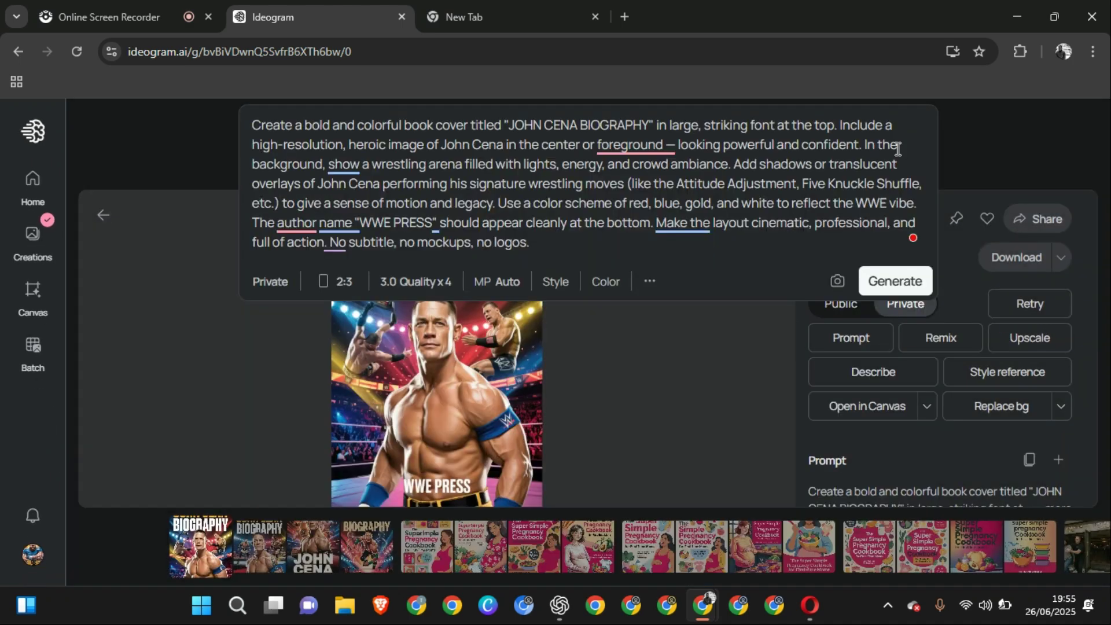
pyautogui.press('Right')
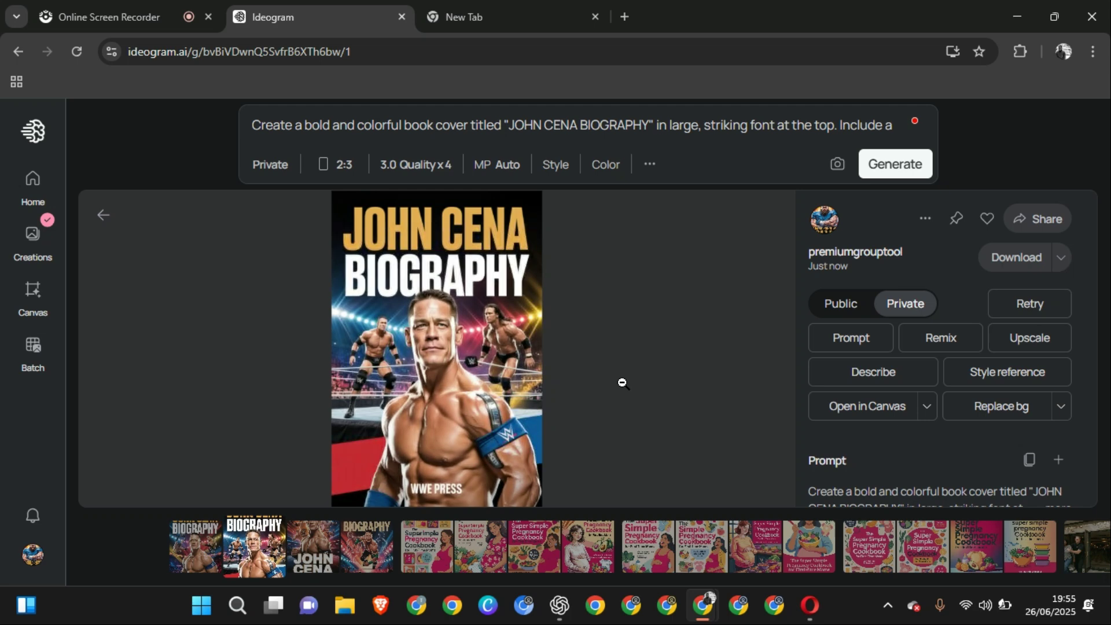
pyautogui.press('Right')
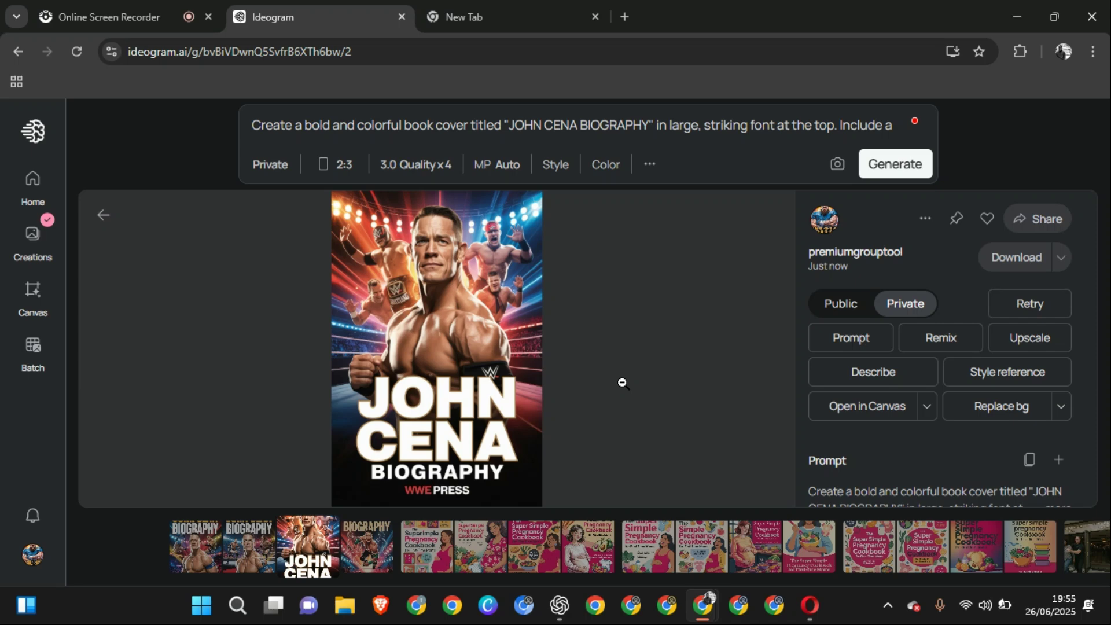
pyautogui.press('Right')
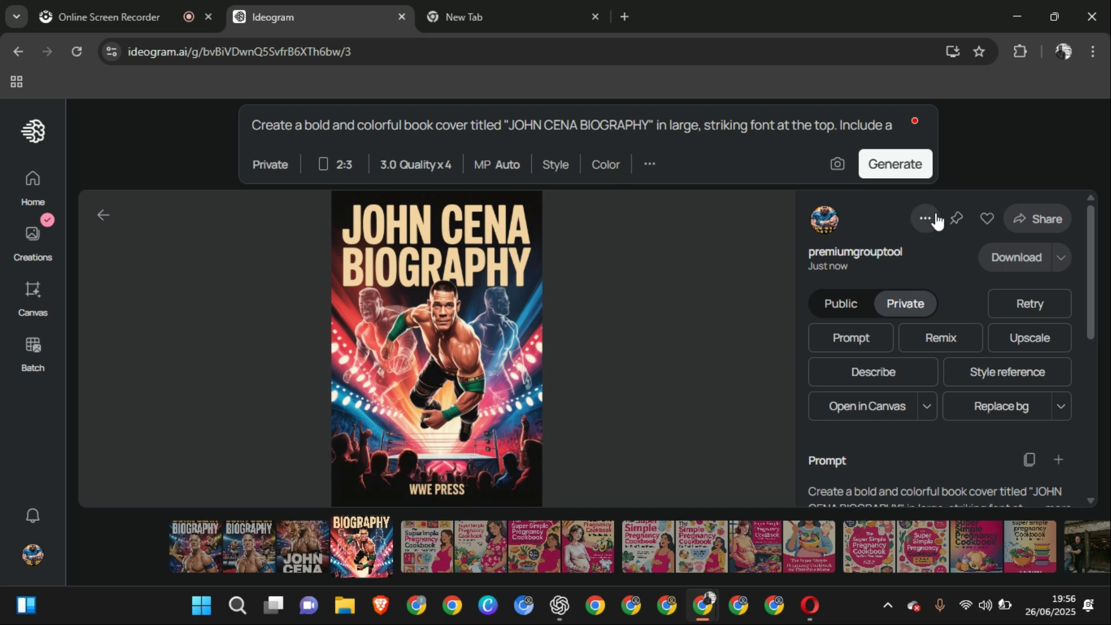
pyautogui.click(1017, 257)
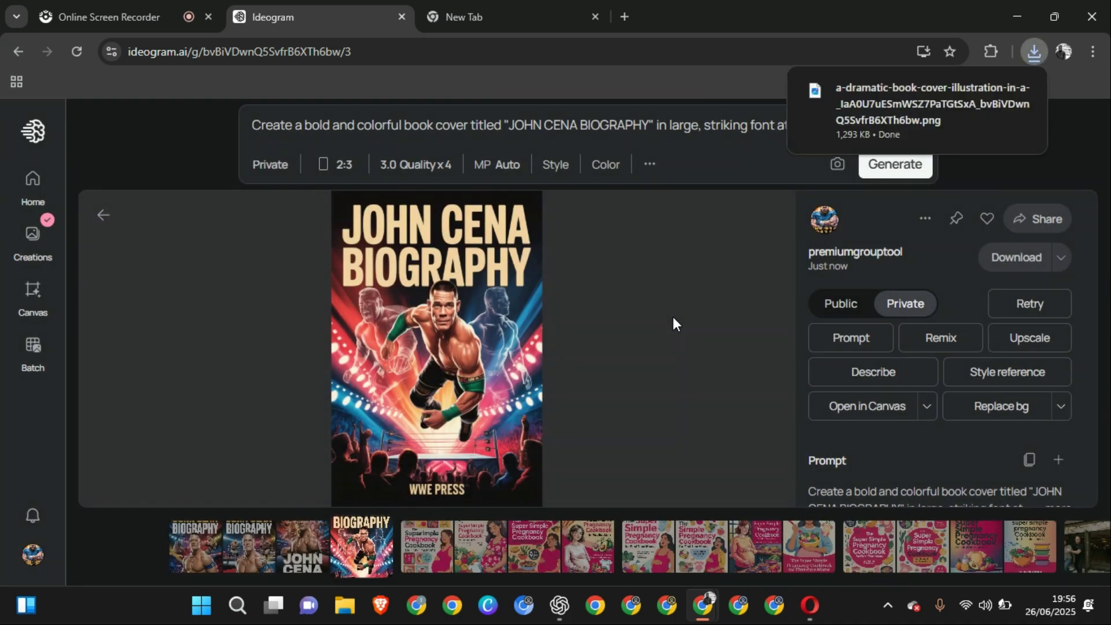
# - Load the Amazon website in the new browser tab
pyautogui.click(492, 22)
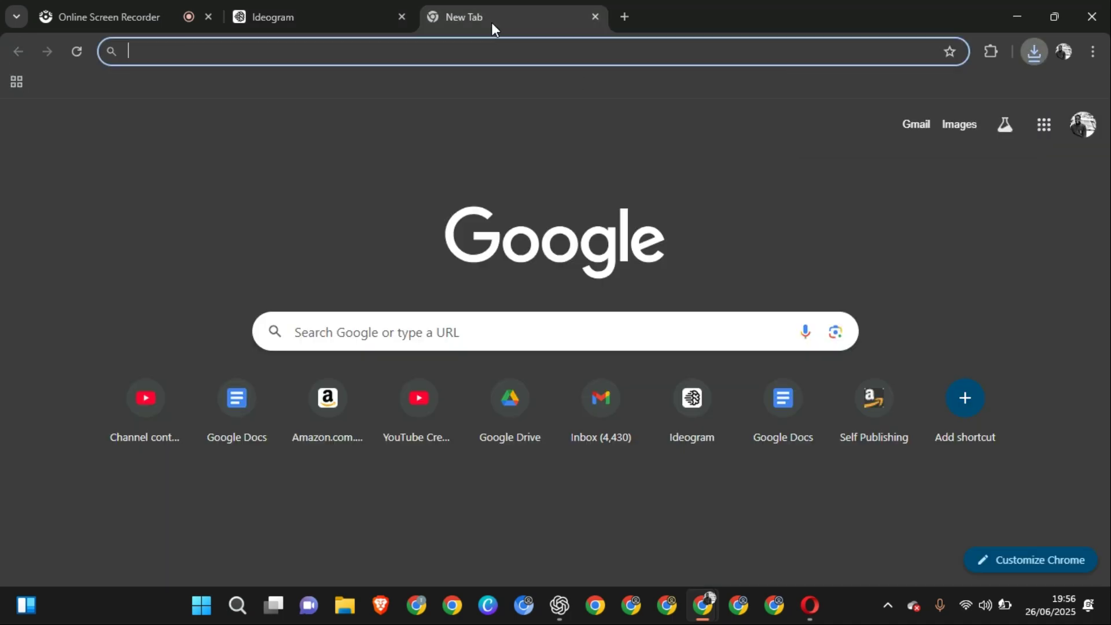
pyautogui.write('a')
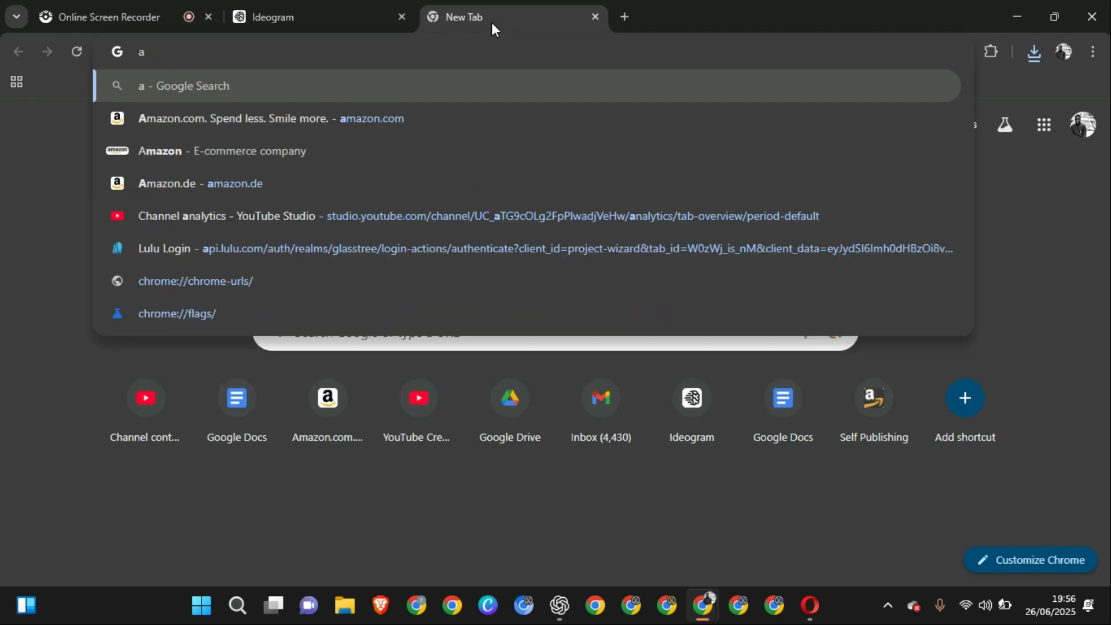
pyautogui.write('mazon')
pyautogui.press('Return')
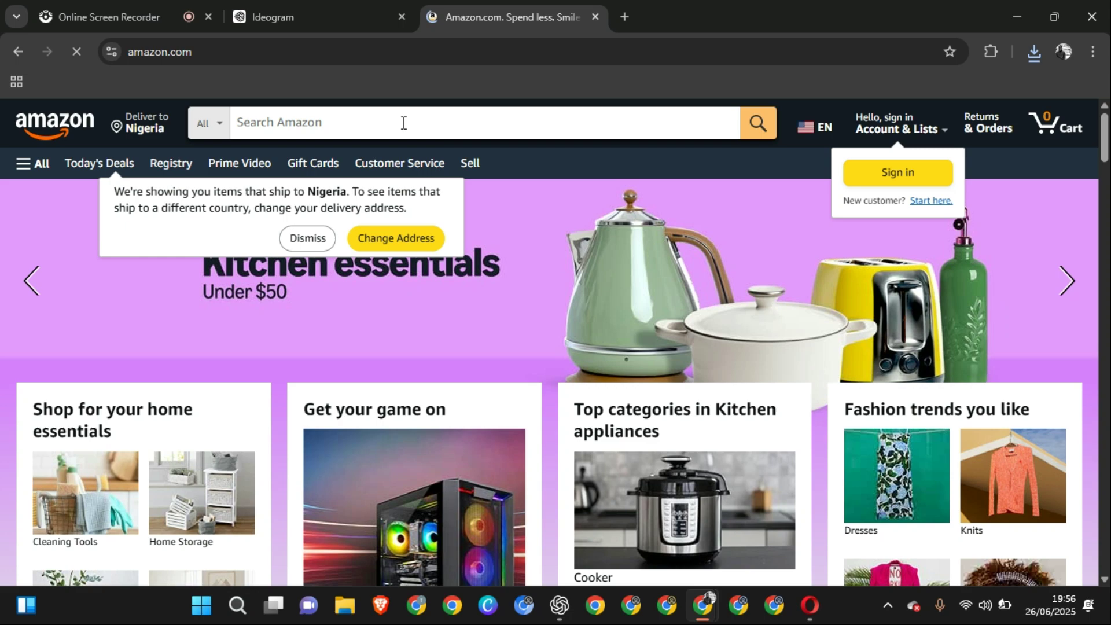
# - Search Amazon for 'john cena biography' and scroll through the book results
pyautogui.click(404, 122)
pyautogui.write('john ')
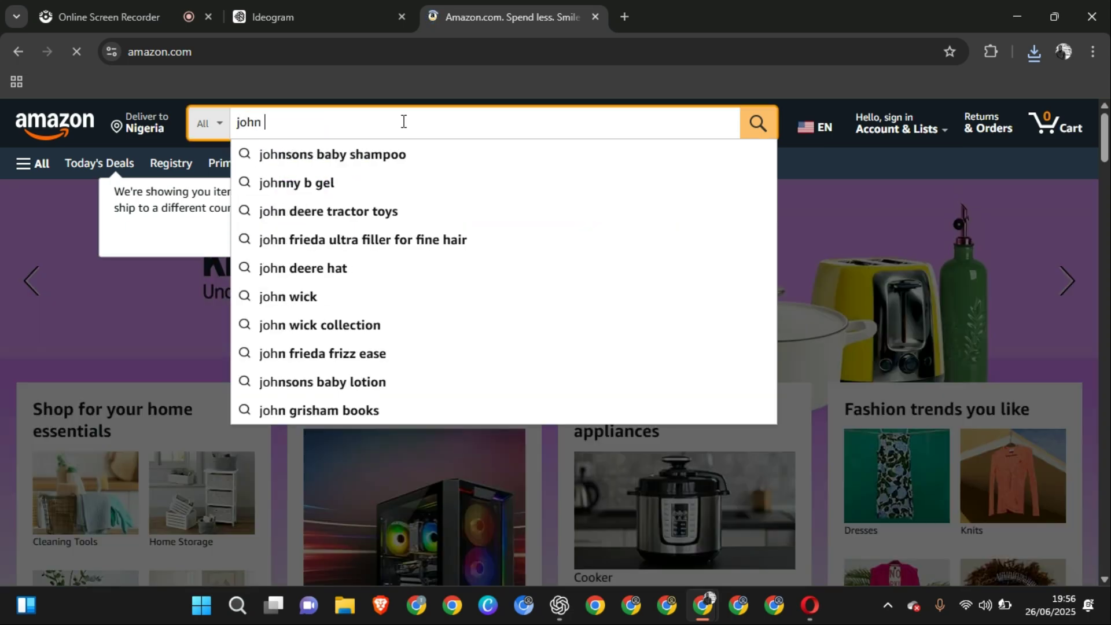
pyautogui.write('cena biography')
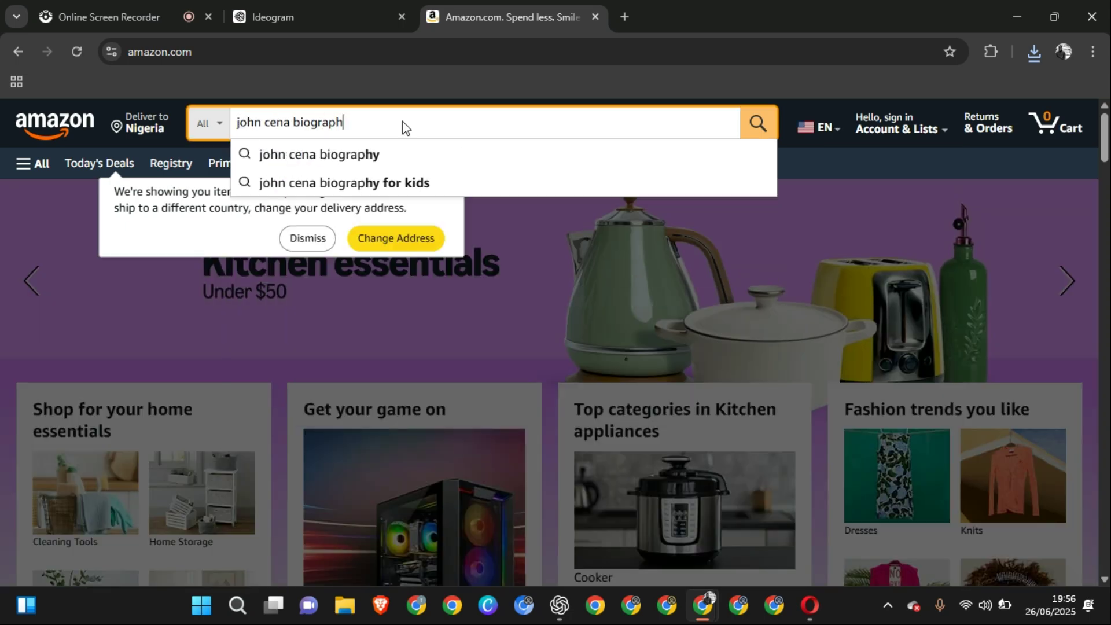
pyautogui.press('Return')
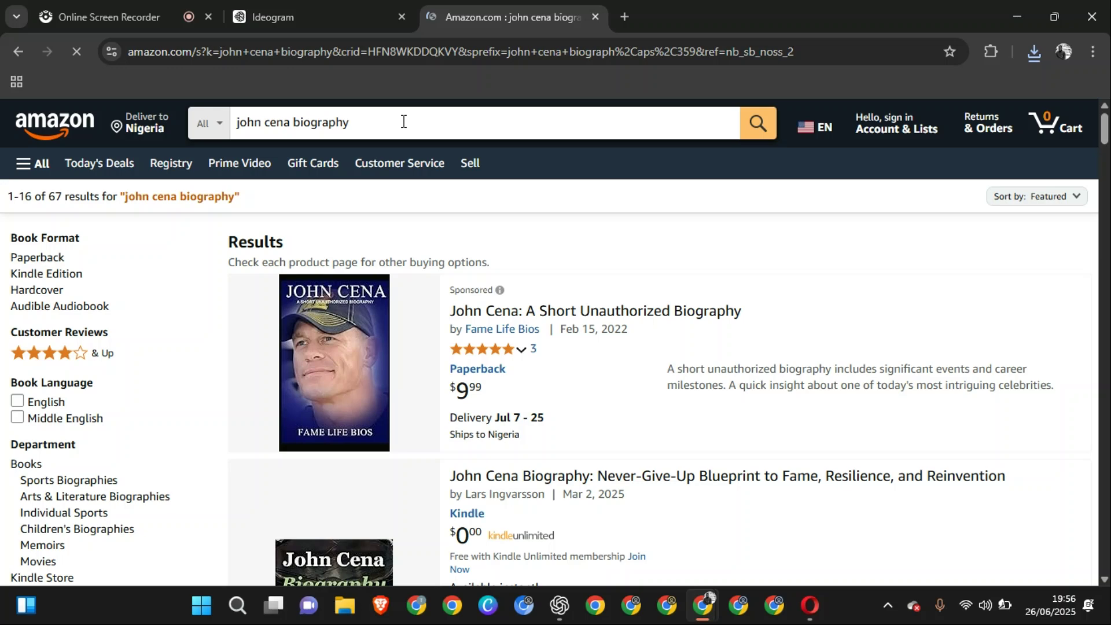
pyautogui.scroll(-10, 501, 283)
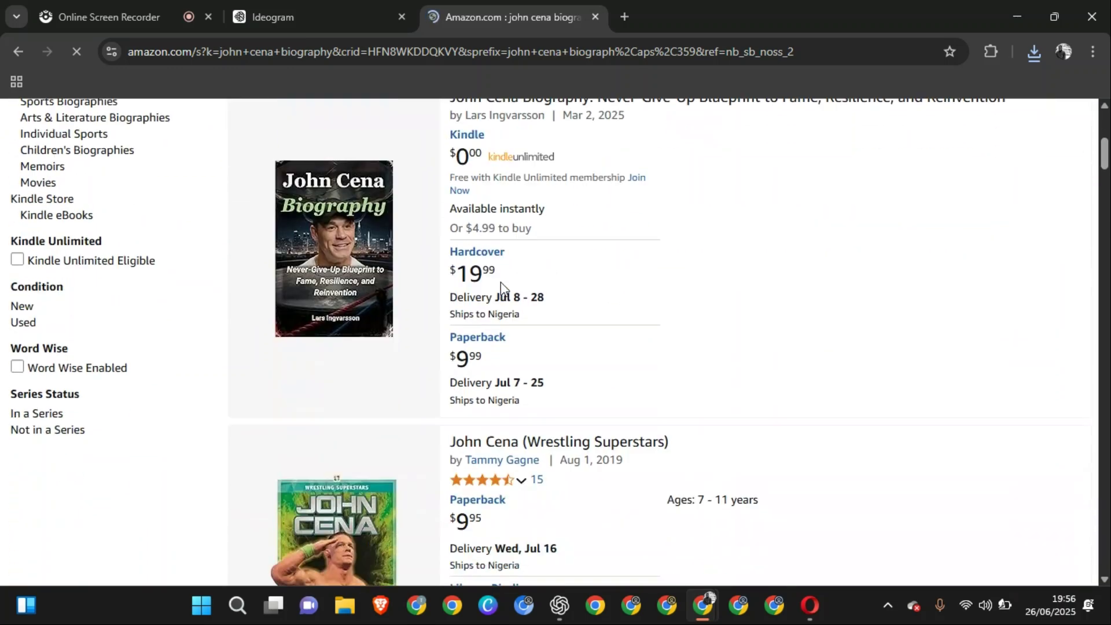
pyautogui.scroll(-12, 501, 282)
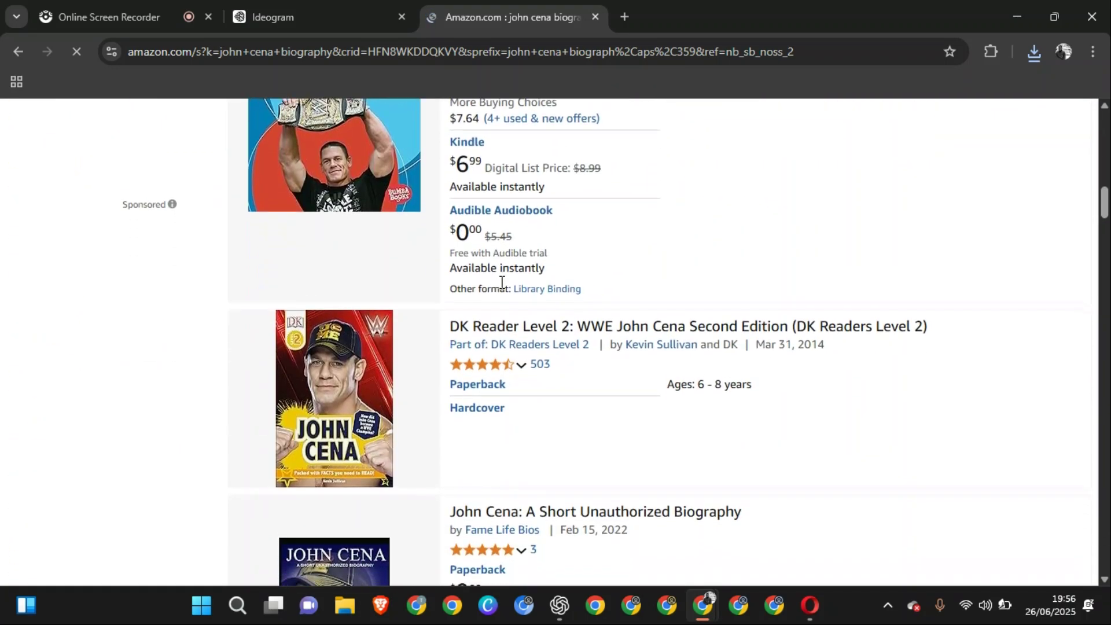
pyautogui.scroll(-12, 501, 282)
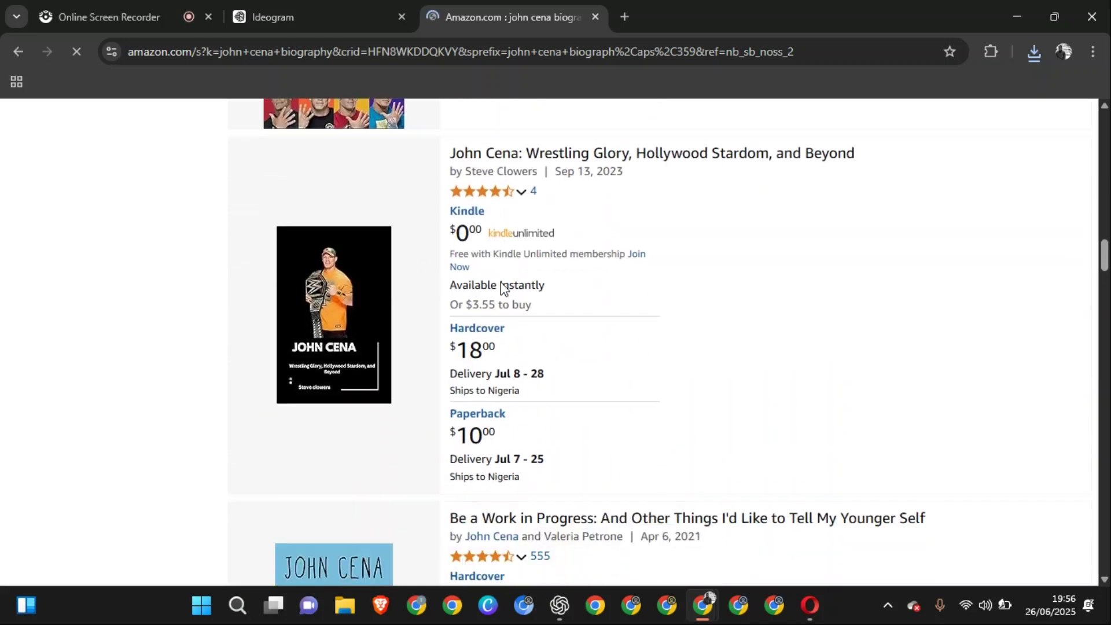
pyautogui.scroll(-12, 502, 283)
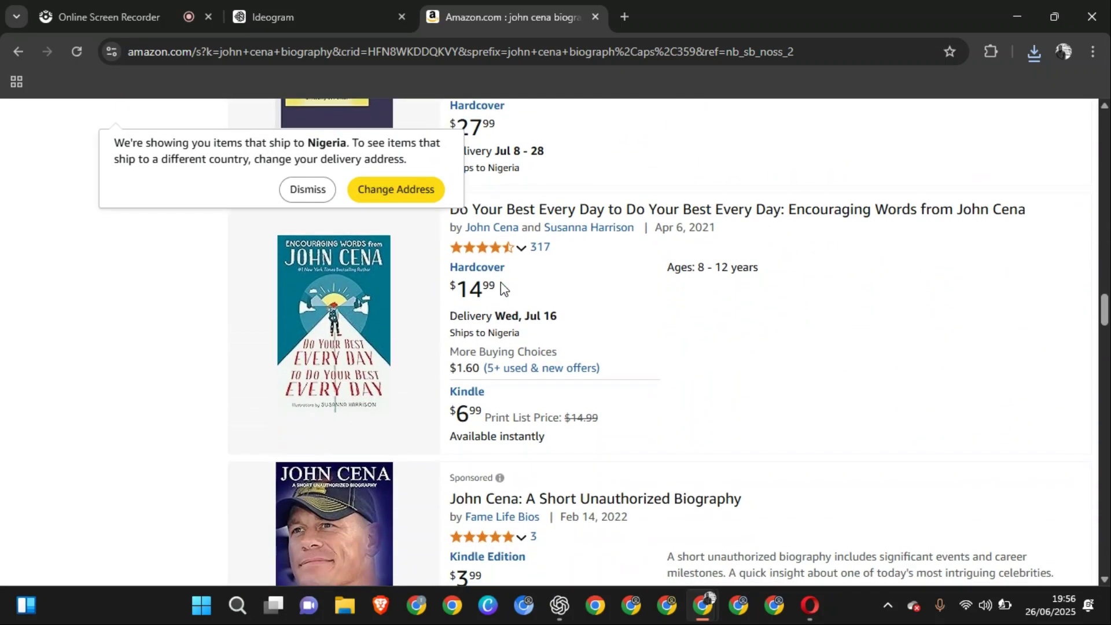
pyautogui.scroll(-12, 501, 283)
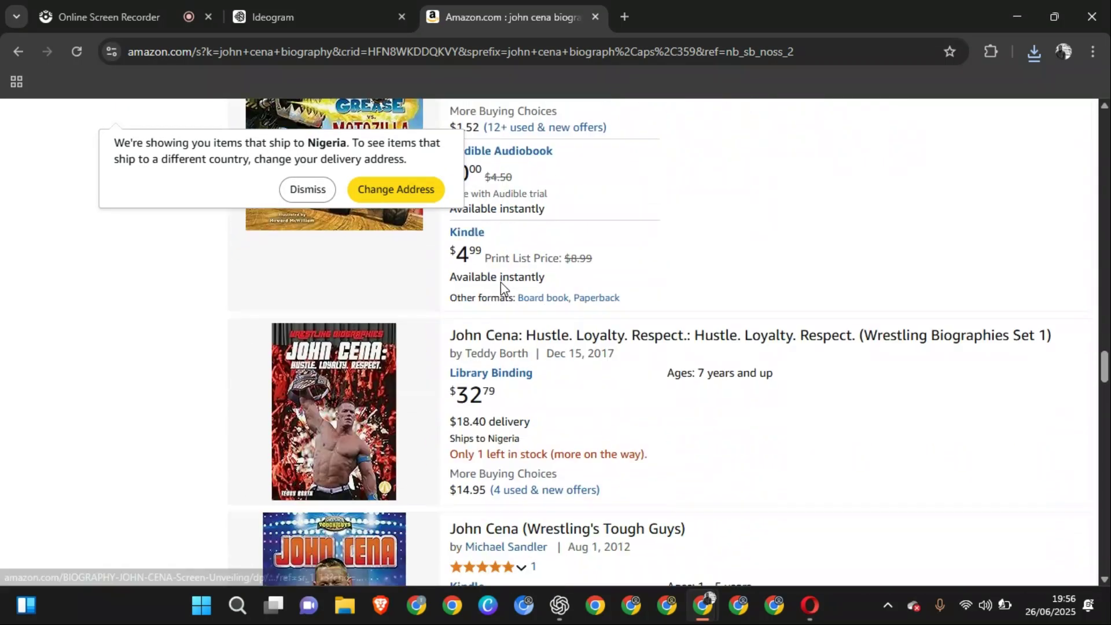
pyautogui.scroll(-1, 502, 283)
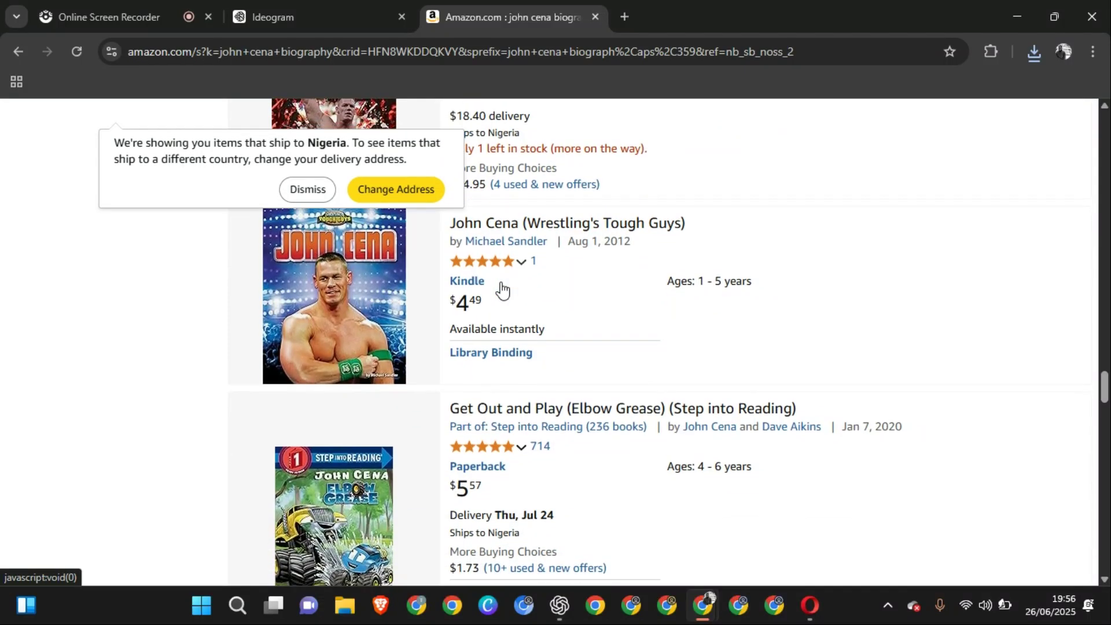
pyautogui.scroll(-7, 502, 284)
pyautogui.scroll(-8, 501, 284)
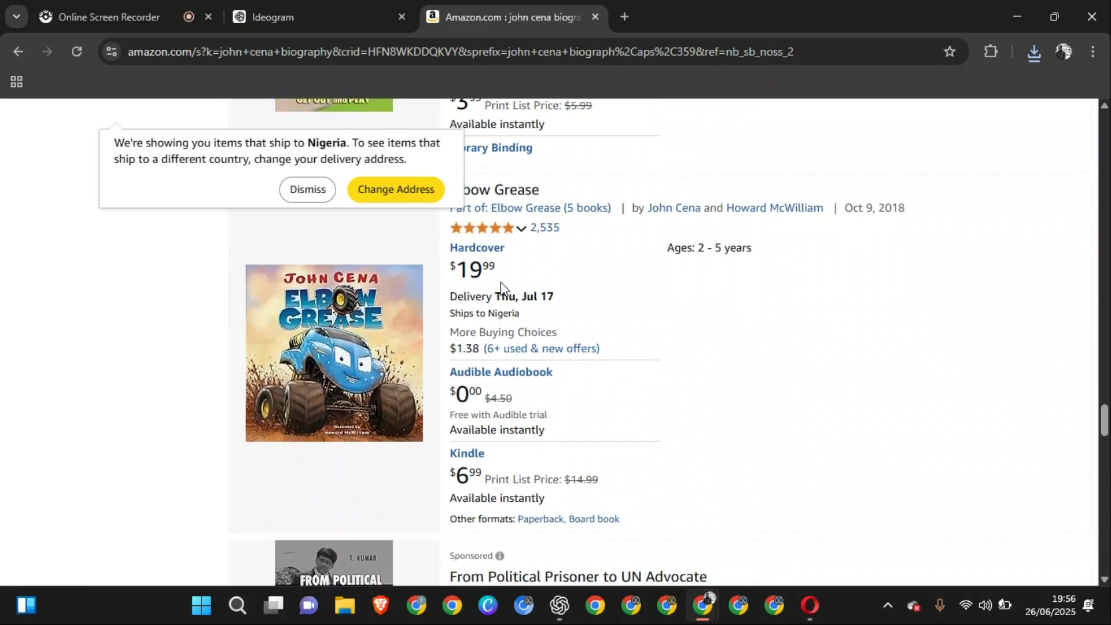
pyautogui.scroll(-15, 501, 288)
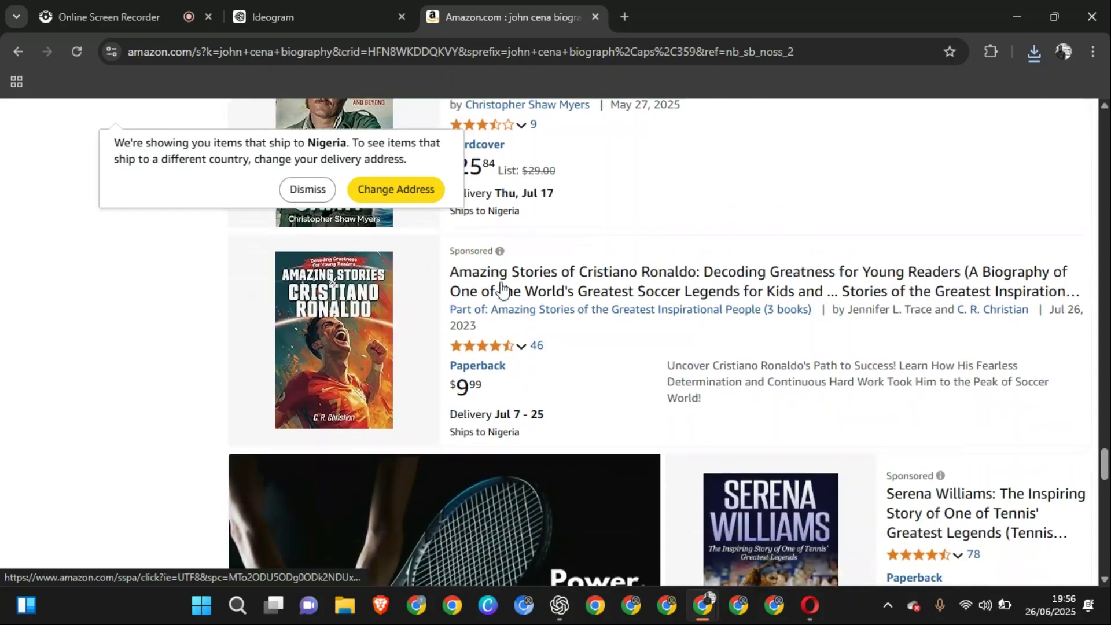
pyautogui.scroll(15, 502, 289)
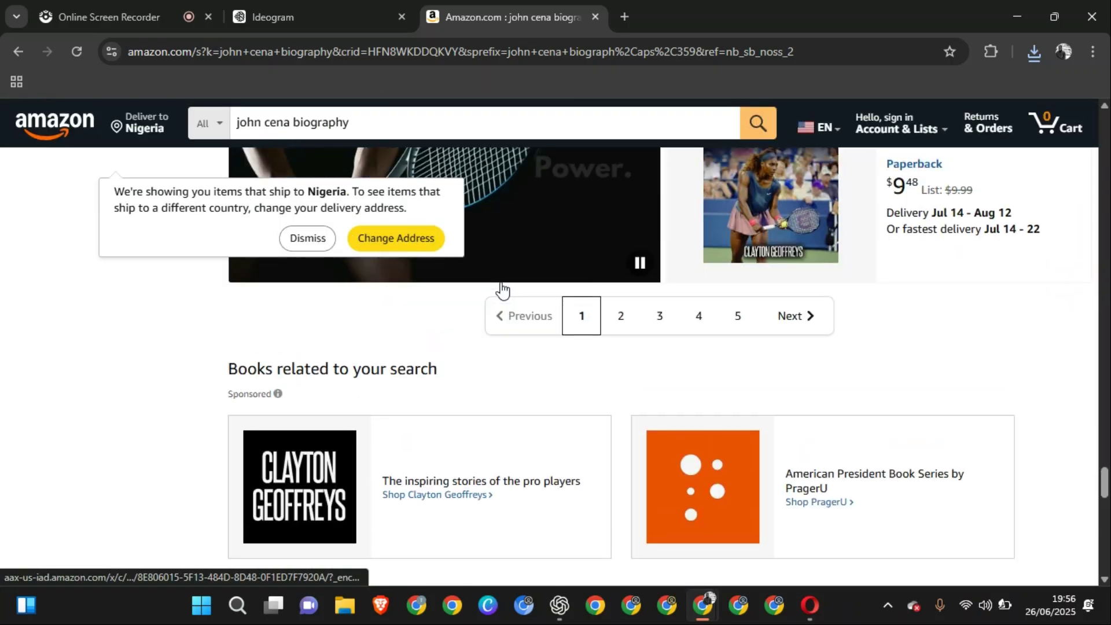
pyautogui.scroll(10, 501, 288)
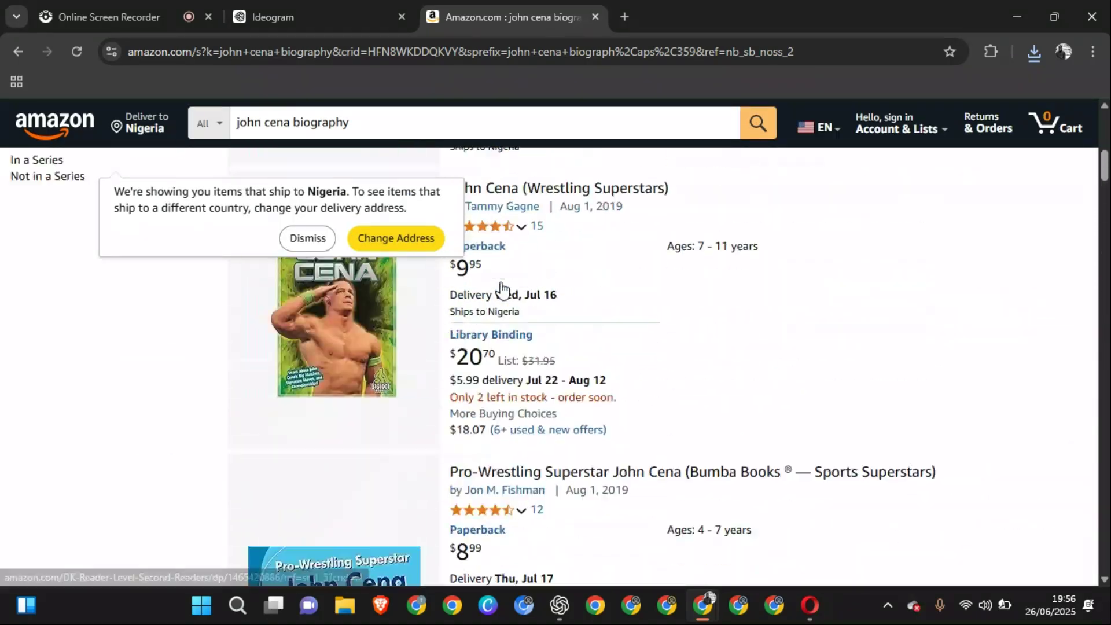
pyautogui.click(353, 116)
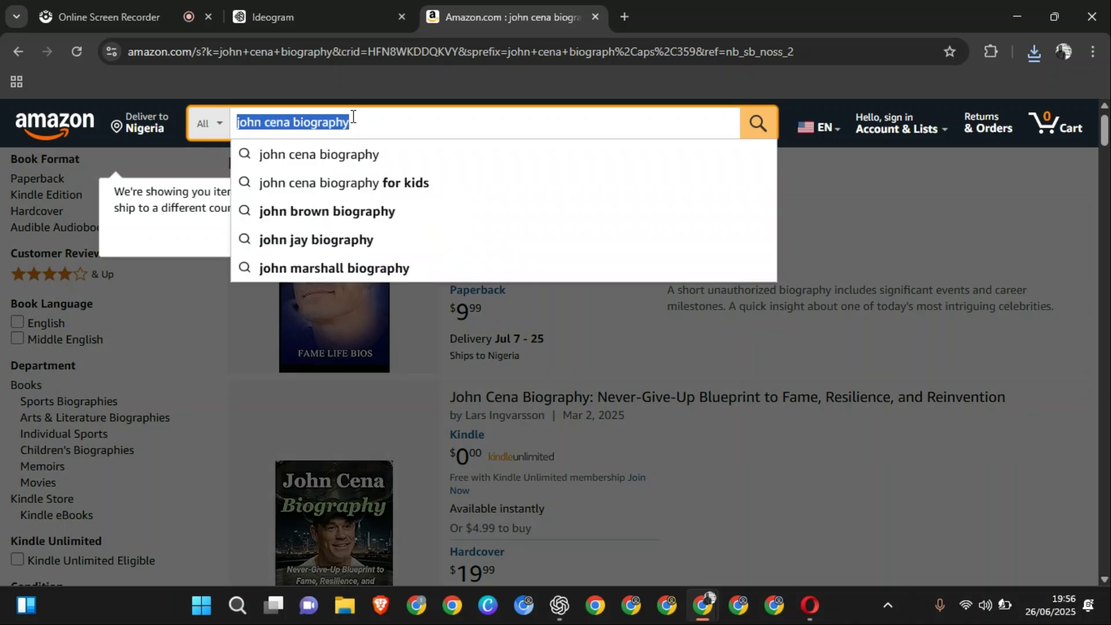
# - Search Amazon for 'donald trump biography', dismissing the delivery notice
pyautogui.write('d')
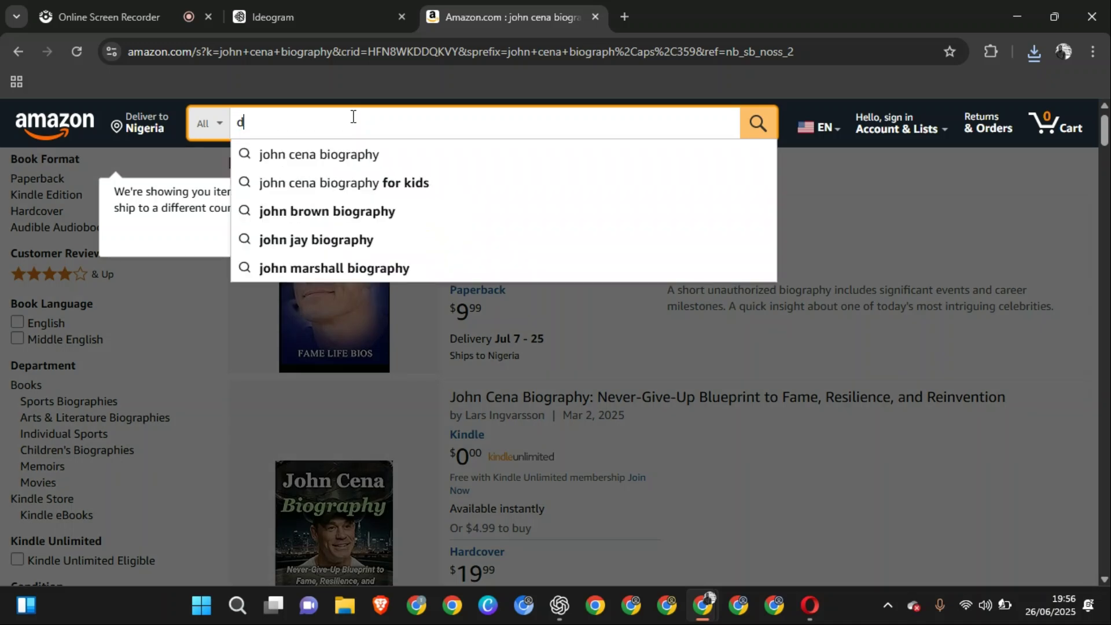
pyautogui.write('onald trump')
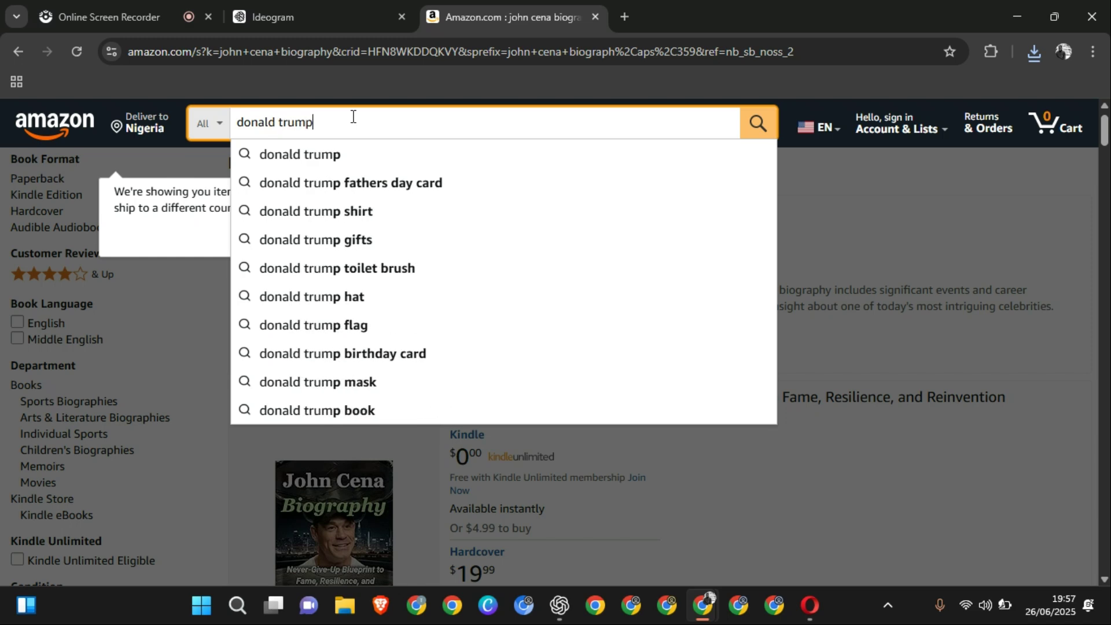
pyautogui.write(' biography')
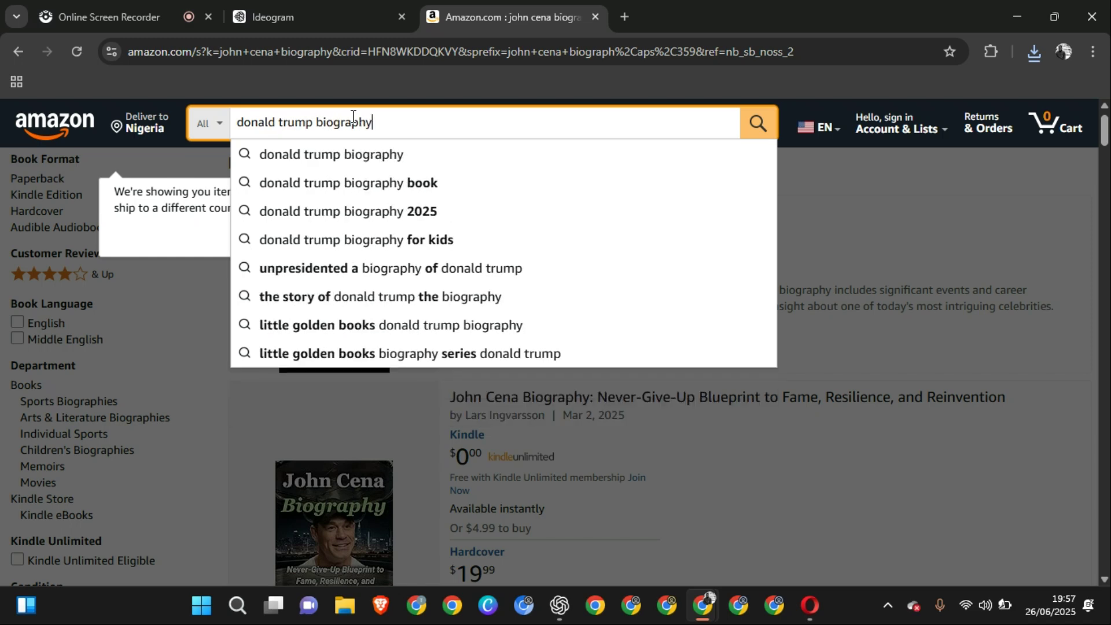
pyautogui.press('Return')
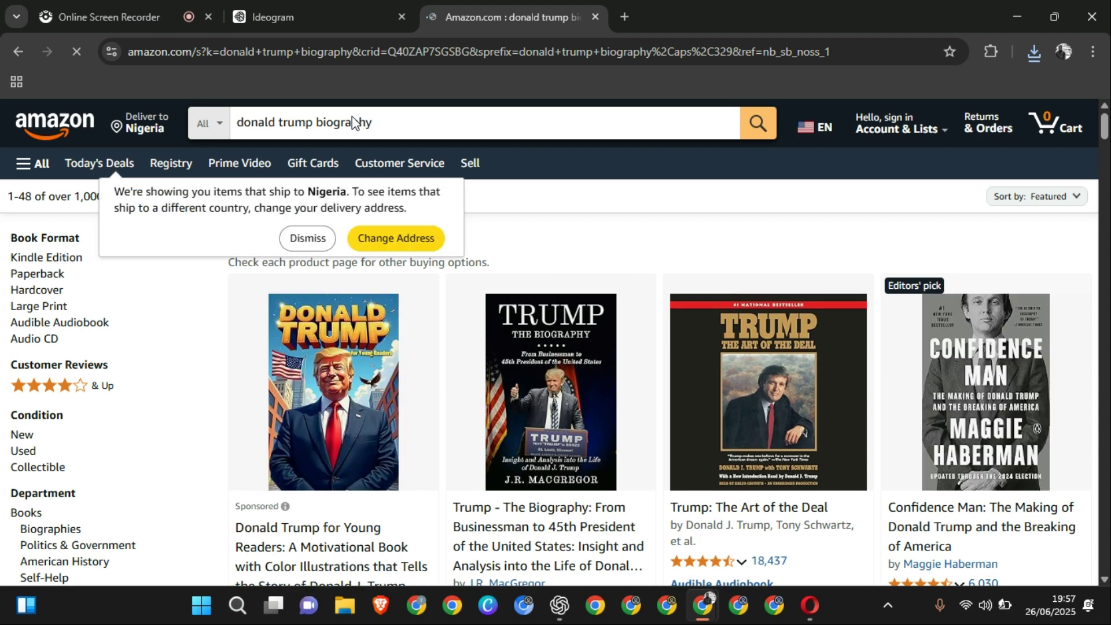
pyautogui.click(322, 243)
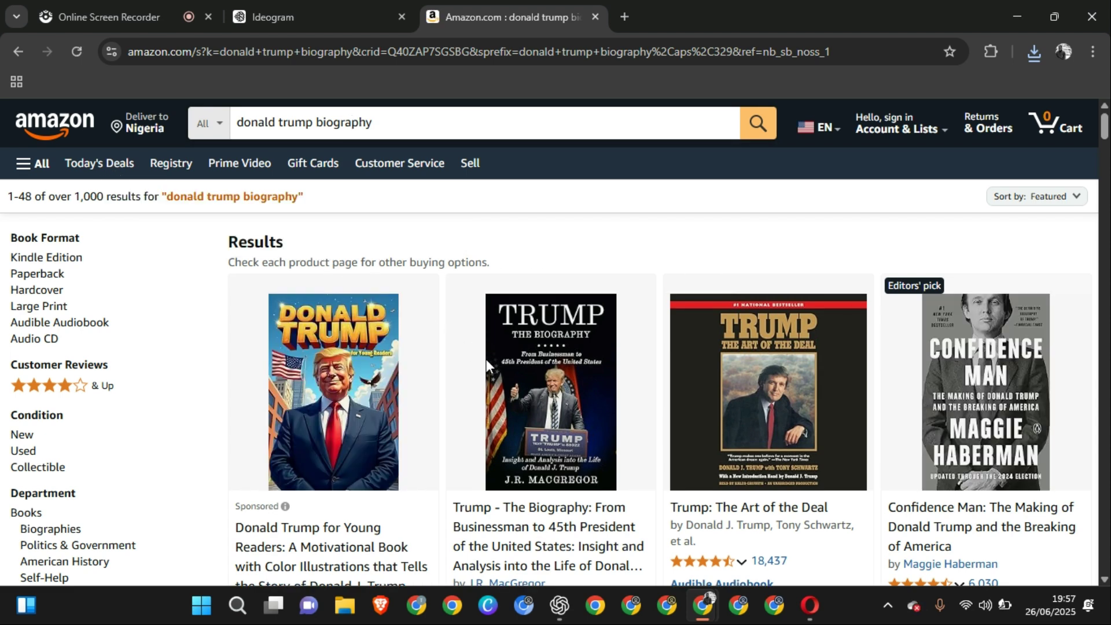
# - Scroll the Trump results and open The Art of the Comeback product page
pyautogui.scroll(-10, 489, 369)
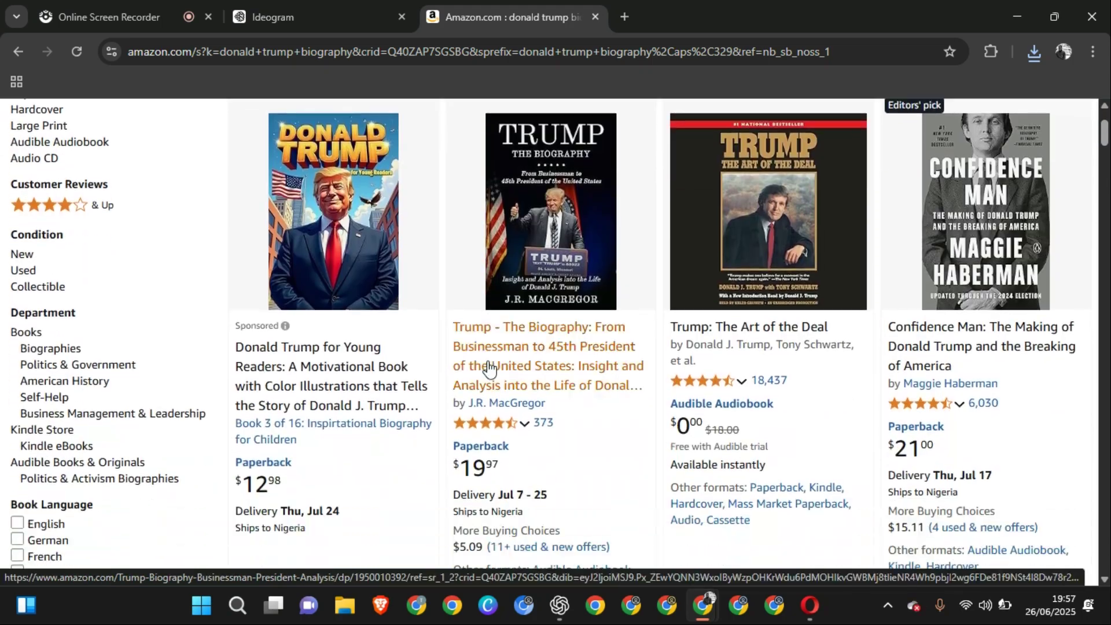
pyautogui.scroll(-10, 489, 369)
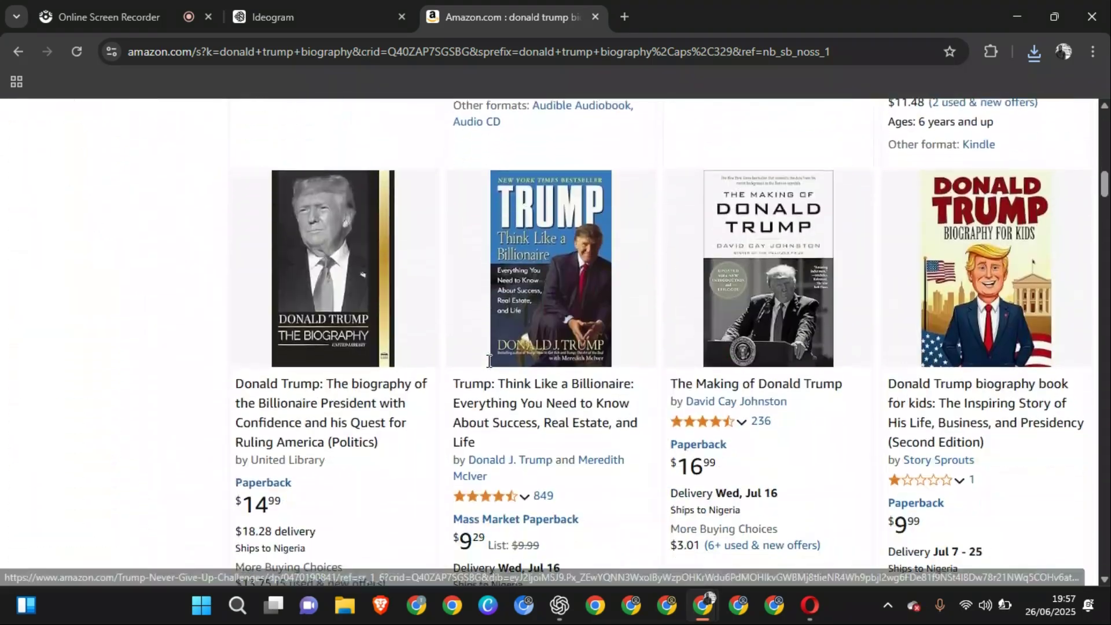
pyautogui.scroll(1, 489, 369)
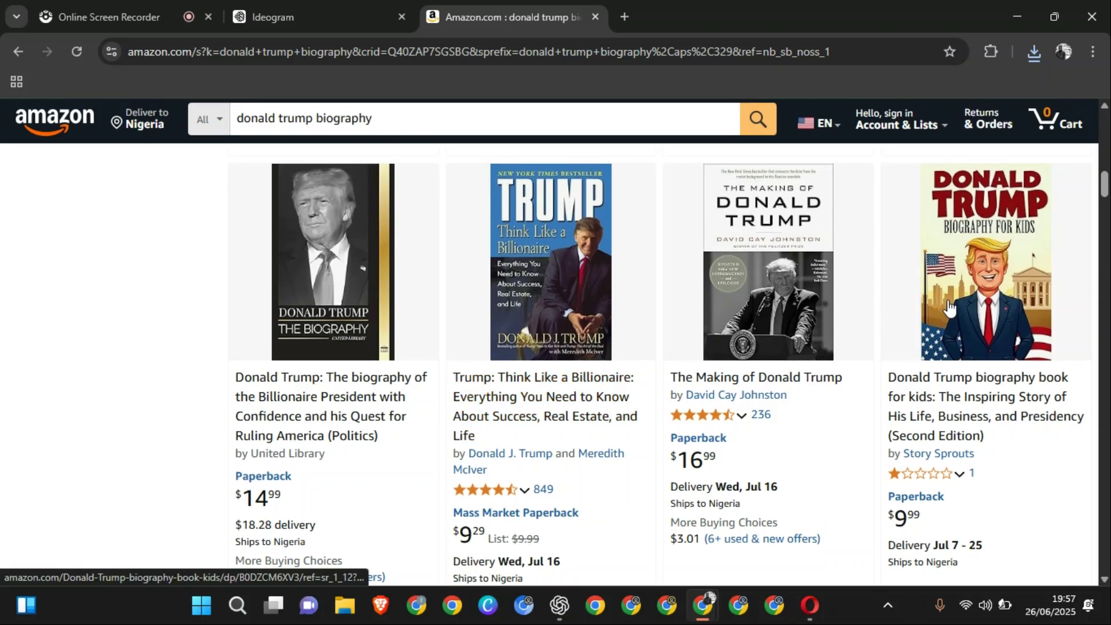
pyautogui.scroll(-10, 950, 308)
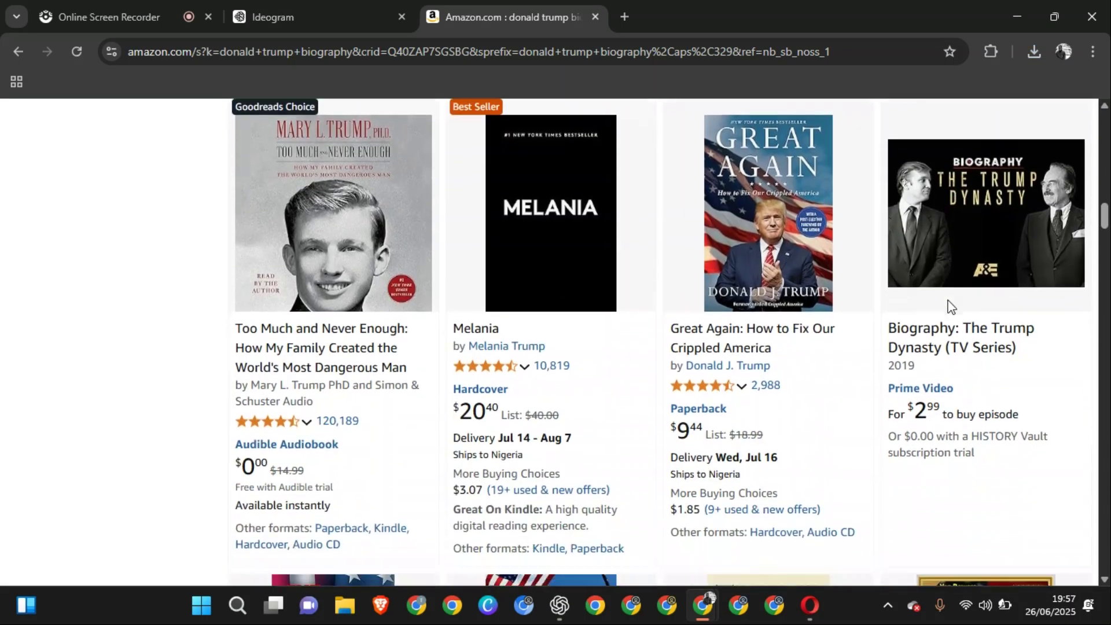
pyautogui.scroll(-8, 949, 307)
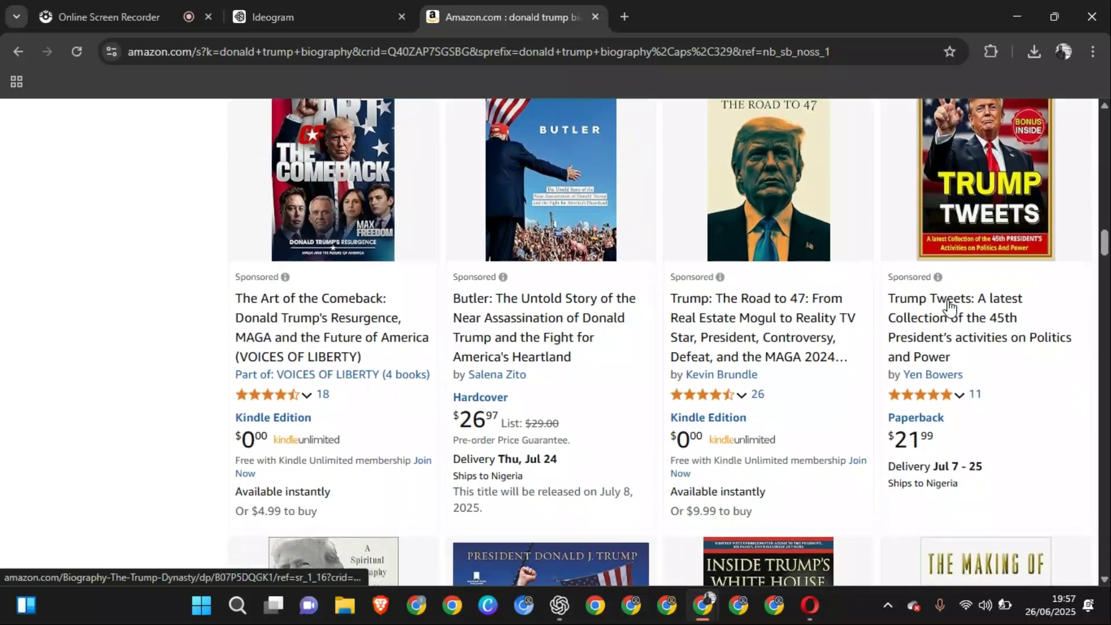
pyautogui.scroll(3, 702, 290)
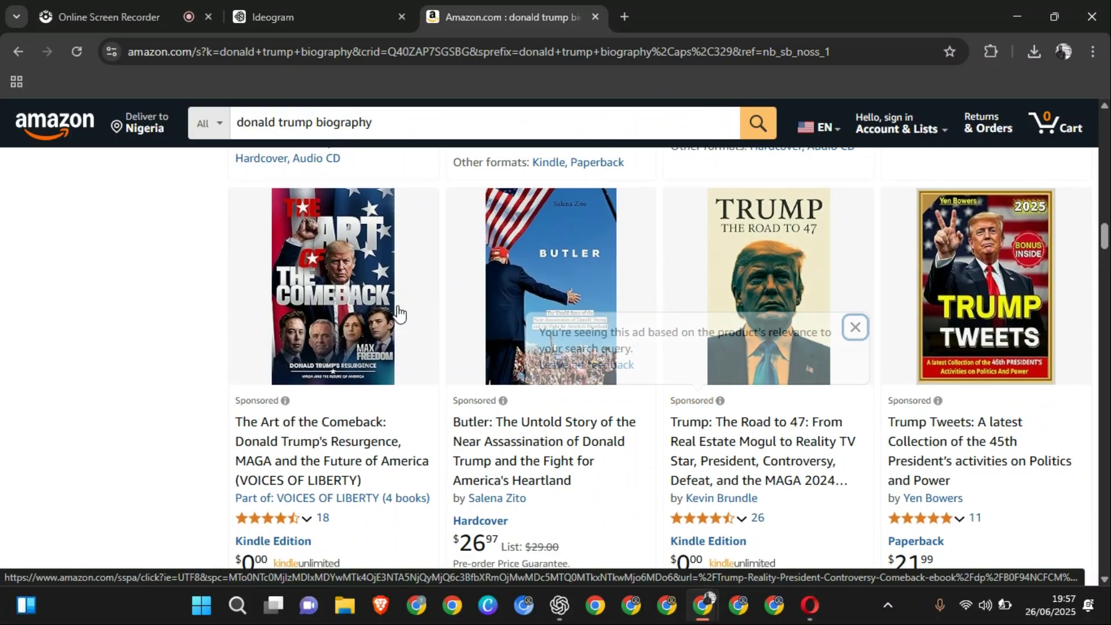
pyautogui.click(336, 441)
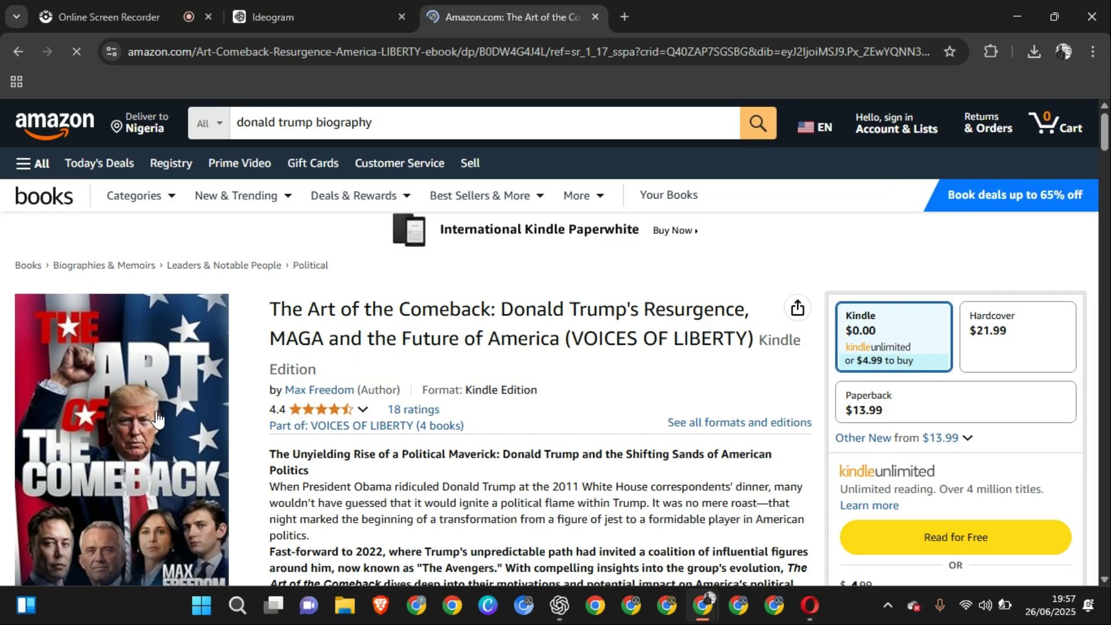
# - Save The Art of the Comeback cover image as 'donald trump comeback.jpg'
pyautogui.rightClick(155, 412)
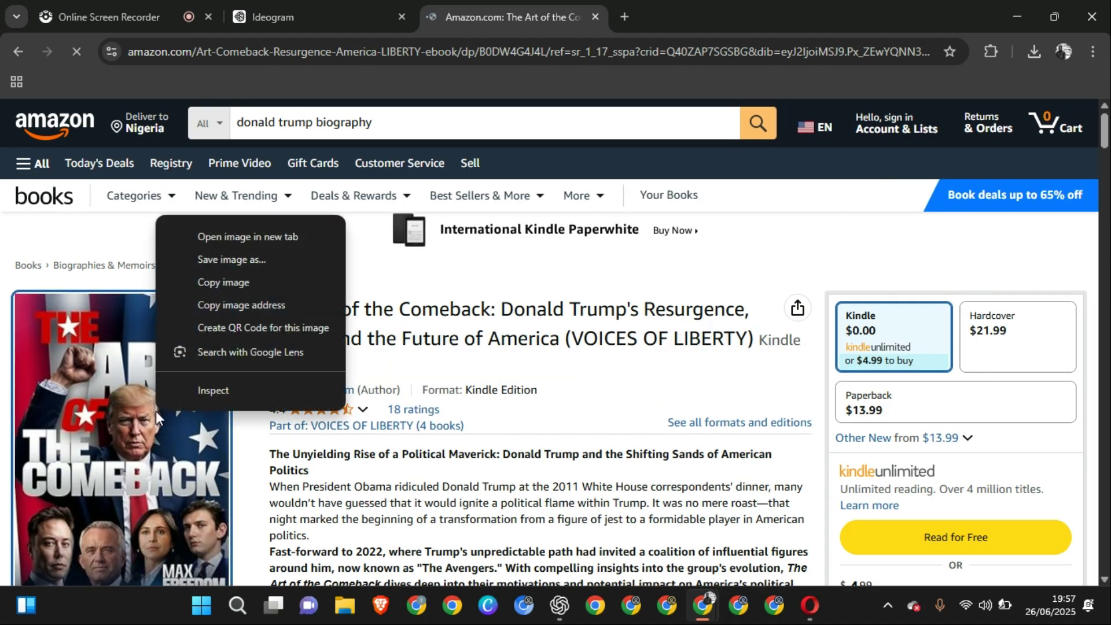
pyautogui.click(241, 264)
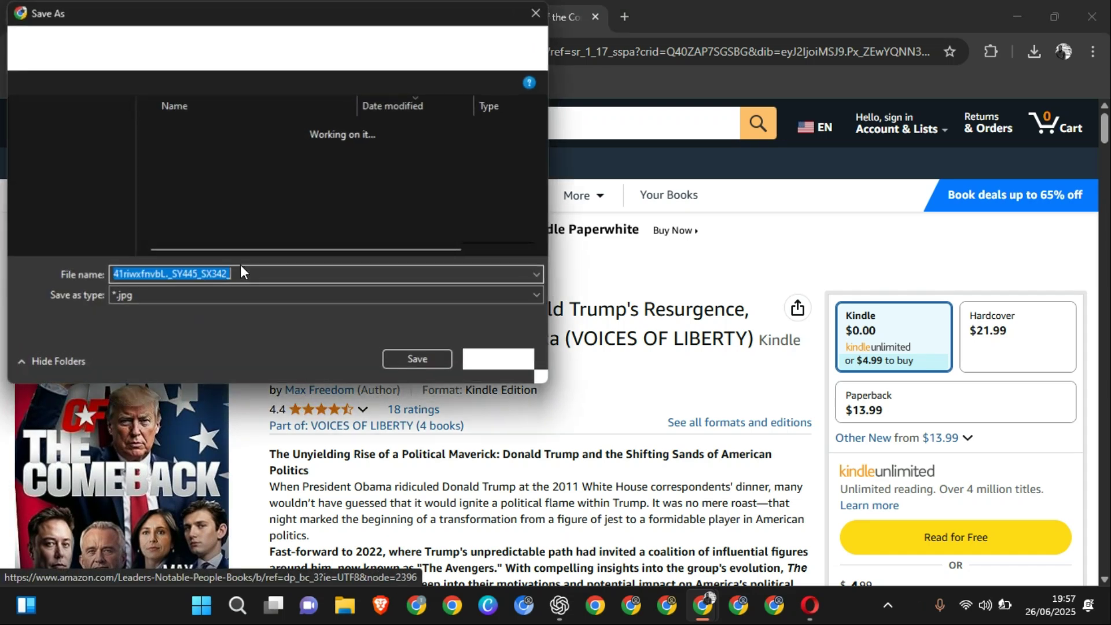
pyautogui.write('donald tr')
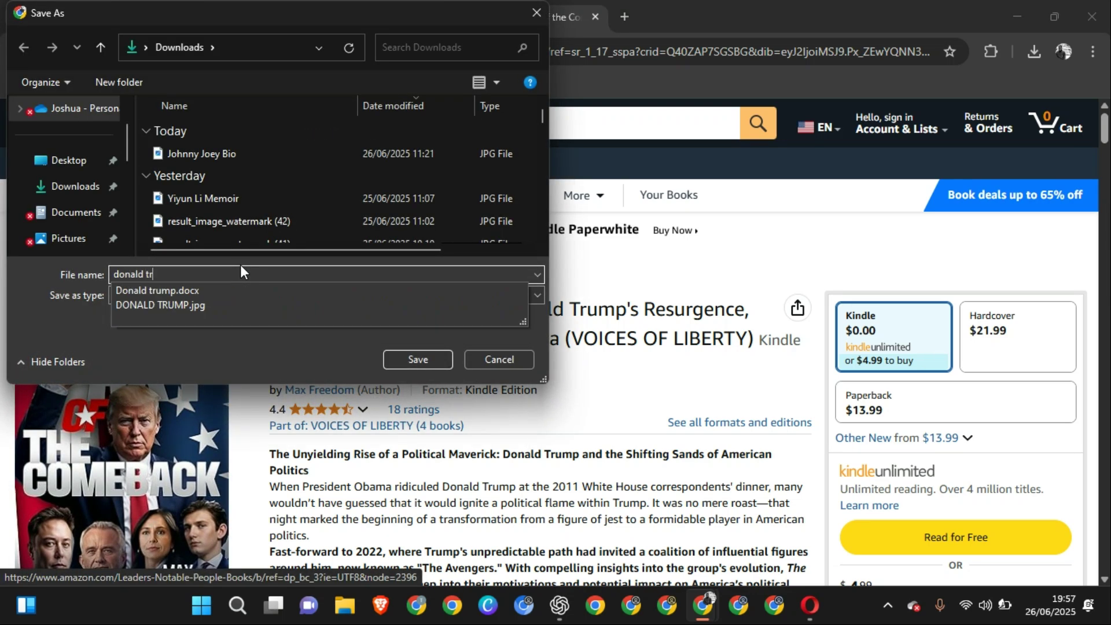
pyautogui.write('ump comeback')
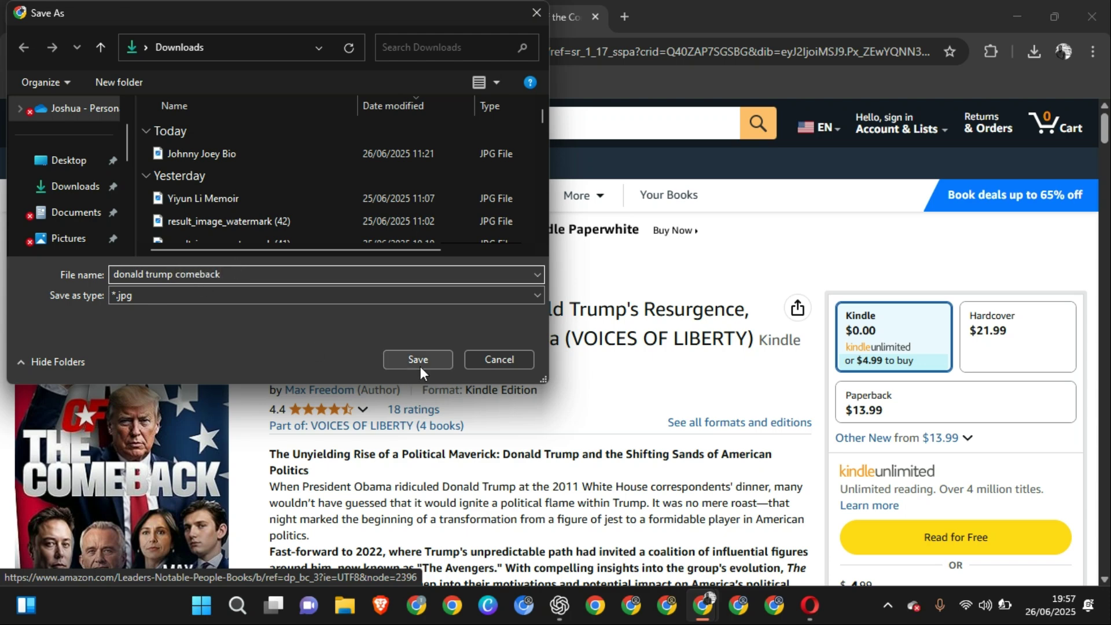
pyautogui.click(419, 363)
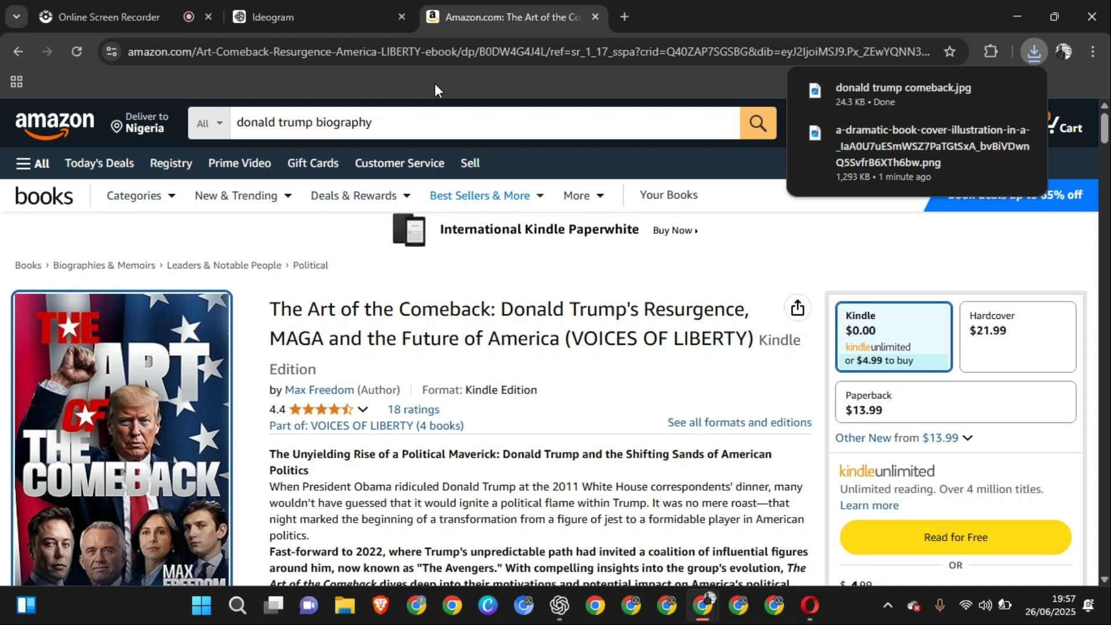
# - Attach the donald trump comeback cover image to ChatGPT's John Cena Book Cover chat
pyautogui.click(559, 605)
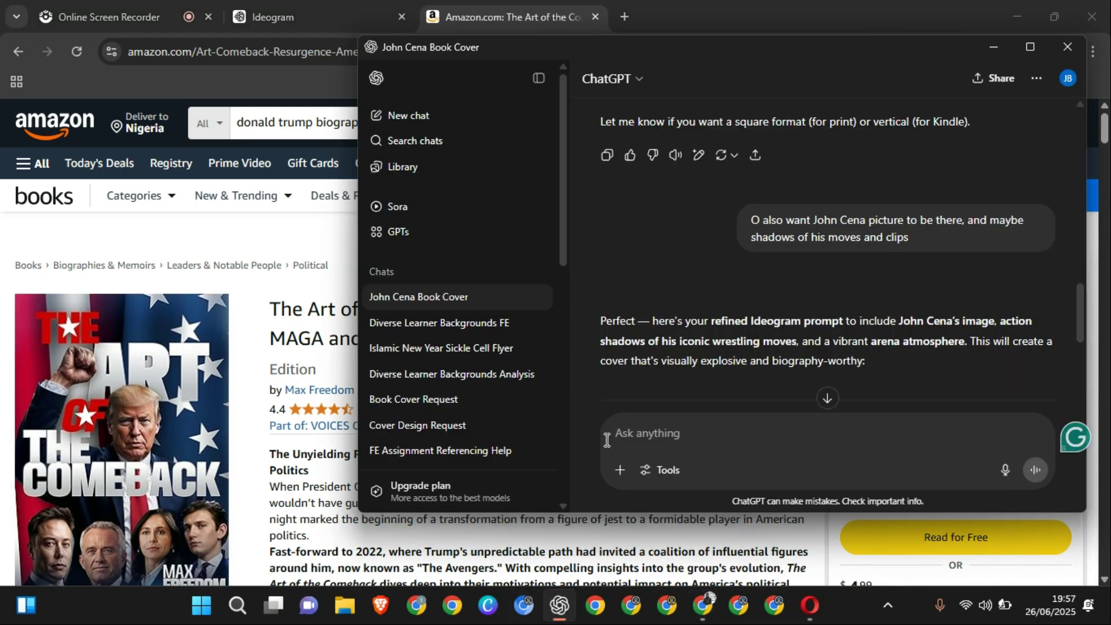
pyautogui.click(619, 470)
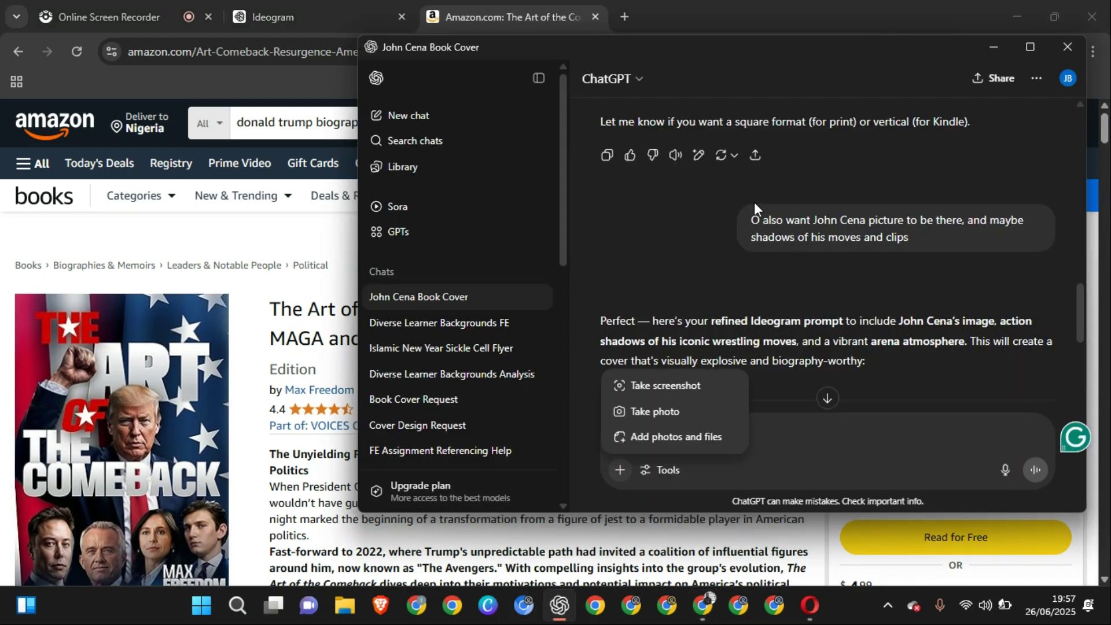
pyautogui.click(657, 439)
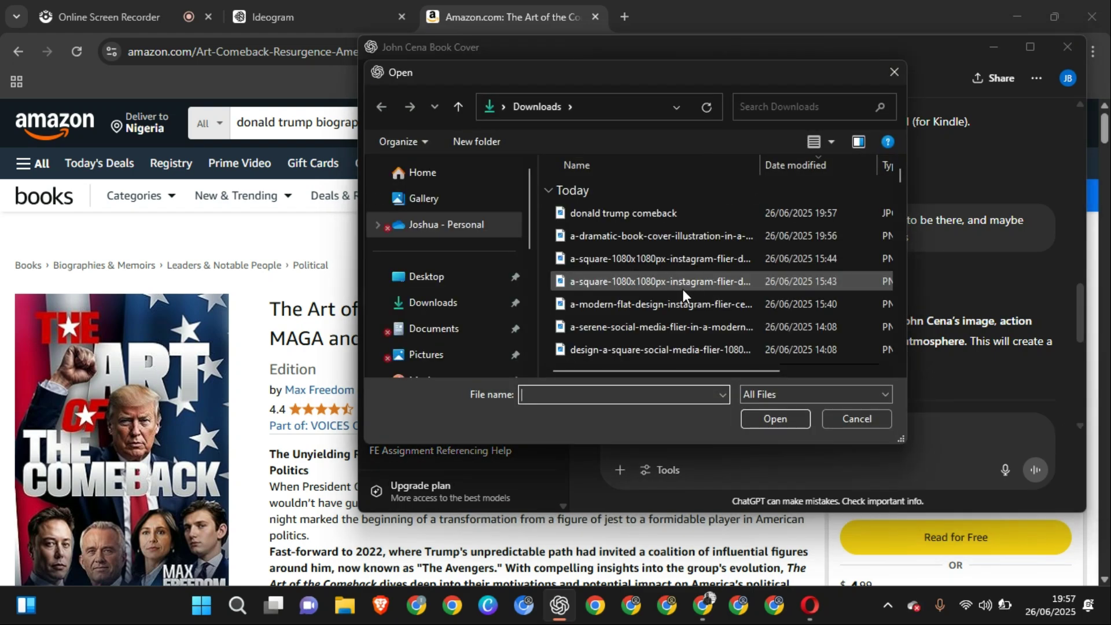
pyautogui.click(684, 213)
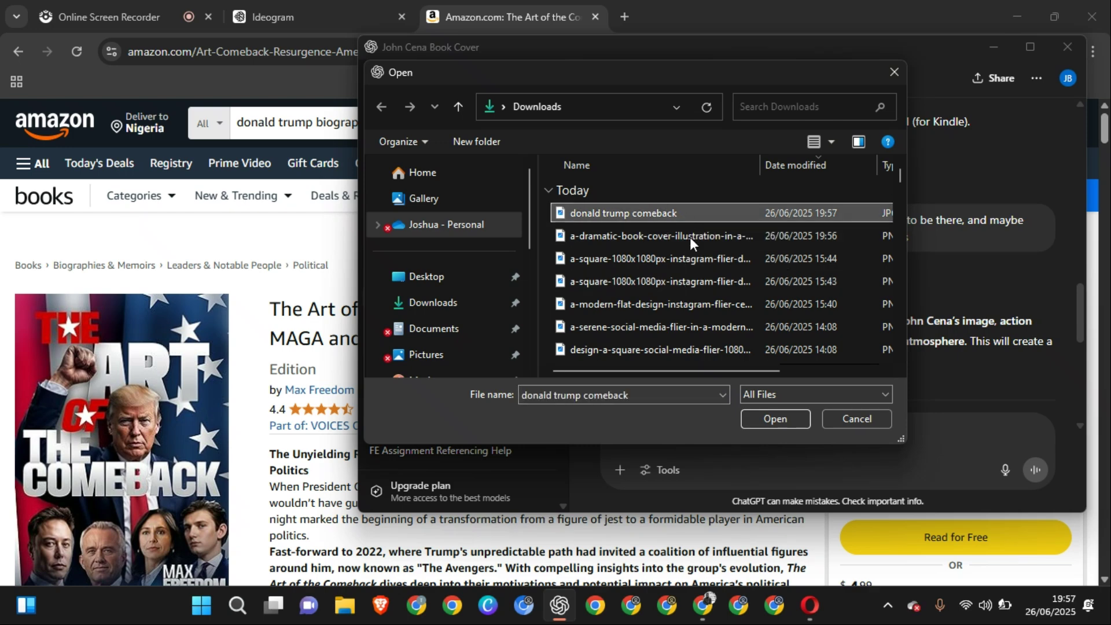
pyautogui.click(775, 419)
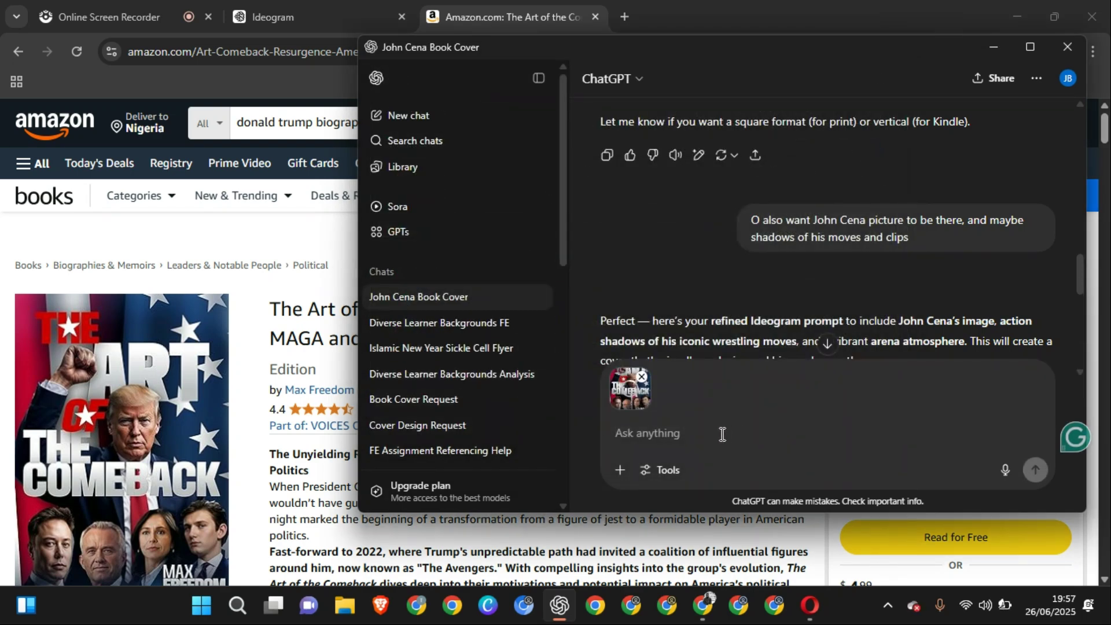
# - Ask for a John Cena cover prompt following that cover's pattern, then return to Amazon
pyautogui.write('I want the cover to')
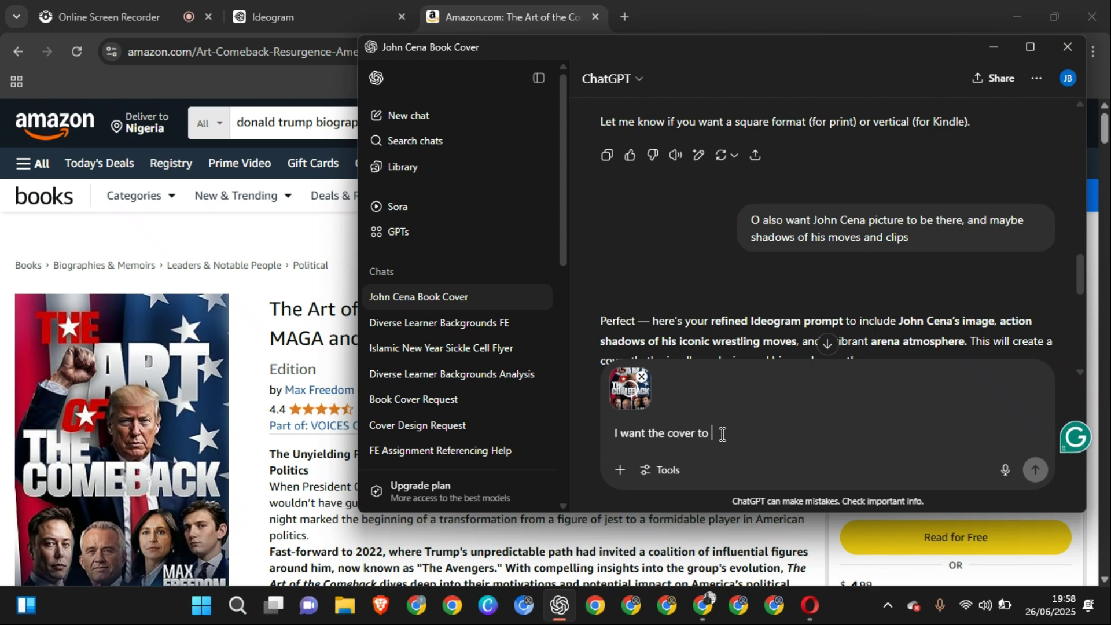
pyautogui.write(' follow this pattern, can you make that possible and oprivd')
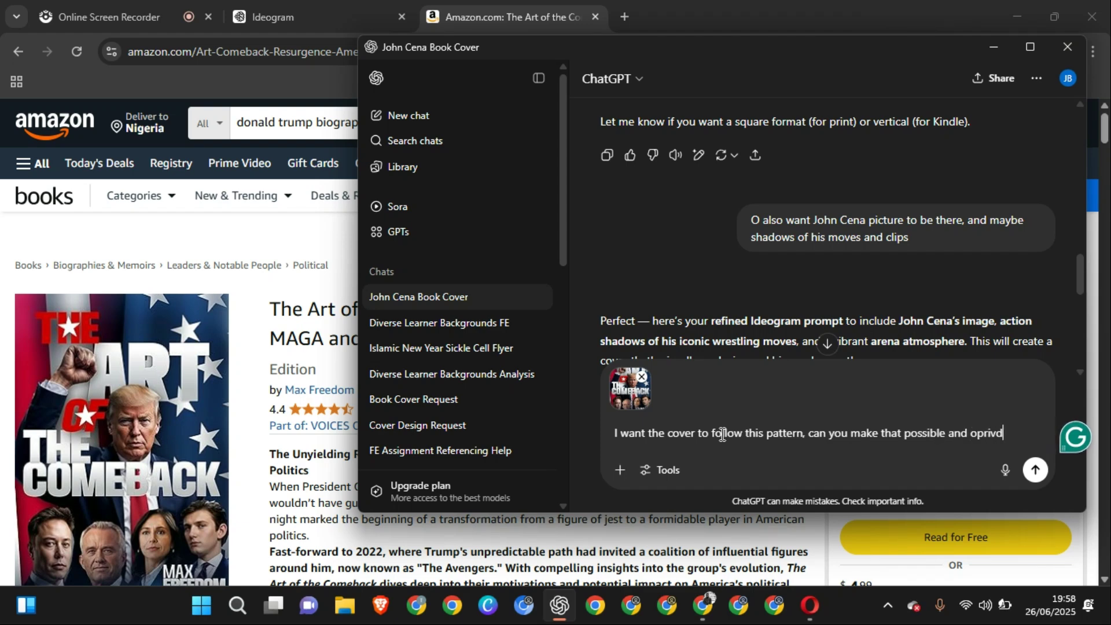
pyautogui.write('e the prom')
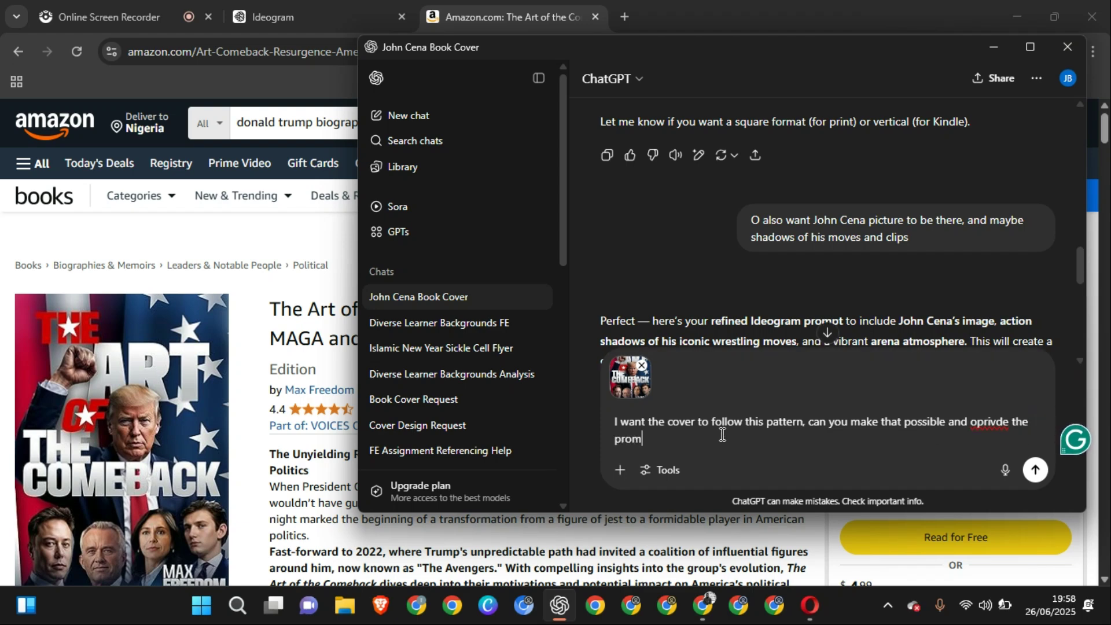
pyautogui.write('pt')
pyautogui.press('Return')
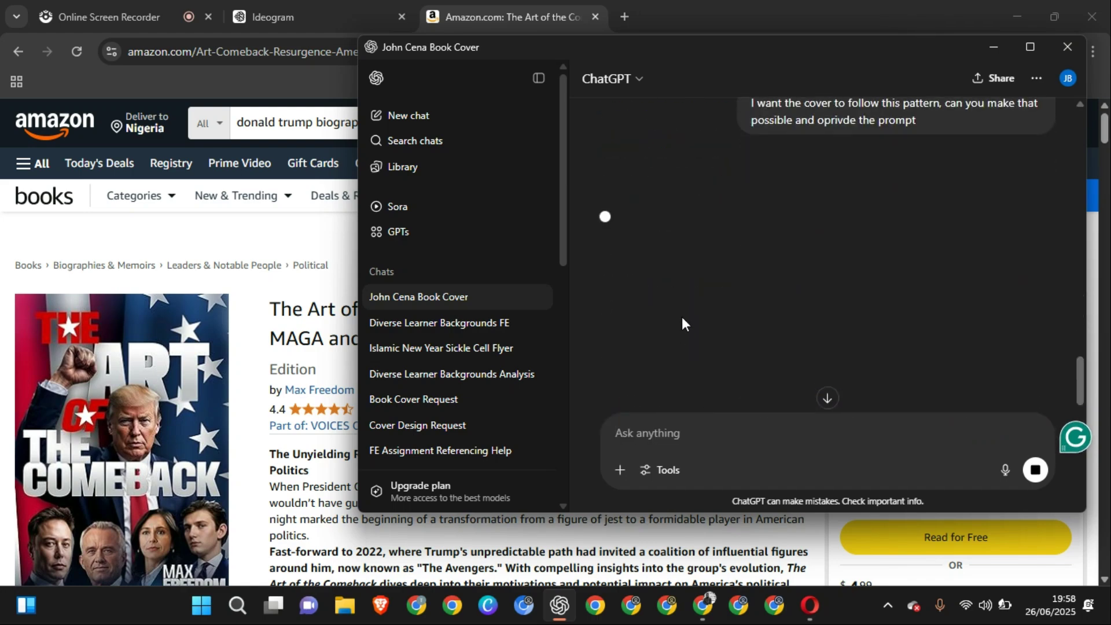
pyautogui.click(117, 1)
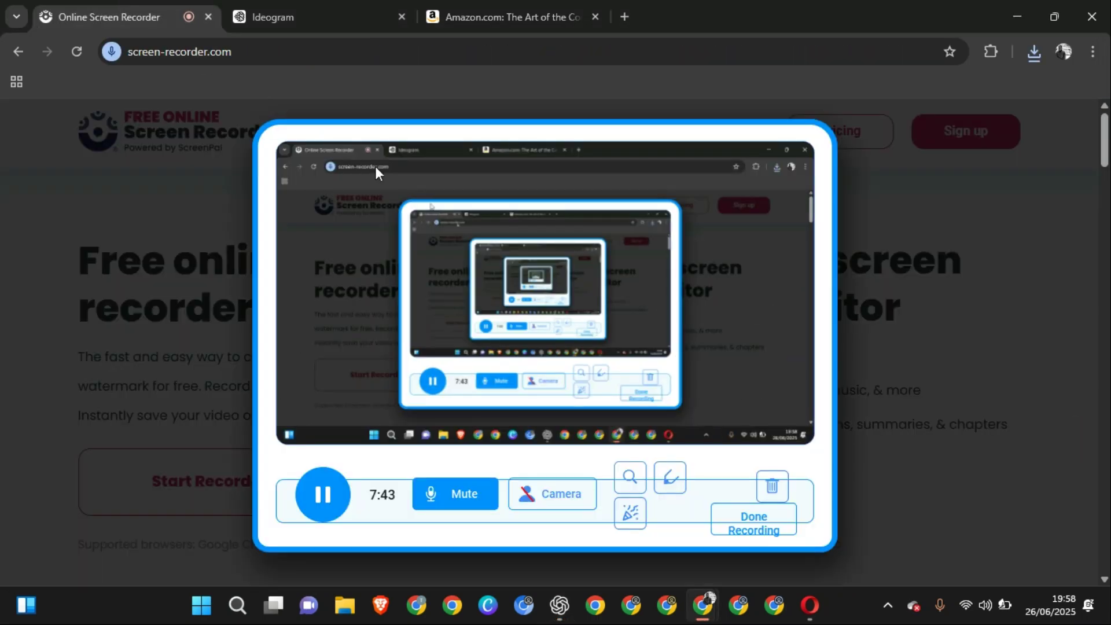
pyautogui.click(447, 2)
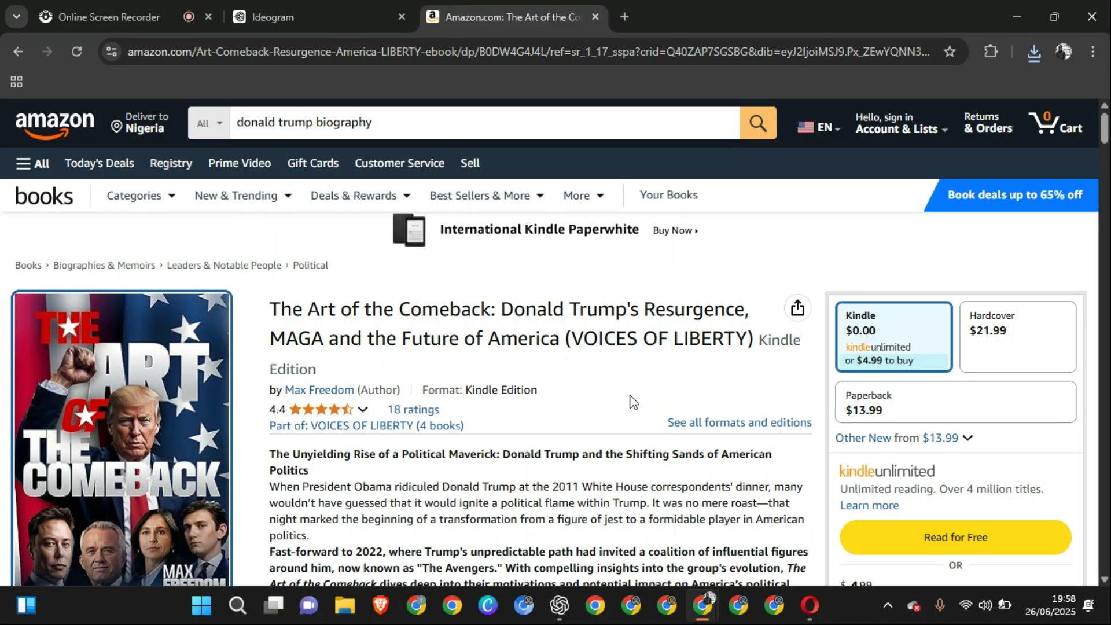
# - Go back to the previous JOHN CENA BIOGRAPHY cover variant in Ideogram and download it
pyautogui.click(322, 9)
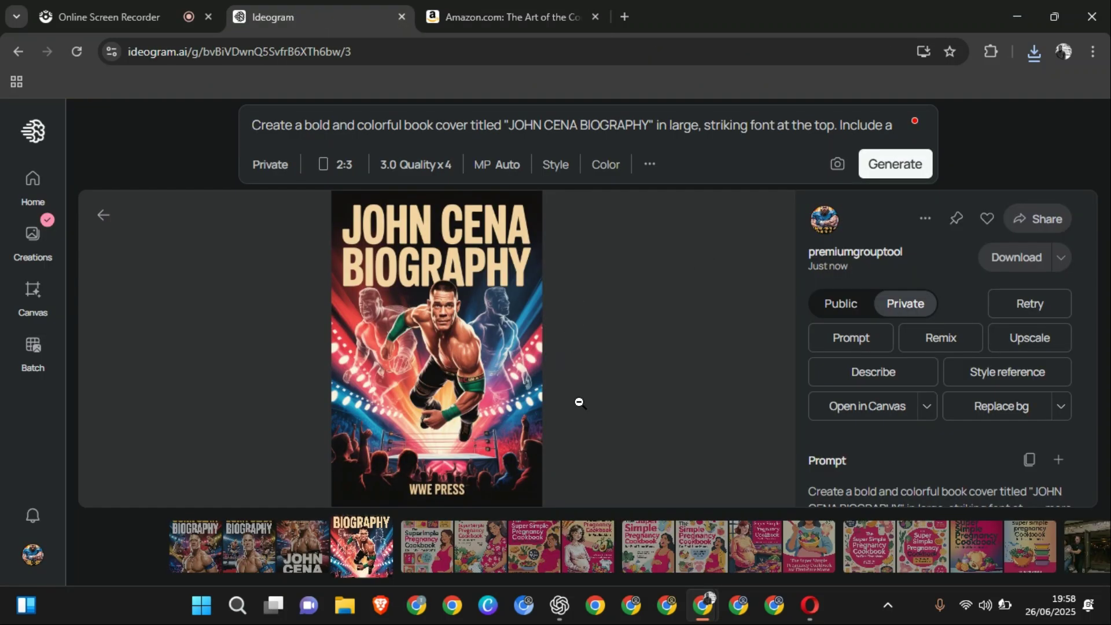
pyautogui.press('Left')
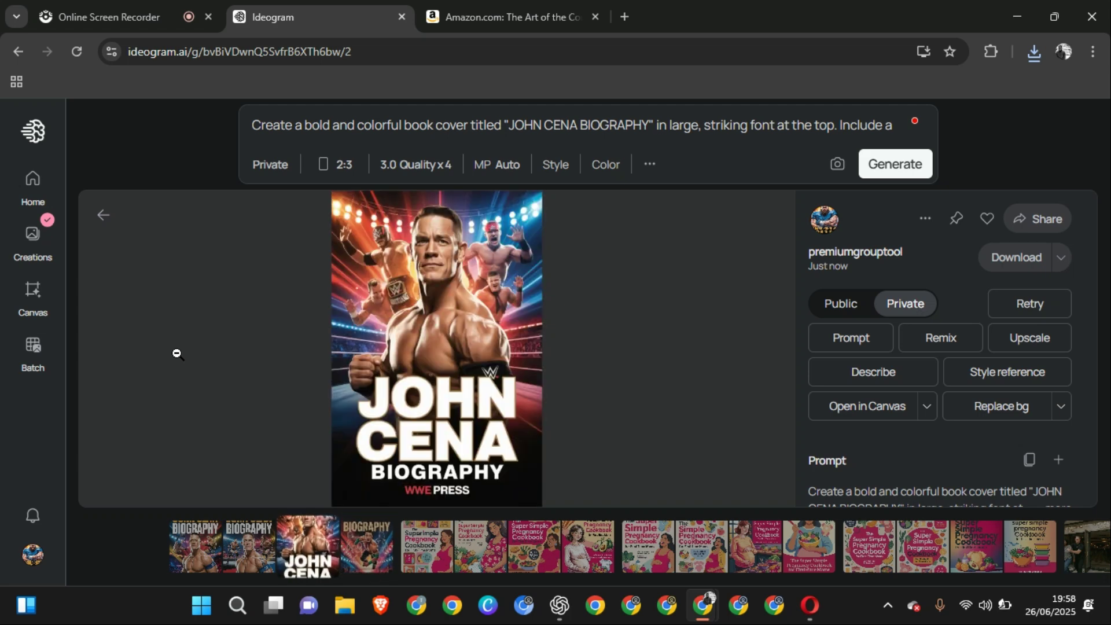
pyautogui.click(1000, 263)
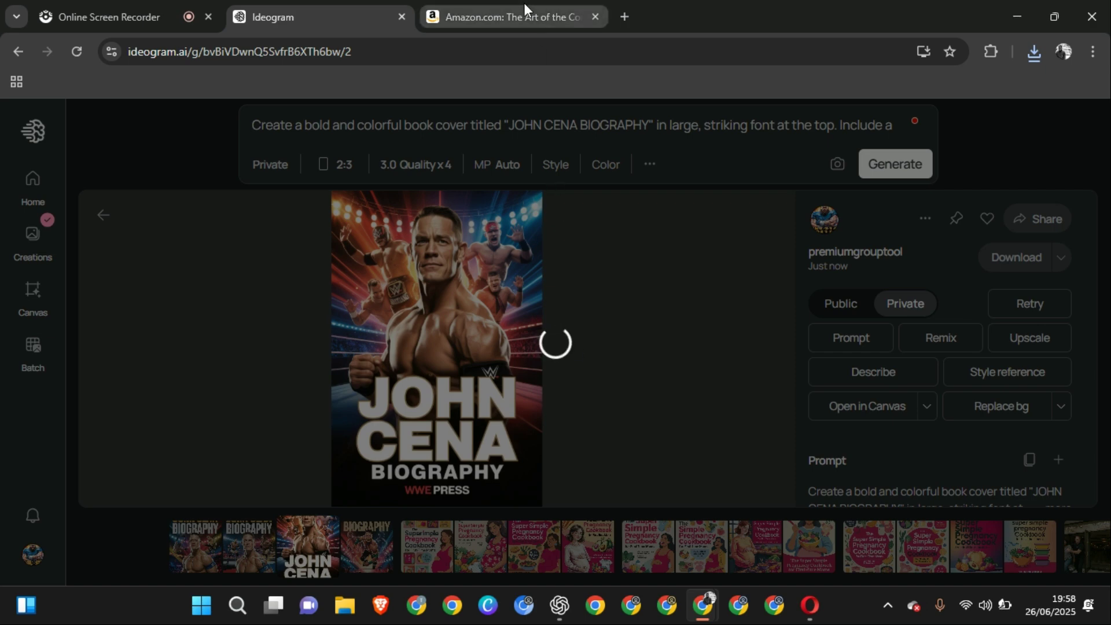
# - Select the Trump-styled John Cena prompt and send 'generate the cover for me' in ChatGPT
pyautogui.click(561, 603)
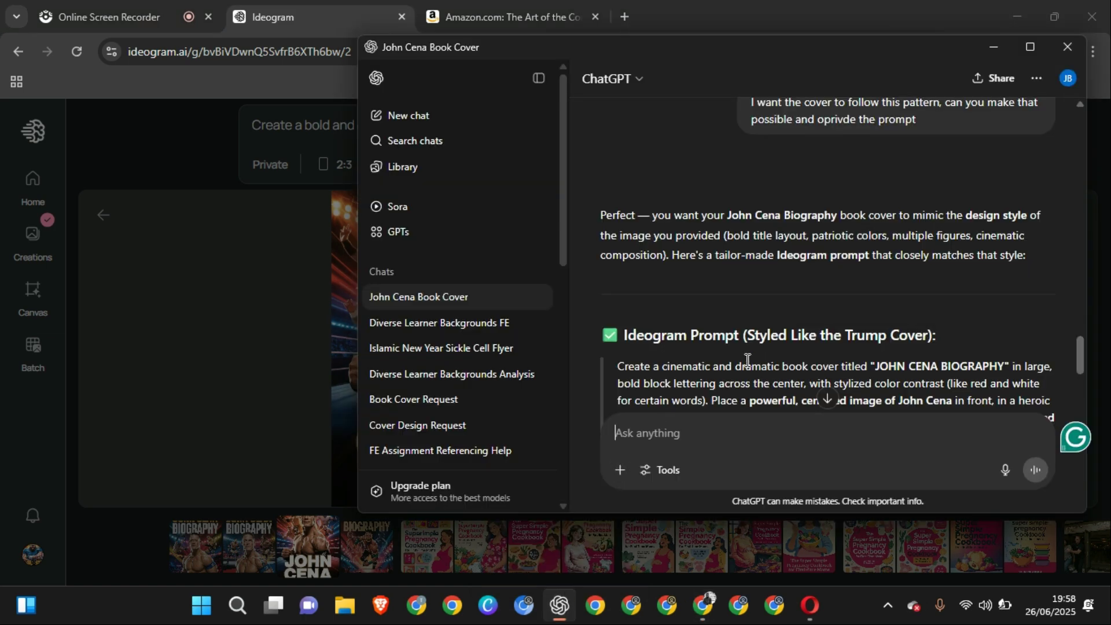
pyautogui.scroll(-3, 747, 360)
pyautogui.scroll(-3, 747, 360)
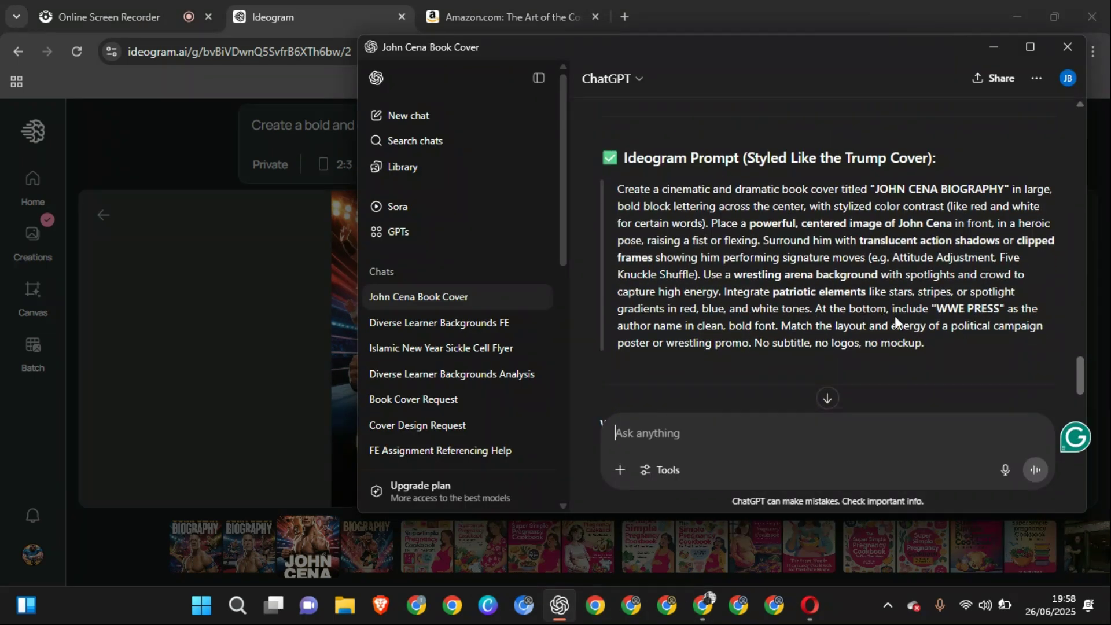
pyautogui.moveTo(920, 343); pyautogui.dragTo(620, 194)
pyautogui.hotkey('ctrl', 'c')
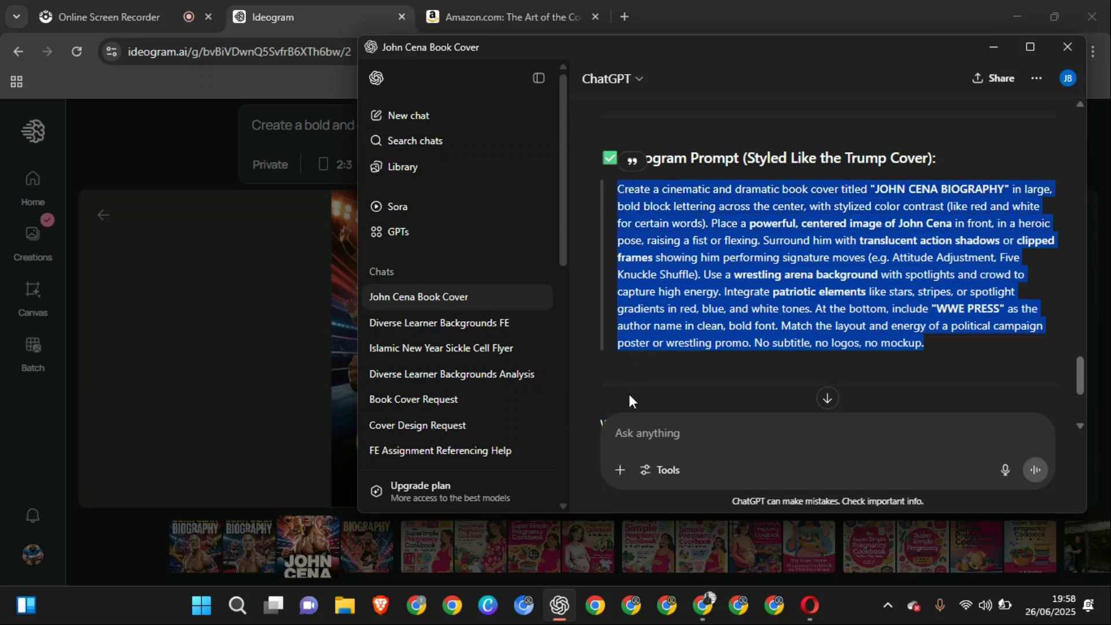
pyautogui.click(655, 423)
pyautogui.write('gener')
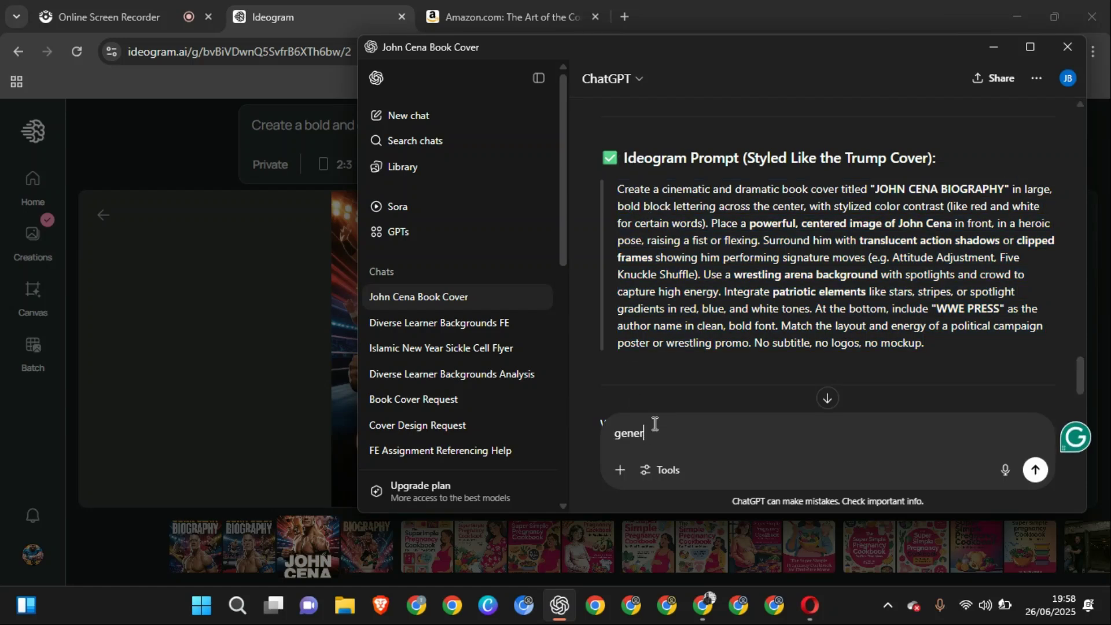
pyautogui.write('ate the cover for me')
pyautogui.press('Return')
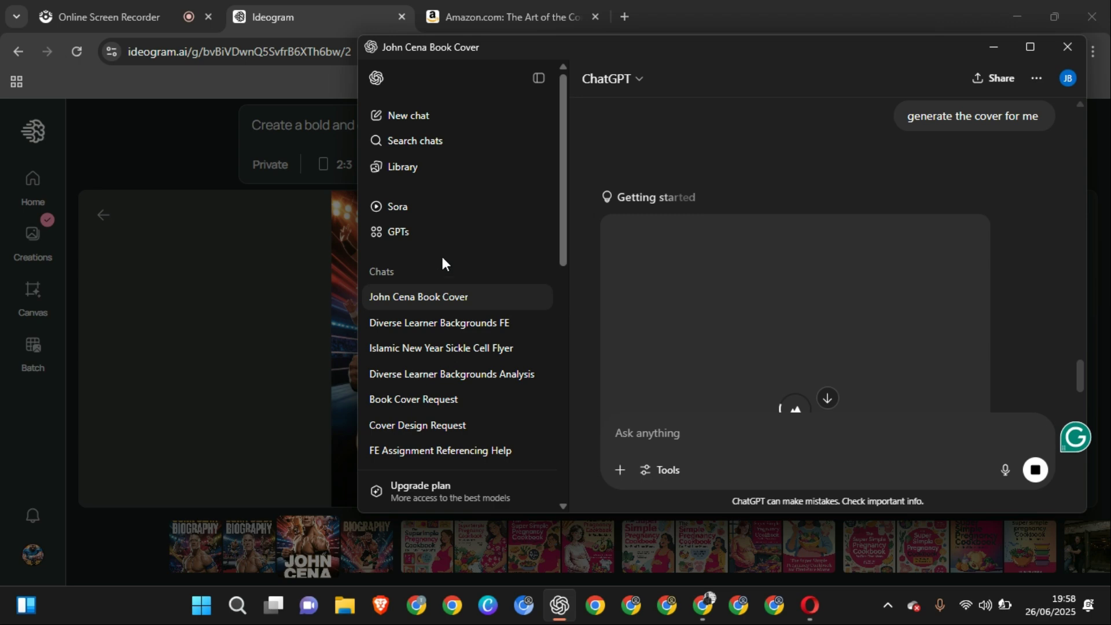
pyautogui.click(154, 164)
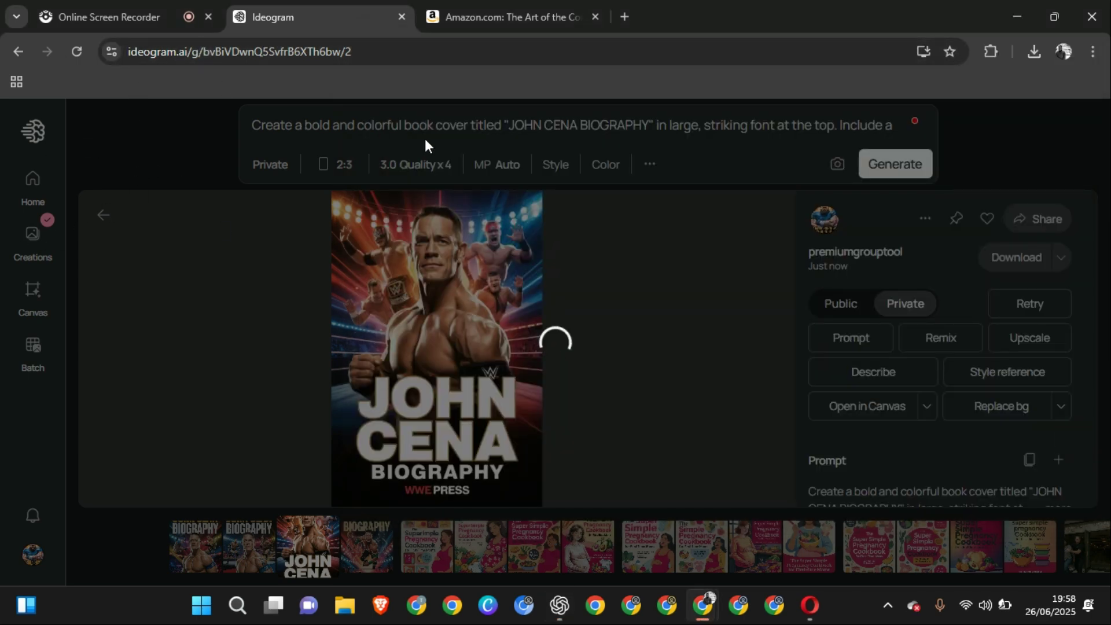
# - Go to ideogram.ai, paste the cinematic John Cena cover prompt, and generate
pyautogui.click(197, 55)
pyautogui.write('ideogram.ai')
pyautogui.press('Return')
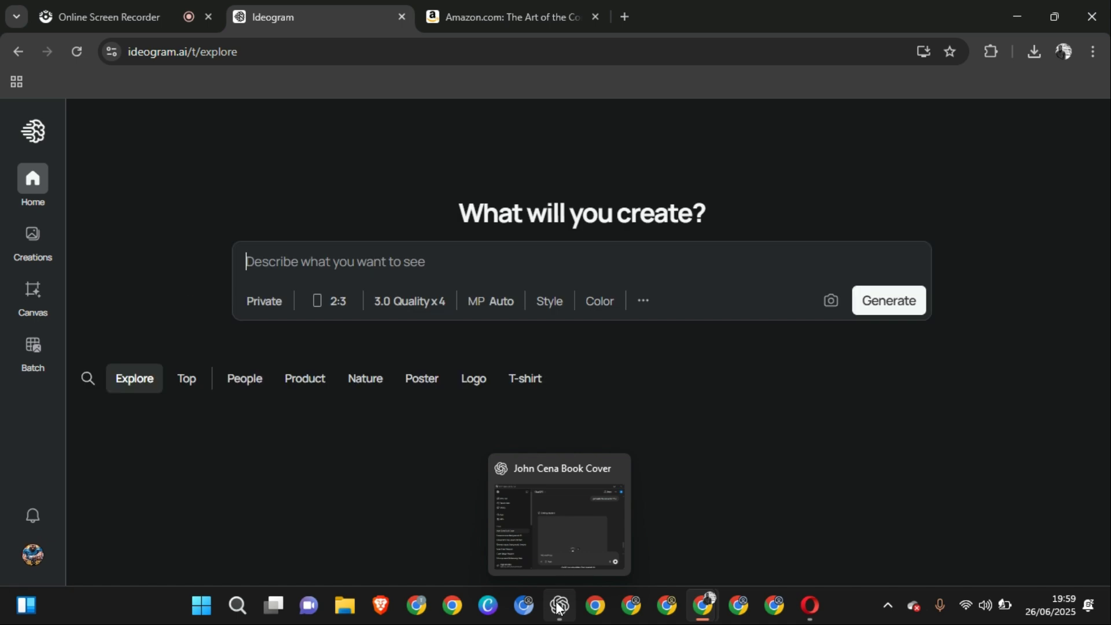
pyautogui.hotkey('ctrl', 'v')
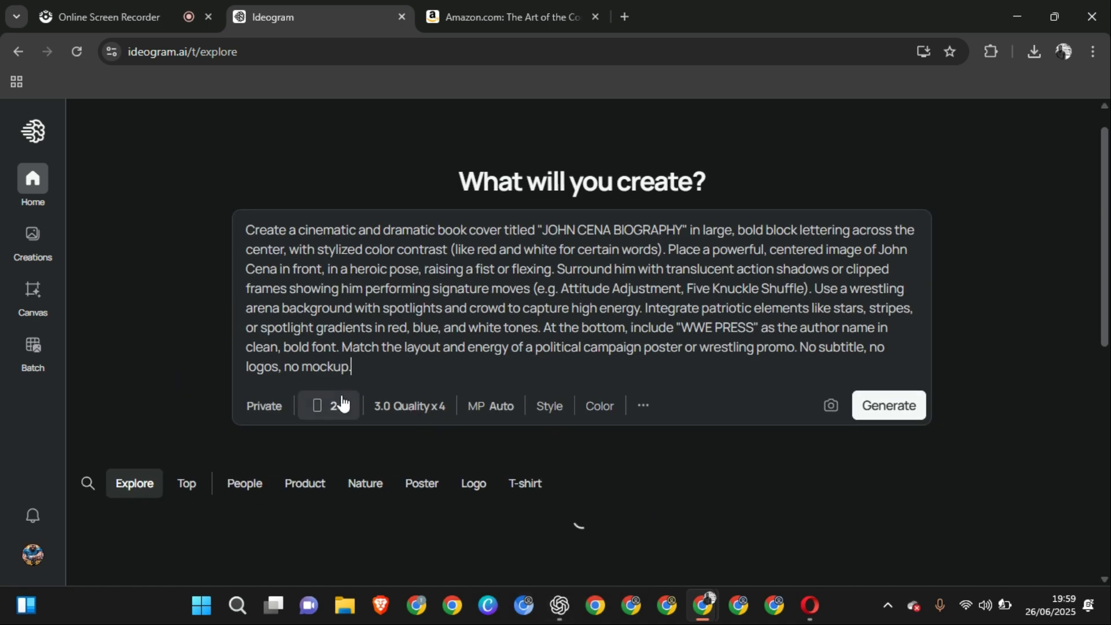
pyautogui.click(886, 403)
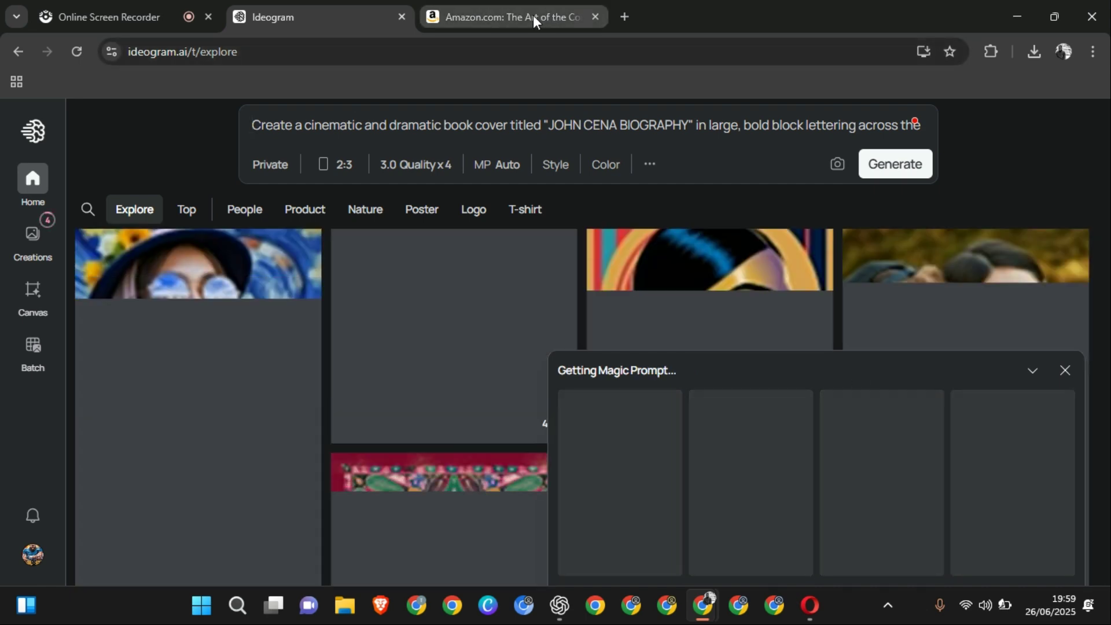
# - Glance at the Amazon Trump cover, then open the first finished John Cena cover
pyautogui.click(533, 16)
pyautogui.scroll(-2, 554, 314)
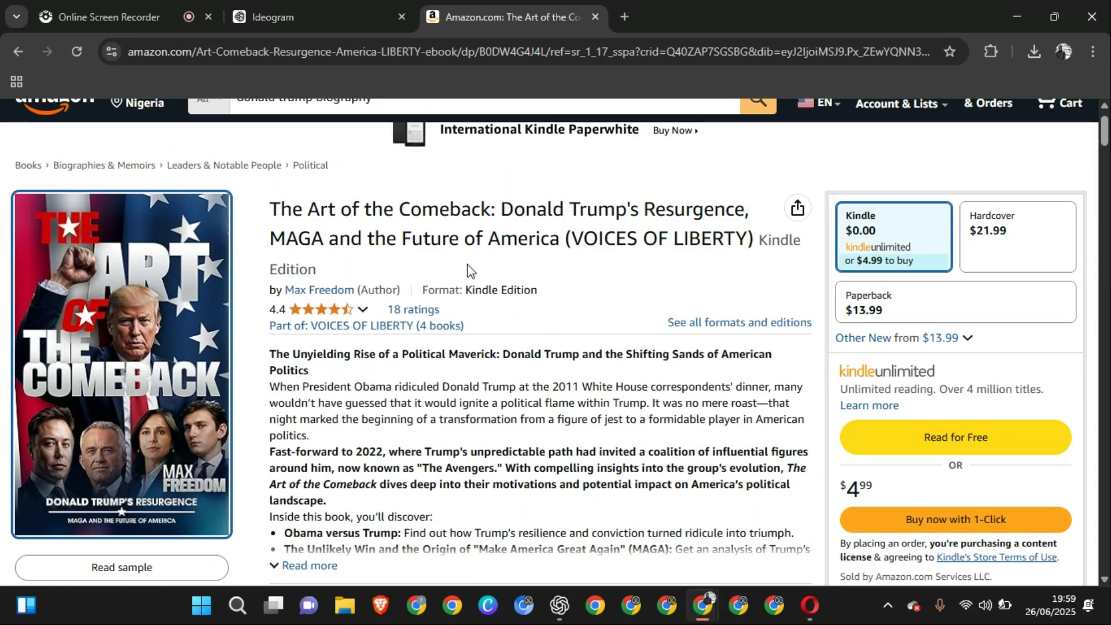
pyautogui.scroll(-5, 553, 314)
pyautogui.click(277, 1)
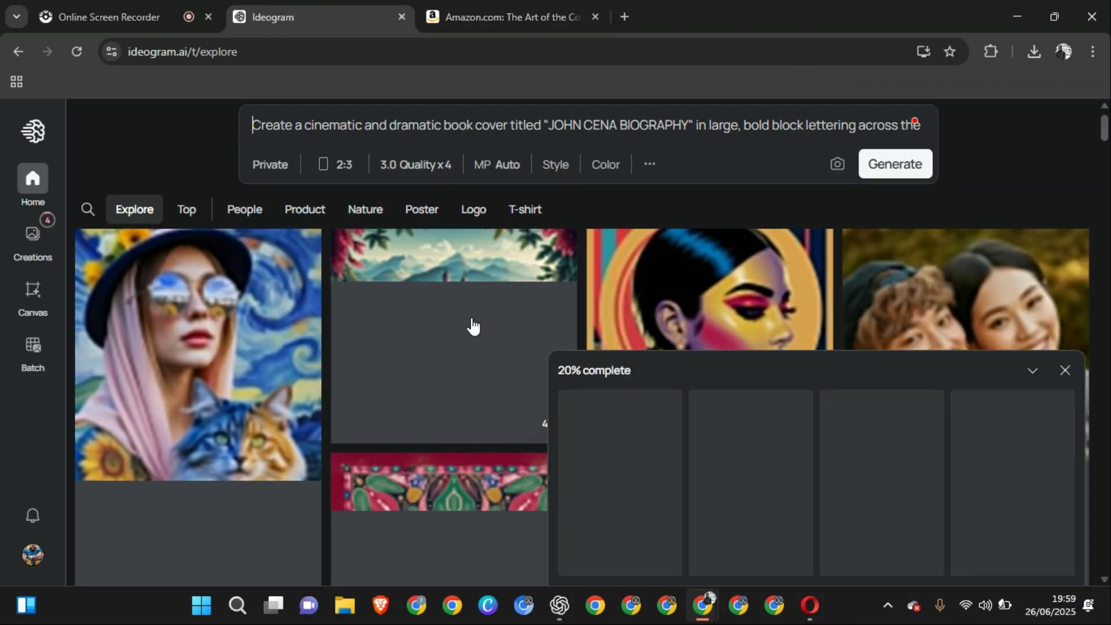
pyautogui.moveTo(471, 325)
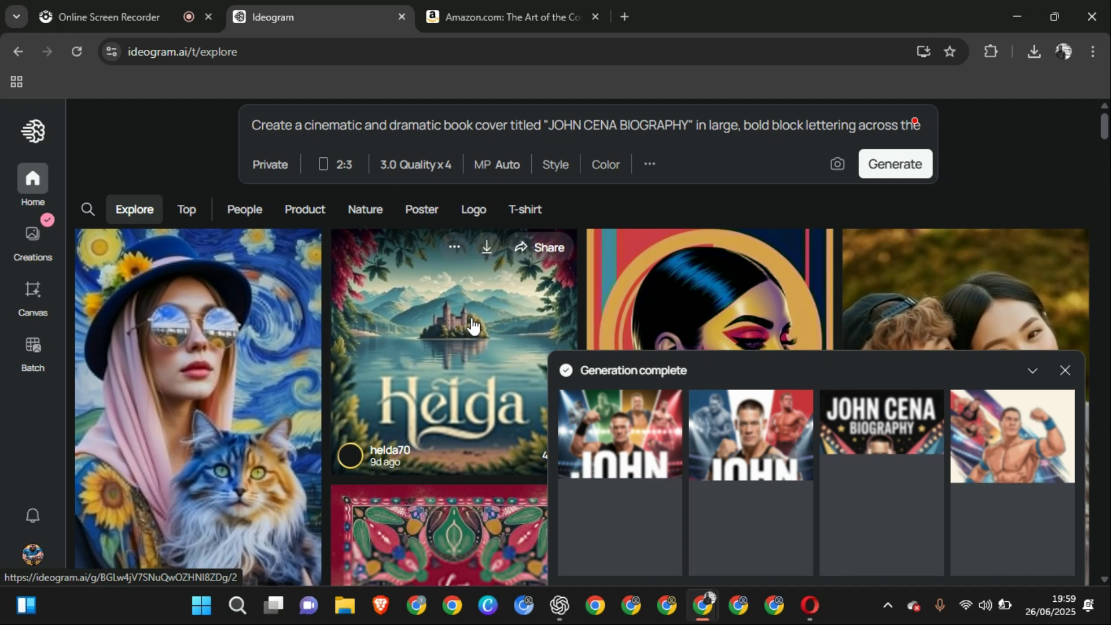
pyautogui.click(632, 469)
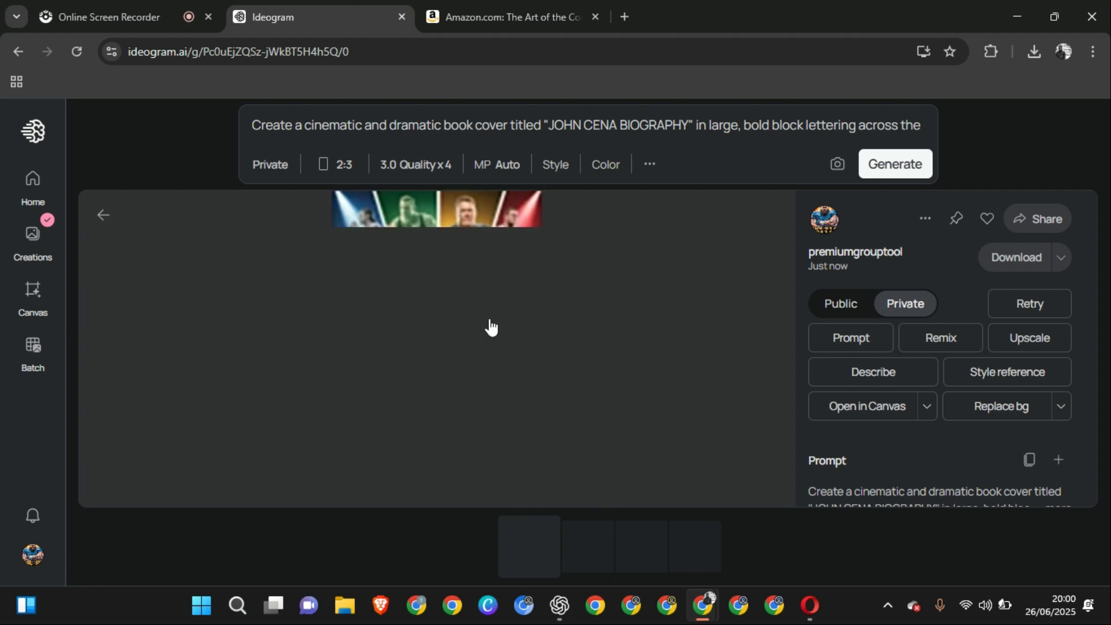
# - Check the cover still generating in ChatGPT's John Cena Book Cover chat
pyautogui.click(559, 605)
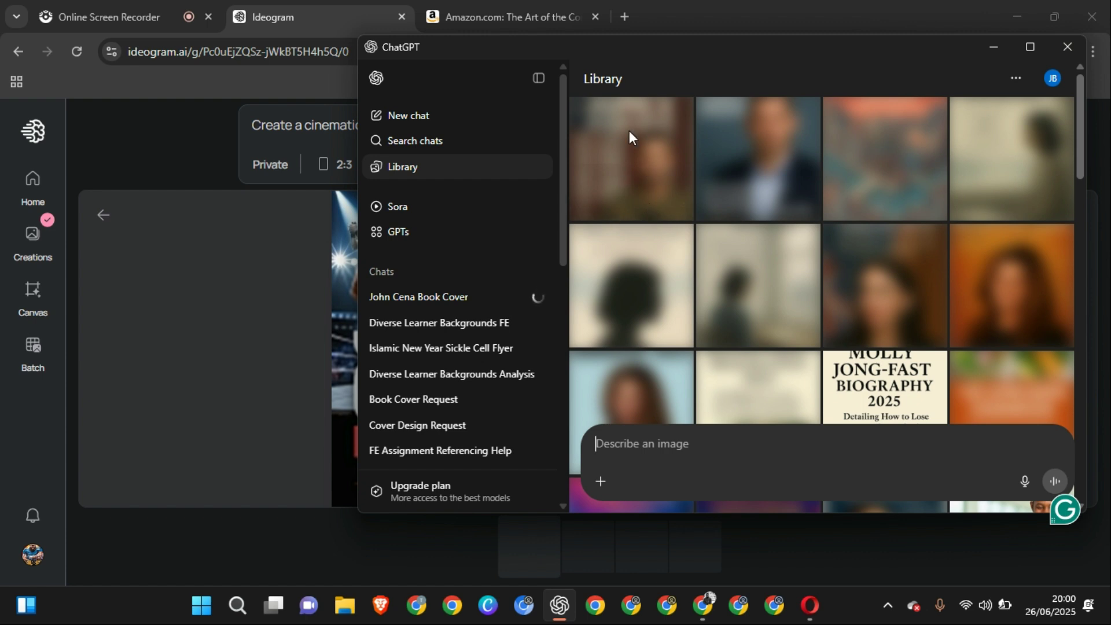
pyautogui.click(438, 297)
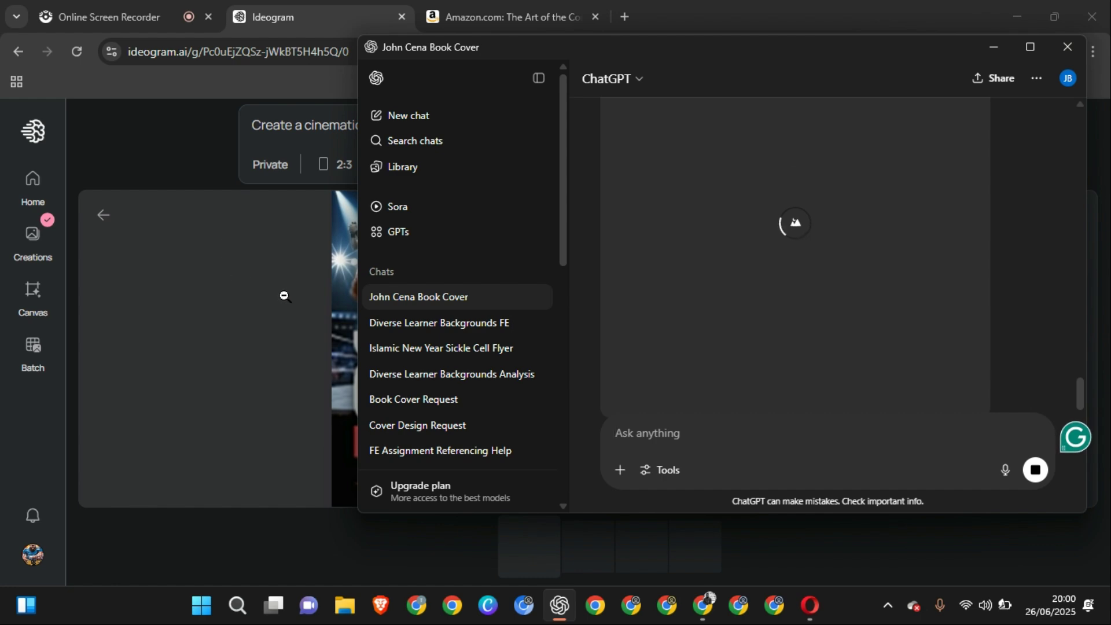
pyautogui.click(318, 318)
# - Reopen the first John Cena result, compare it with the Trump cover, and advance to the next image
pyautogui.click(317, 319)
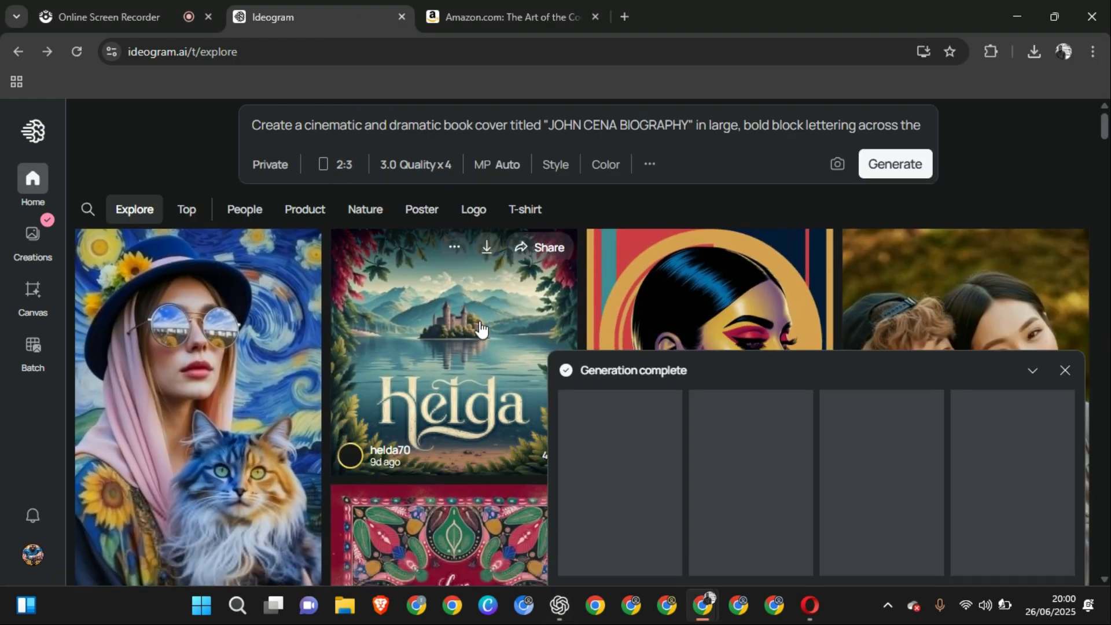
pyautogui.click(624, 454)
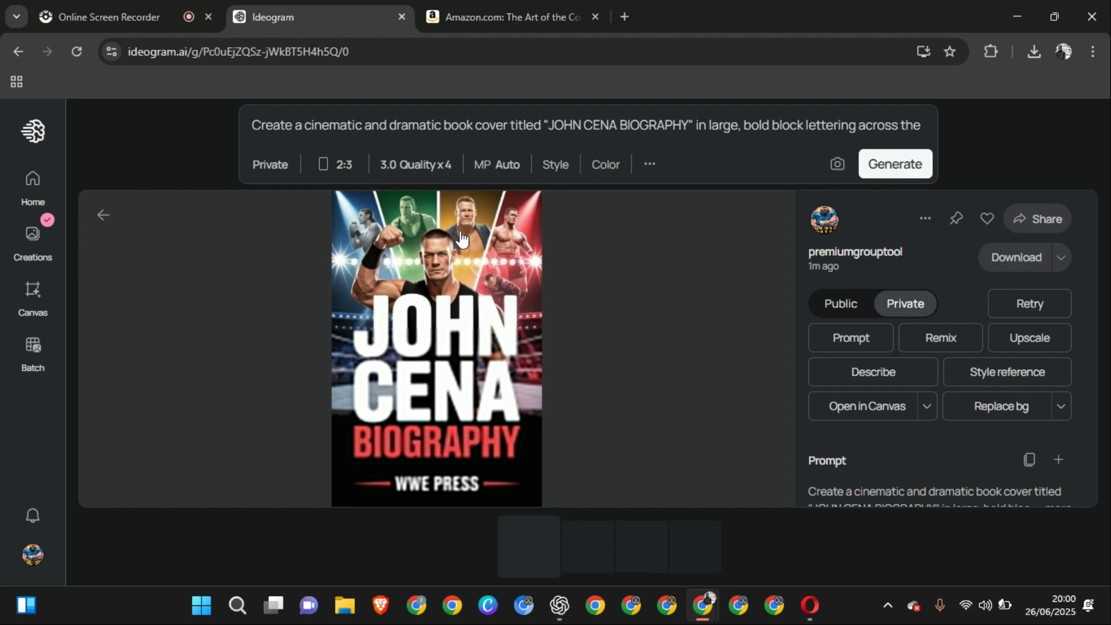
pyautogui.click(471, 13)
pyautogui.scroll(4, 277, 261)
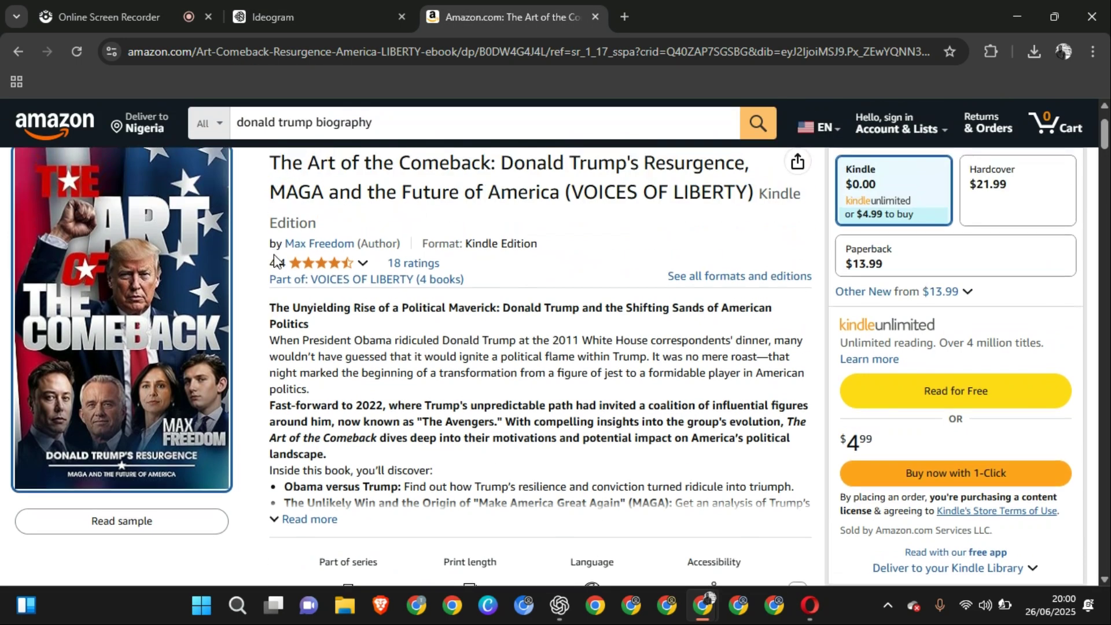
pyautogui.click(332, 15)
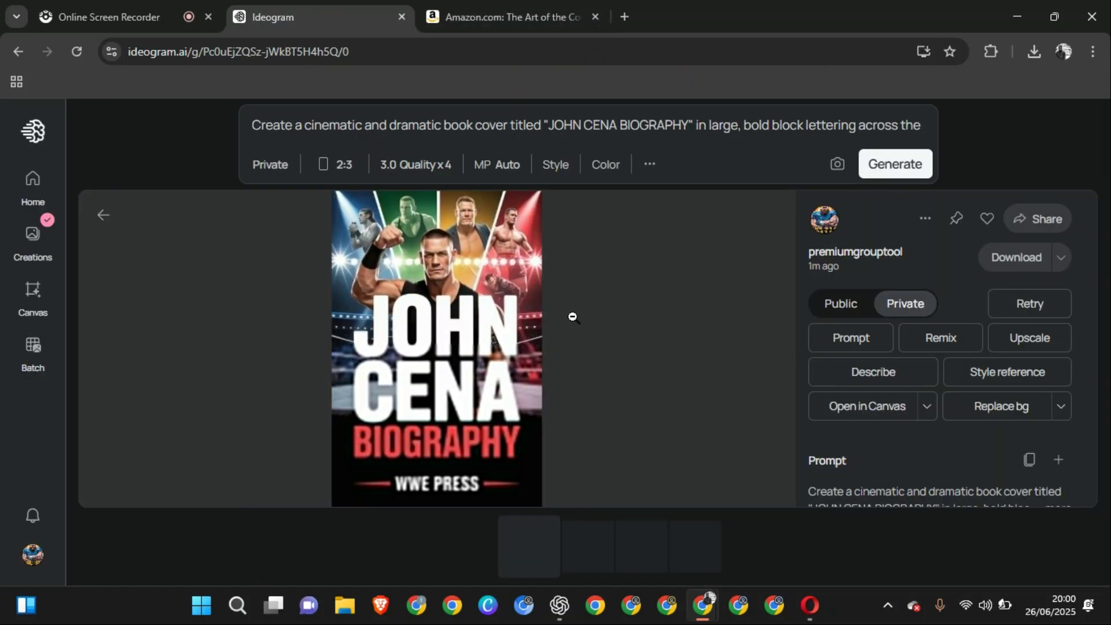
pyautogui.press('Right')
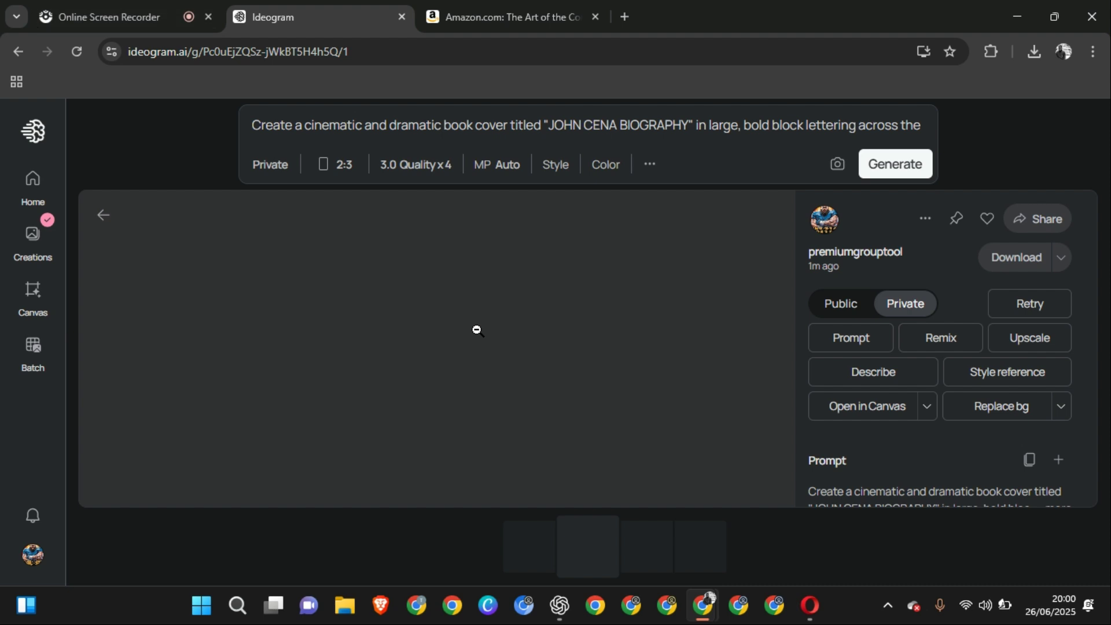
# - Open ChatGPT's image Library and page forward through the earlier biography covers
pyautogui.moveTo(564, 618)
pyautogui.click(556, 527)
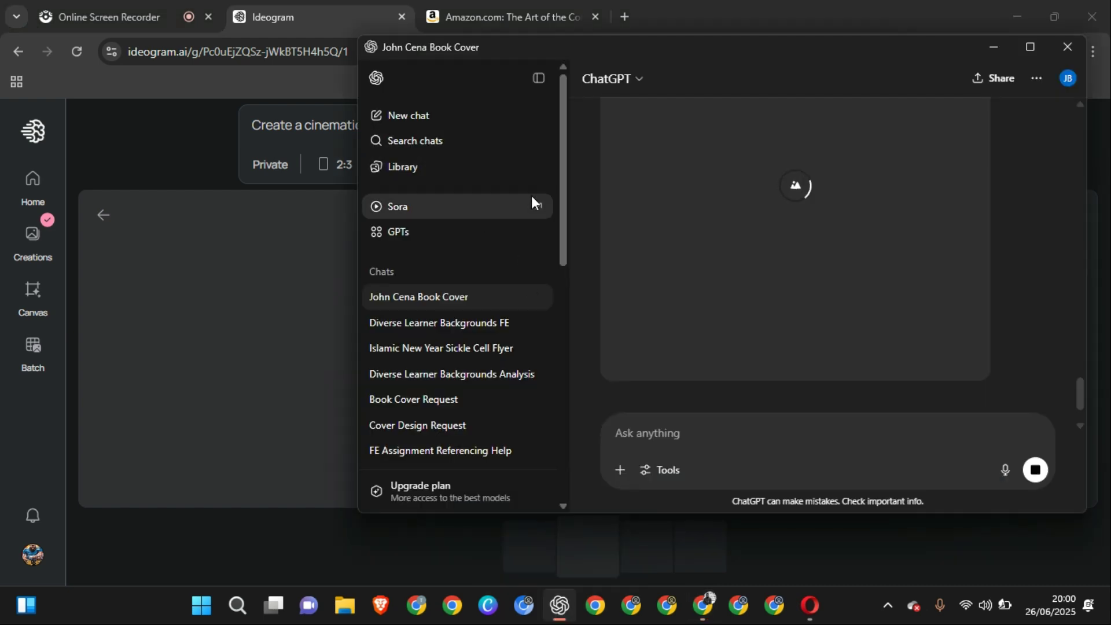
pyautogui.click(440, 169)
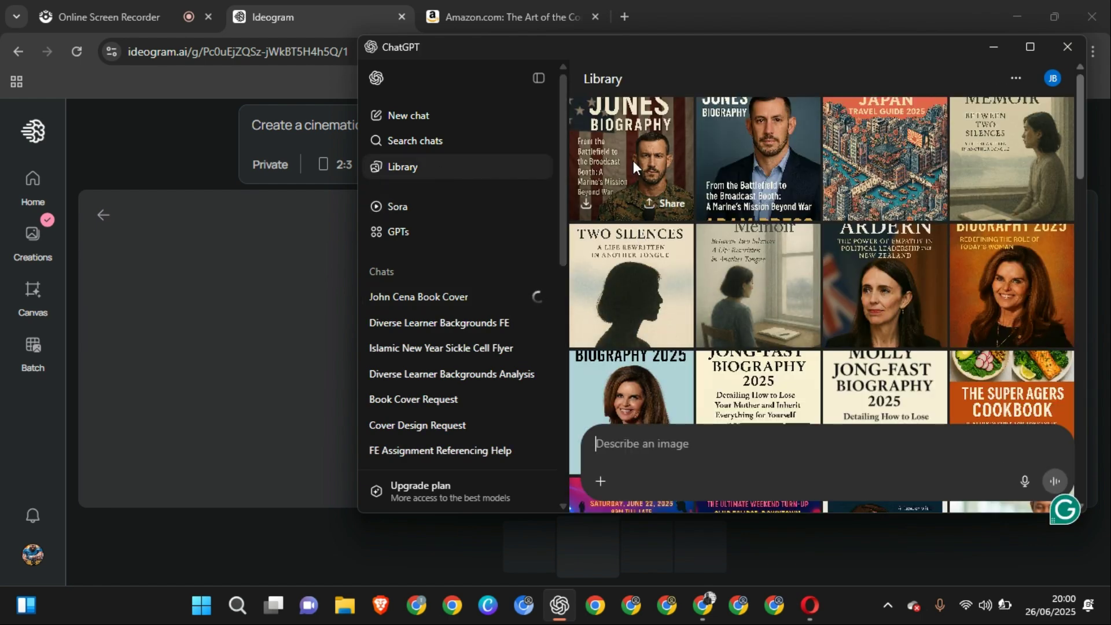
pyautogui.click(633, 162)
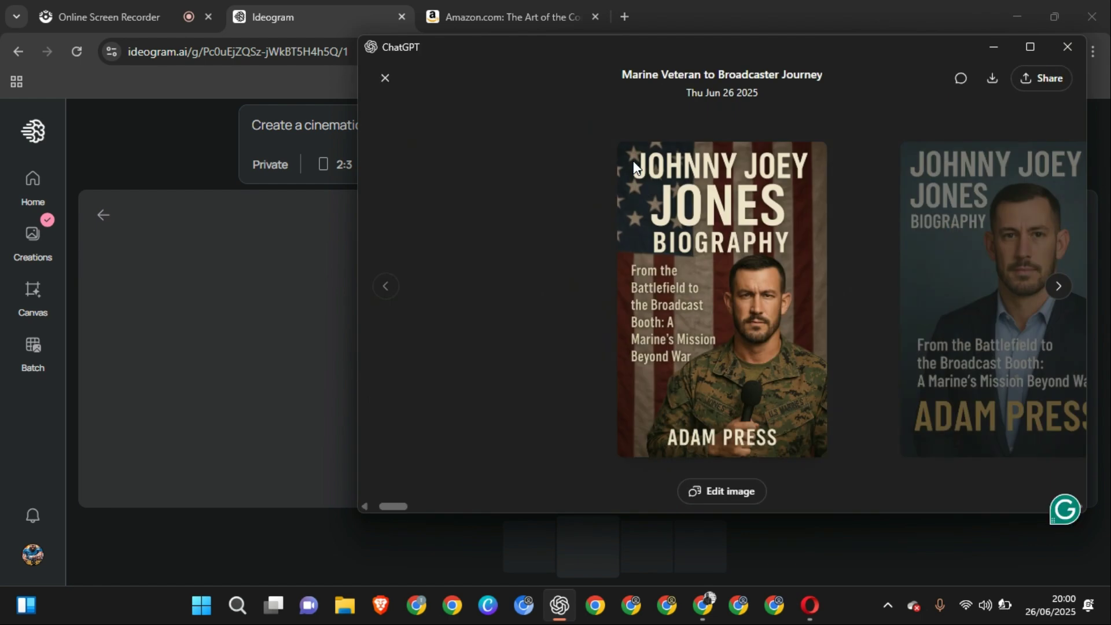
pyautogui.press('Right')
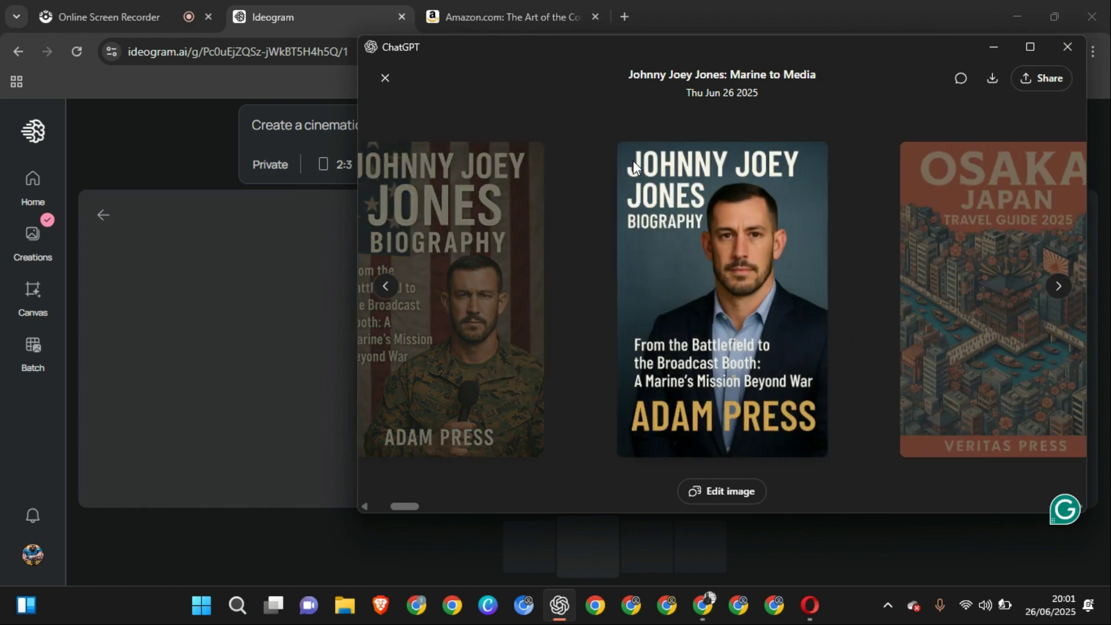
pyautogui.press('Right')
pyautogui.press('Right')
pyautogui.press('Right')
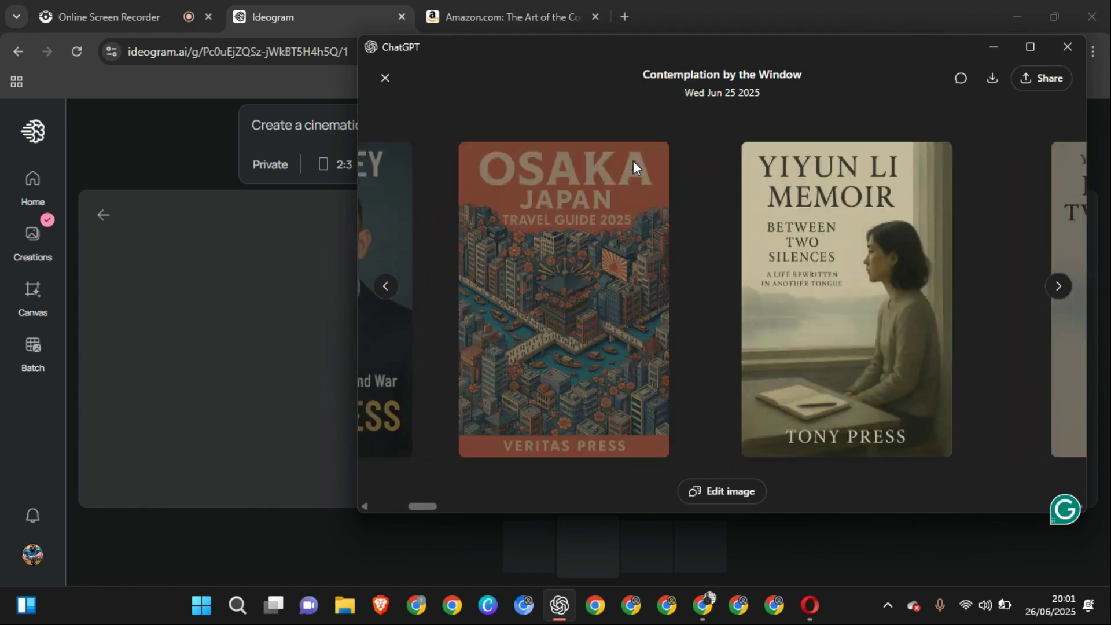
pyautogui.press('Right')
pyautogui.press('Right')
pyautogui.press('Right')
pyautogui.press('Right')
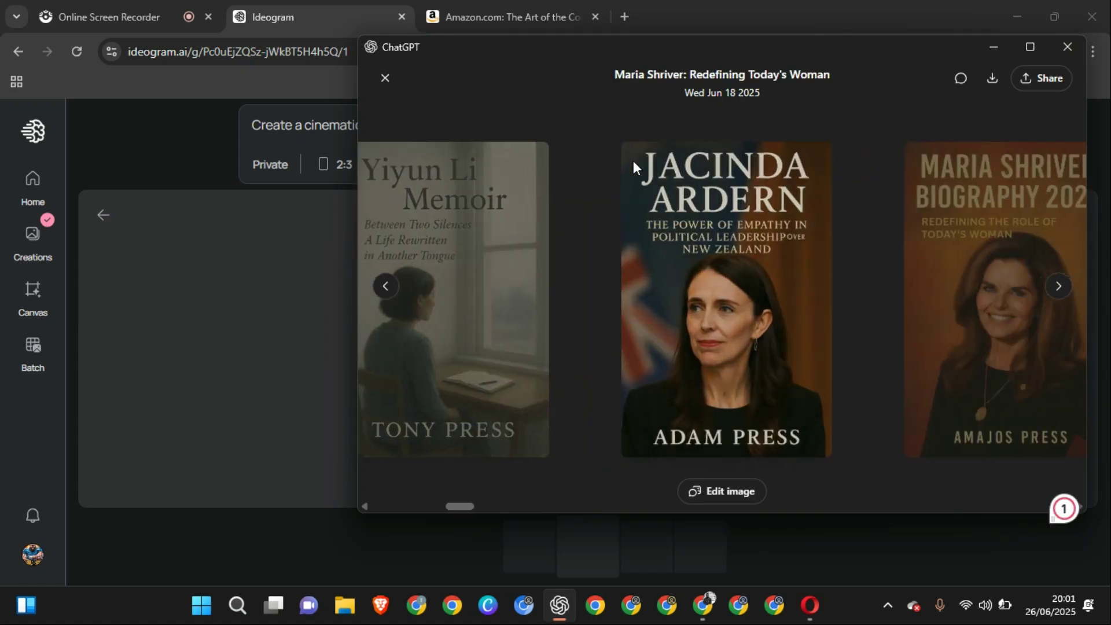
pyautogui.press('Right')
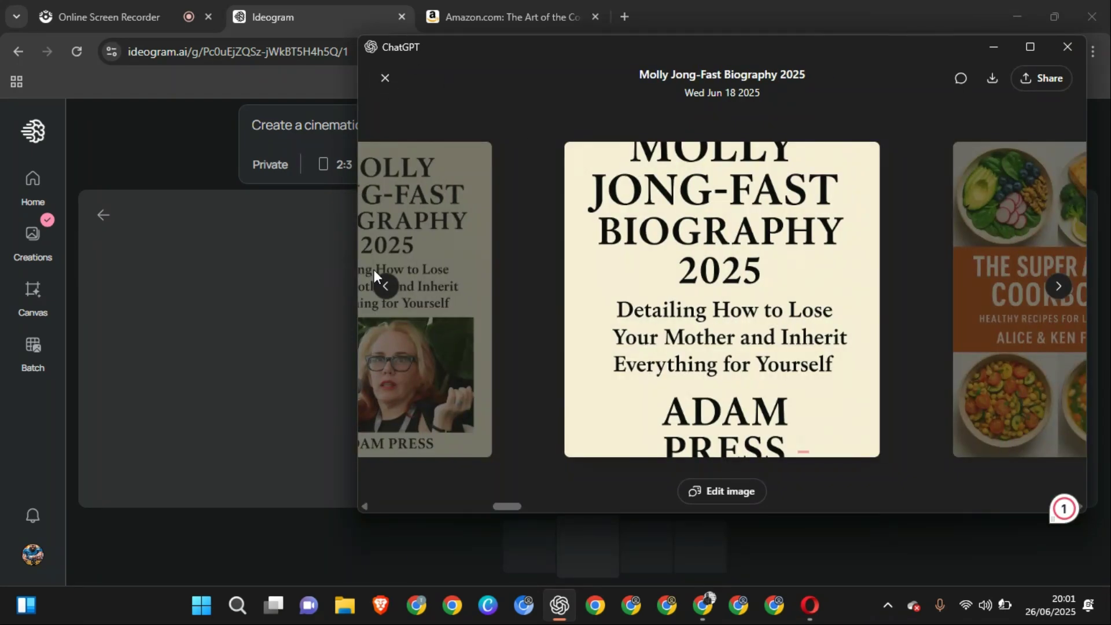
# - Step back four covers, close the viewer, and return to Ideogram's explore page
pyautogui.click(381, 284)
pyautogui.click(380, 284)
pyautogui.click(381, 284)
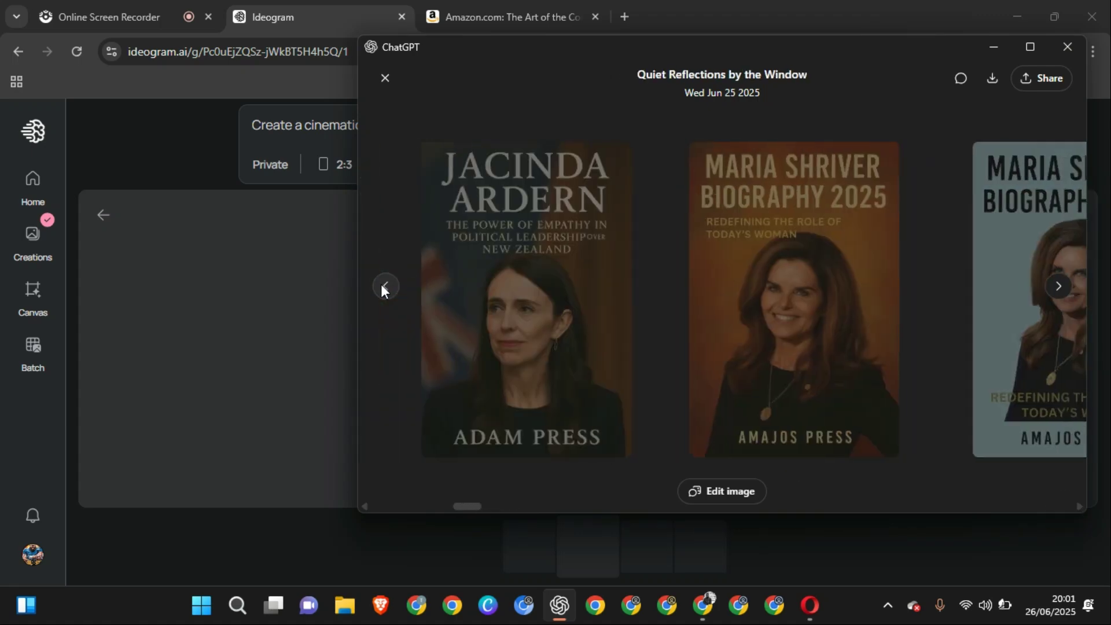
pyautogui.click(380, 284)
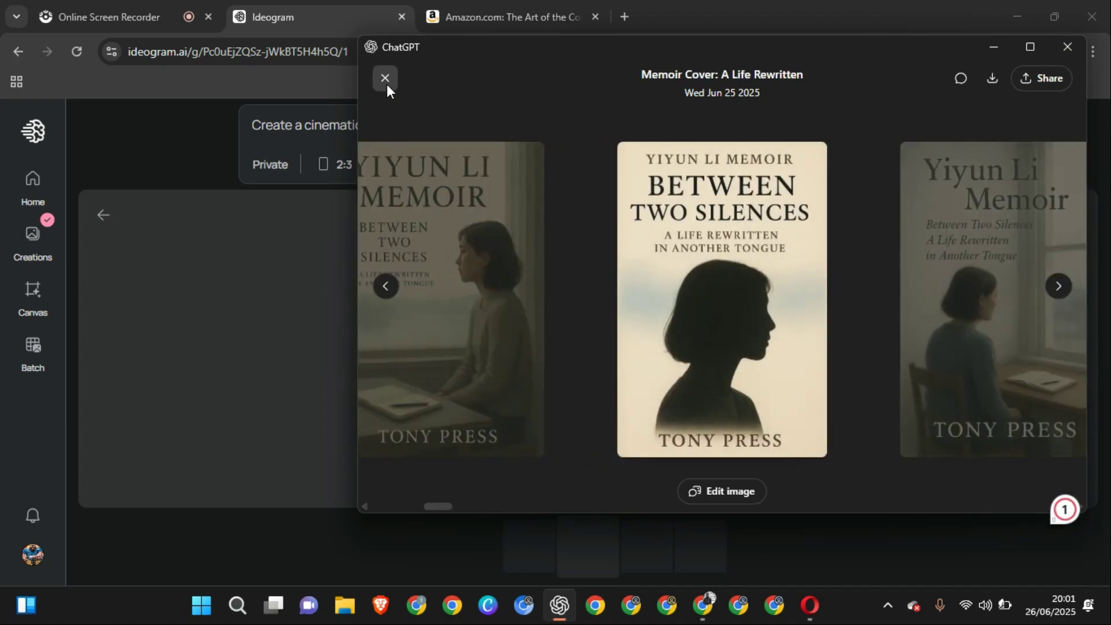
pyautogui.click(387, 85)
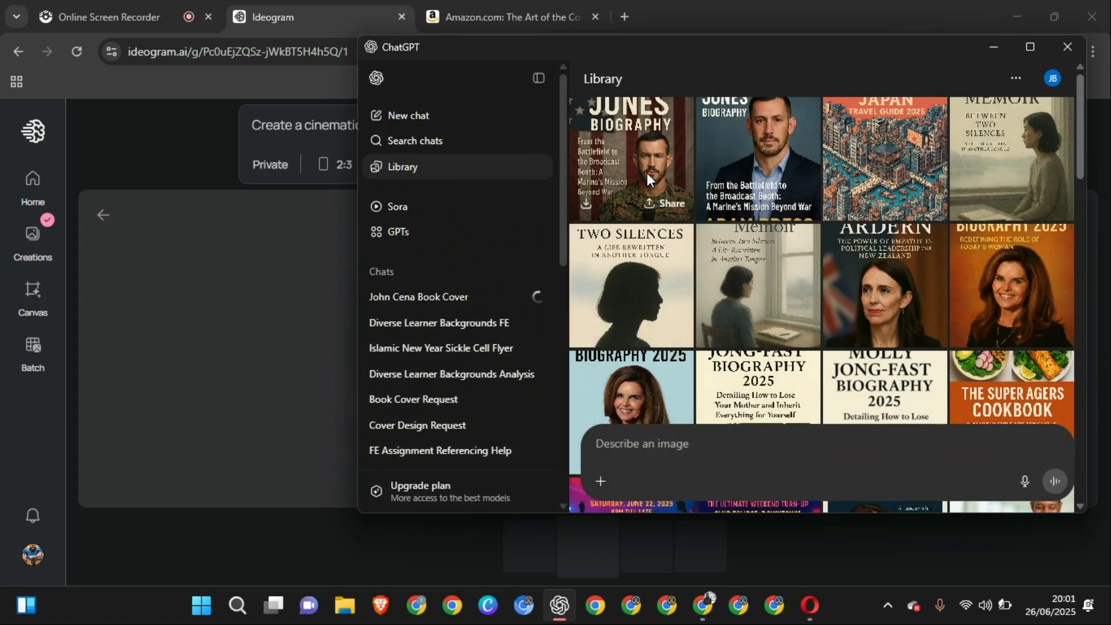
pyautogui.click(442, 296)
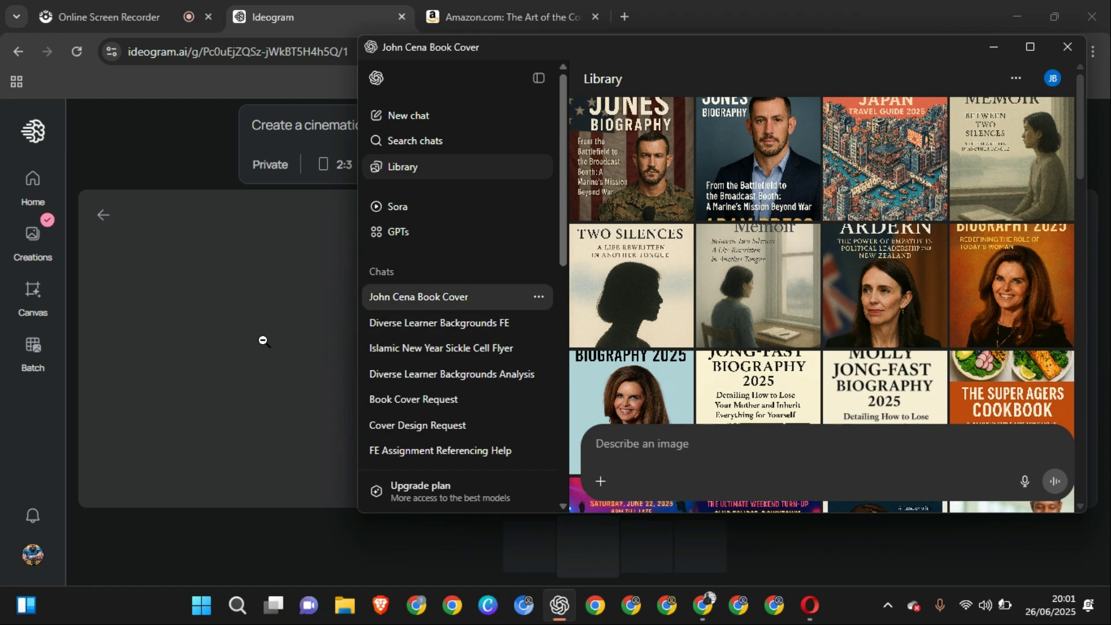
pyautogui.click(263, 341)
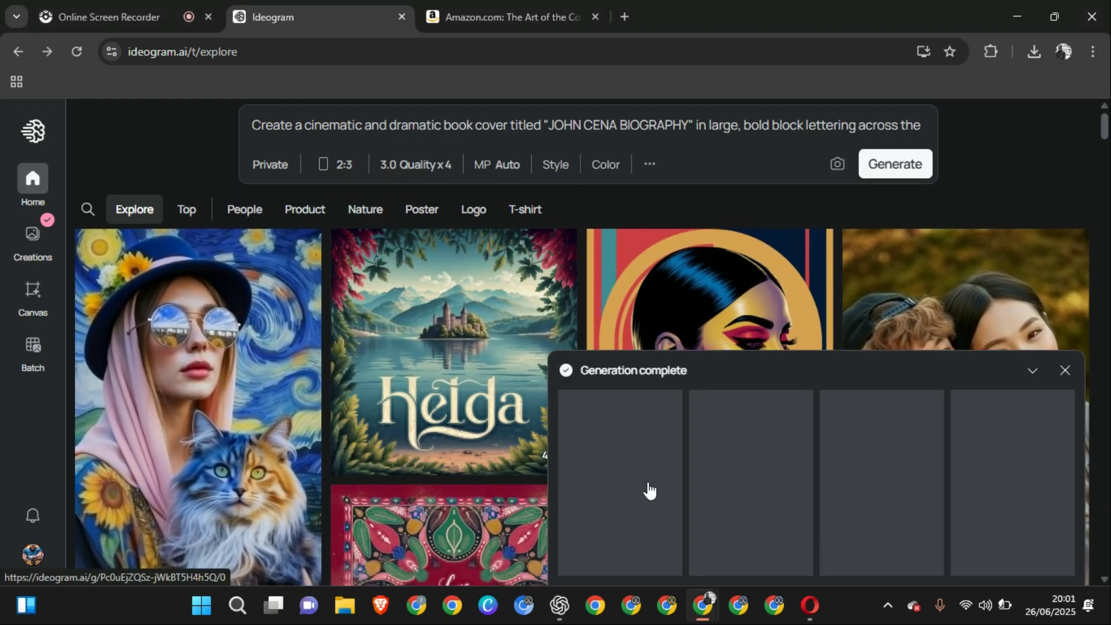
# - Open the first JOHN CENA BIOGRAPHY result with the WWE PRESS credit and download it
pyautogui.click(642, 498)
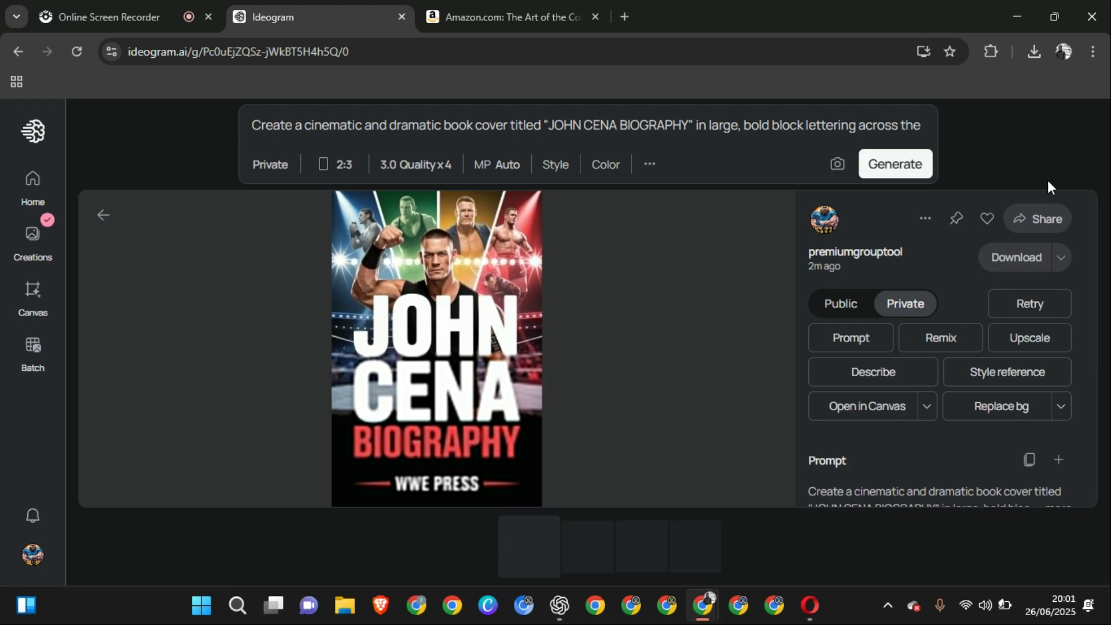
pyautogui.click(1014, 259)
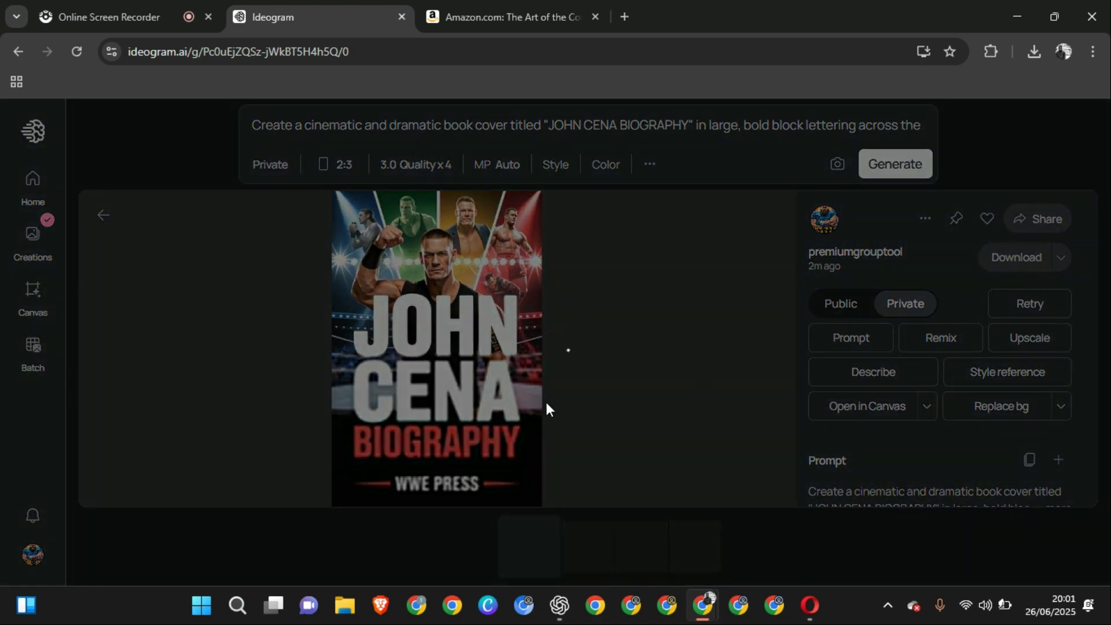